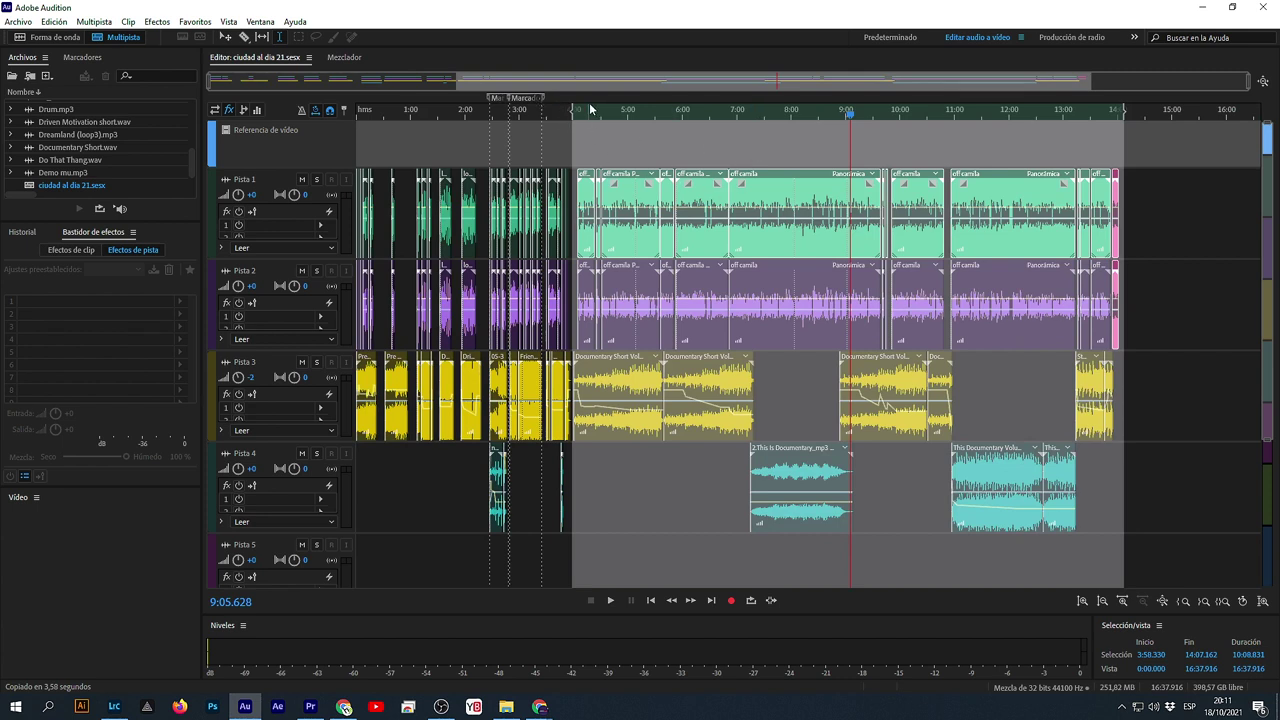
# - Close the open multitrack session "ciudad al dia 21" along with Audition and minimize the Premiere Pro window
pyautogui.click(628, 116)
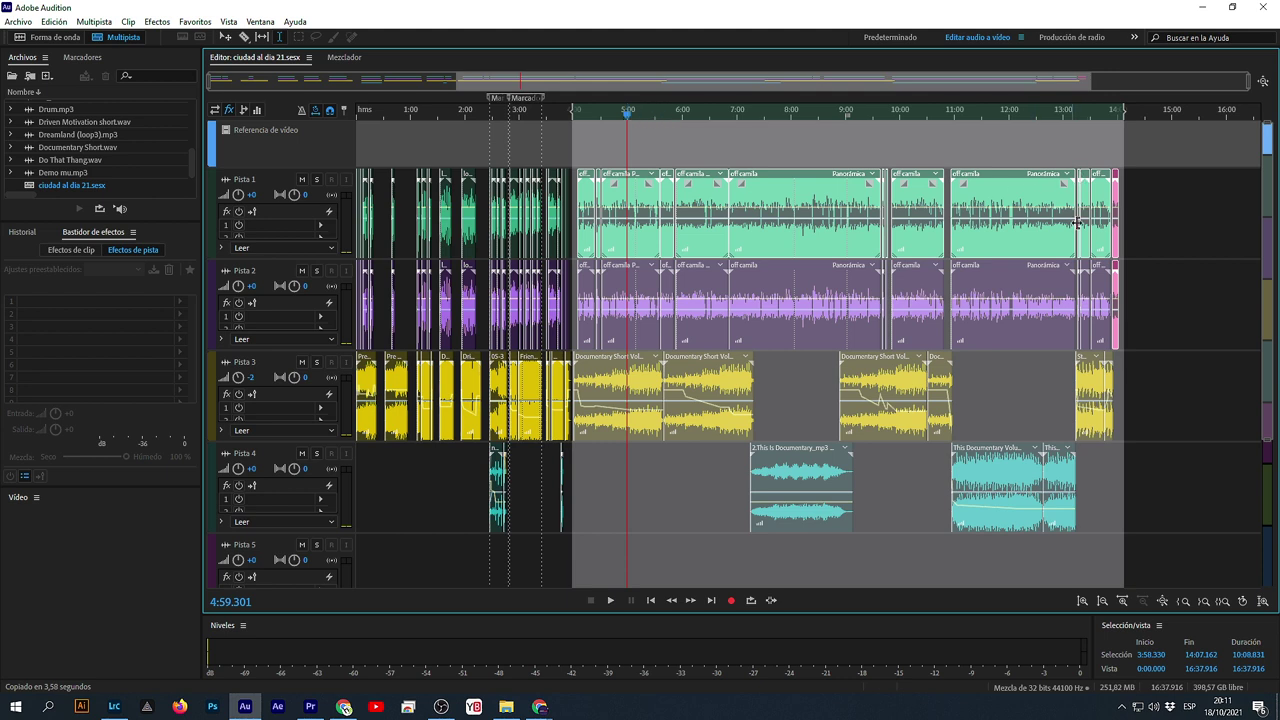
pyautogui.click(1265, 11)
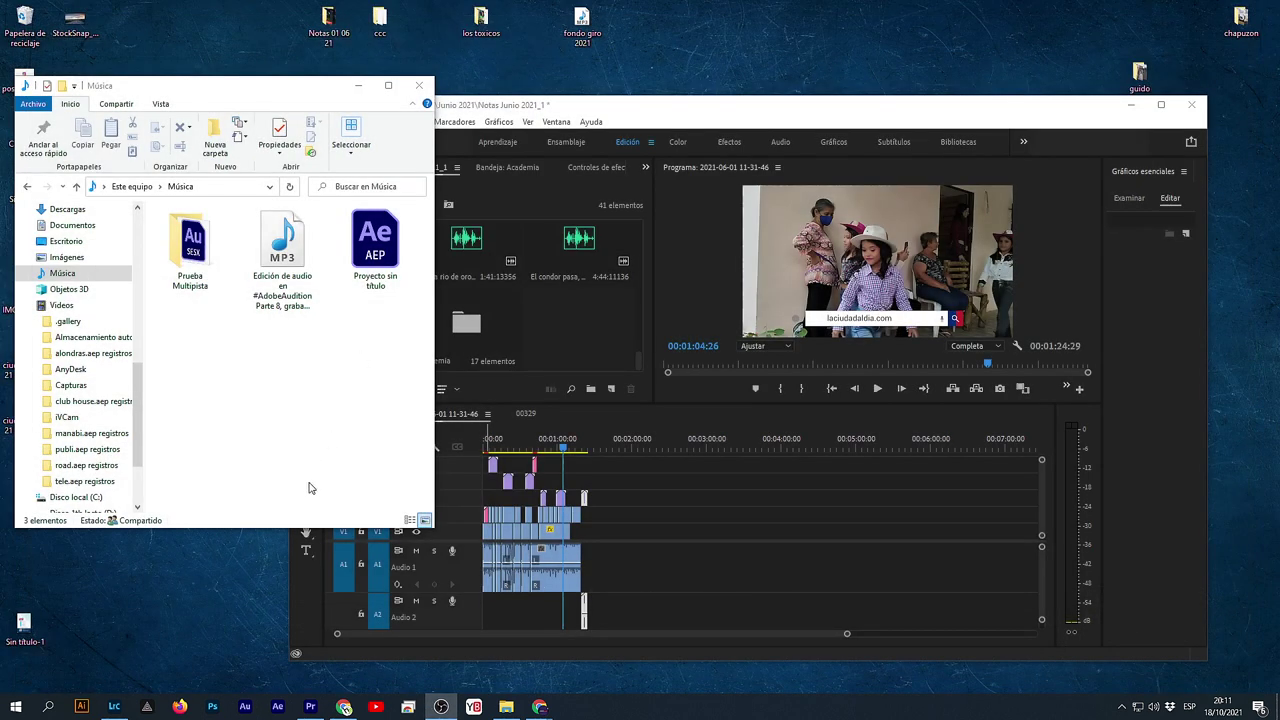
pyautogui.click(1133, 108)
pyautogui.click(1133, 107)
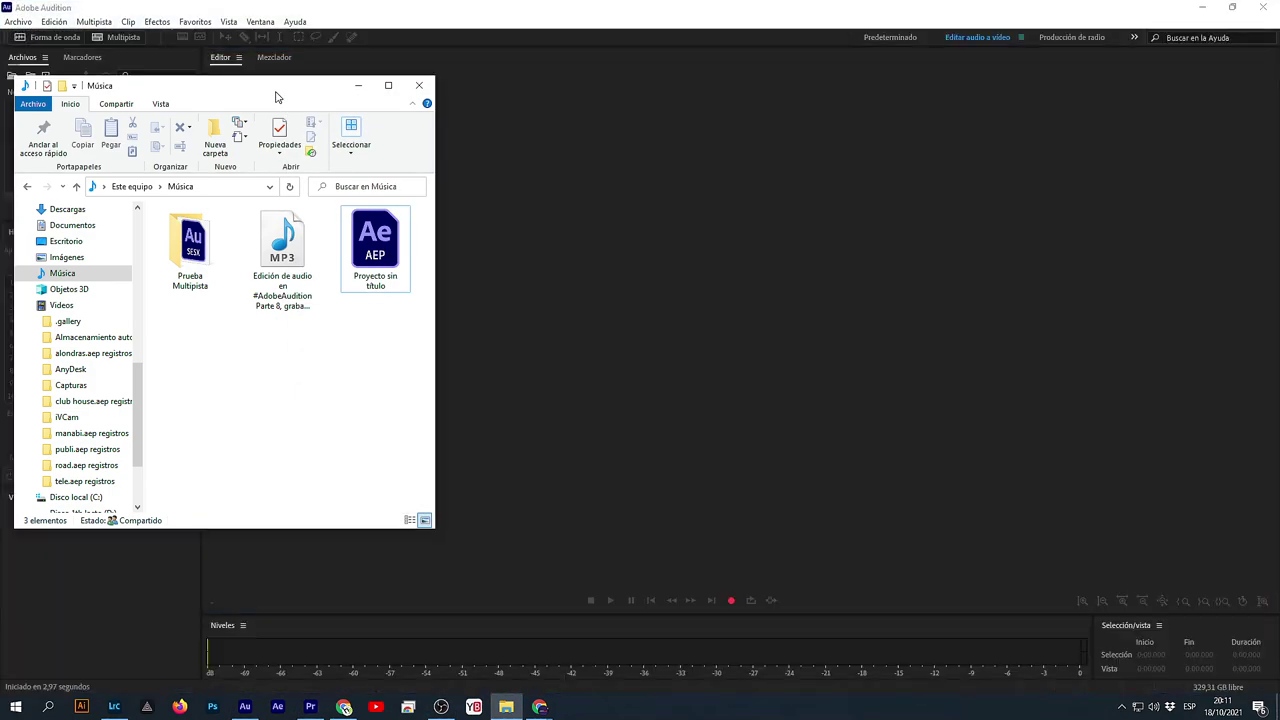
# - Open the MP3 voice recording from the Música folder in Adobe Audition and play its beginning and the part after Marcador 04
pyautogui.click(1222, 706)
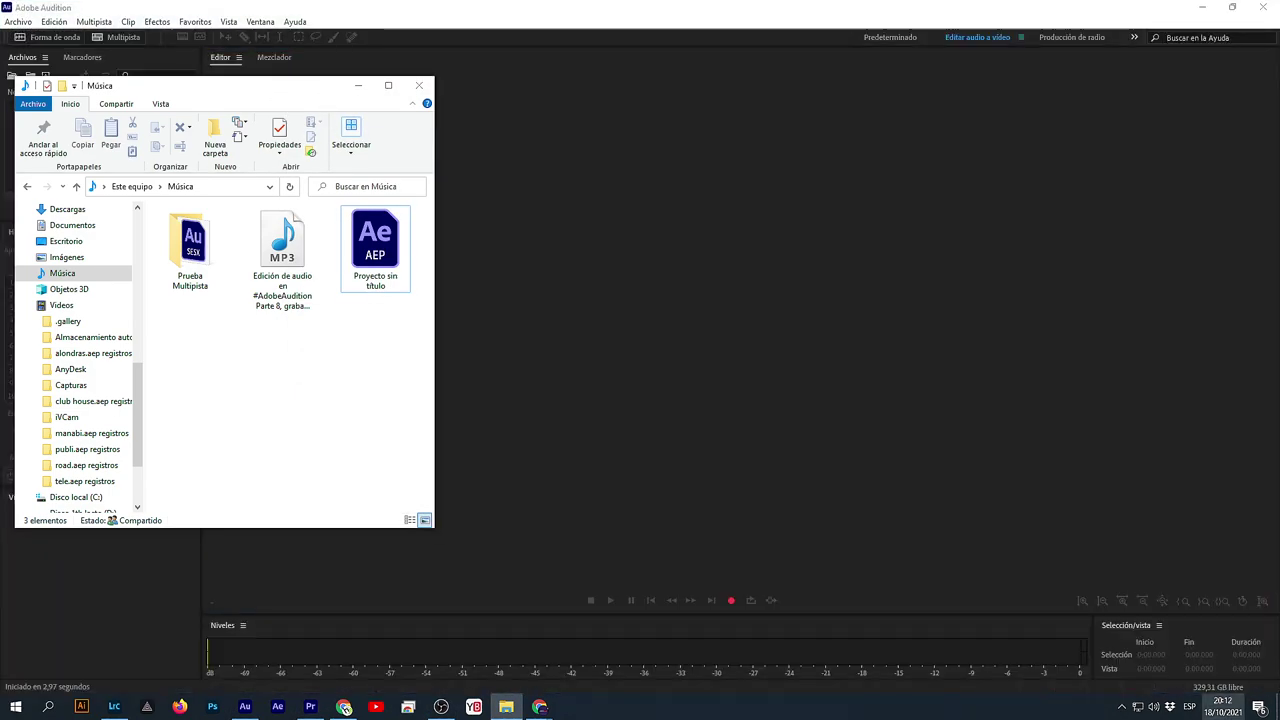
pyautogui.moveTo(282, 245); pyautogui.dragTo(583, 354)
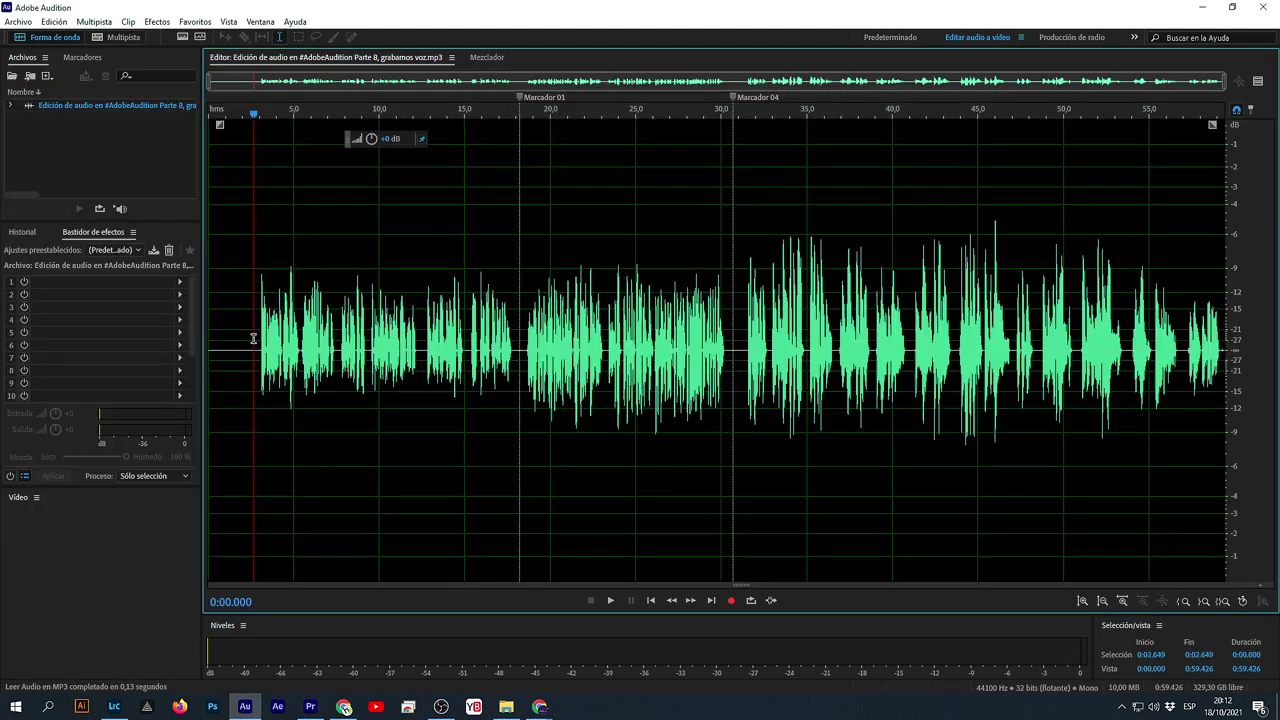
pyautogui.click(253, 338)
pyautogui.press('space')
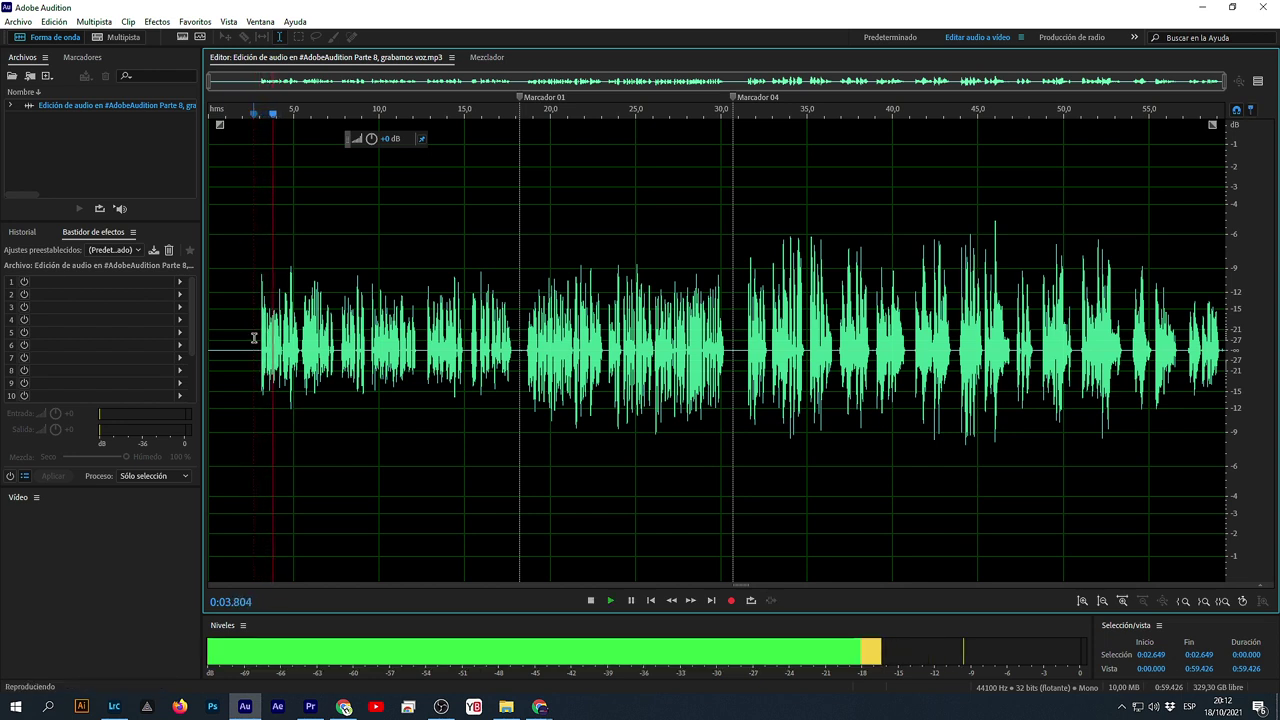
pyautogui.click(744, 380)
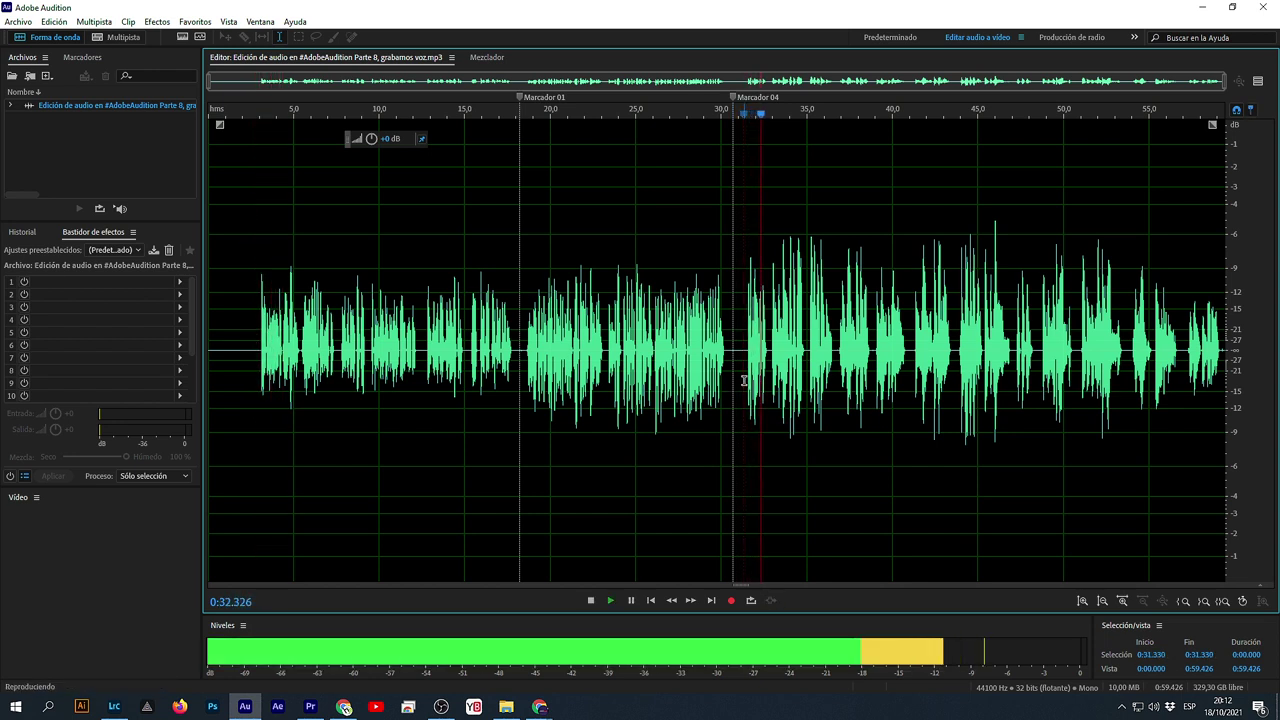
pyautogui.press('space')
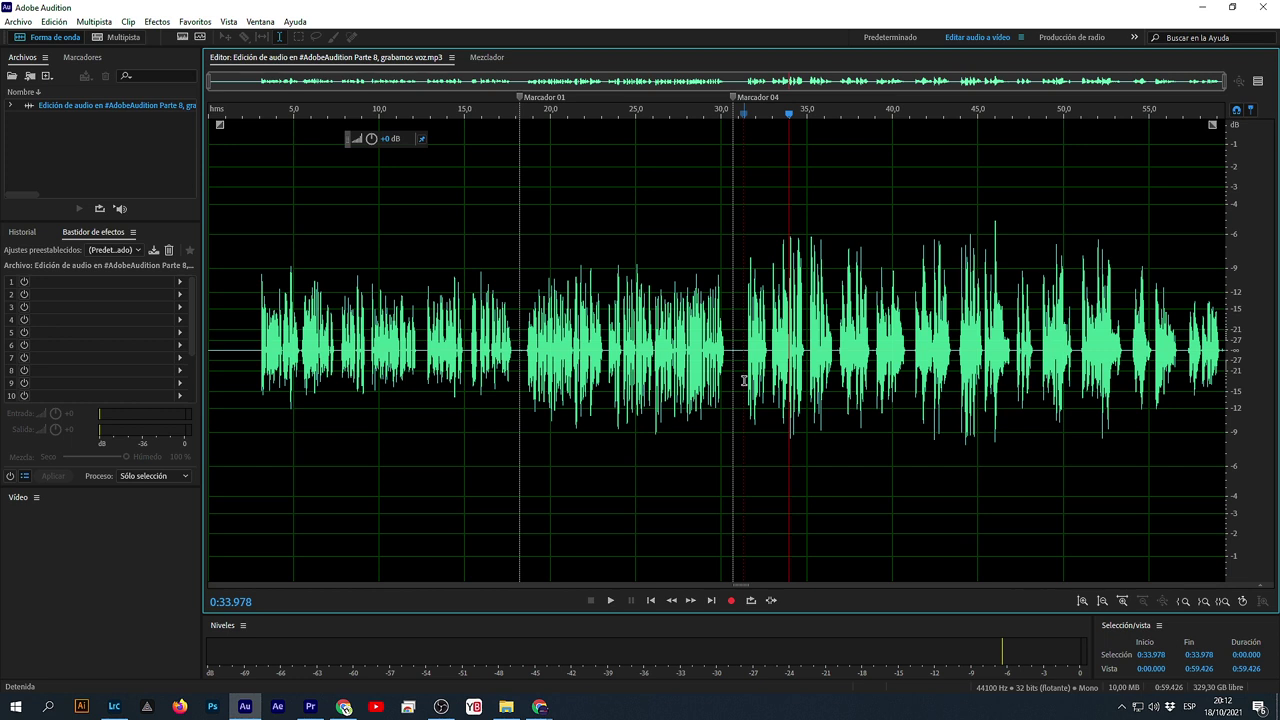
# - Lower the volume of the waveform section from about 0:30.7 to 0:56.9
pyautogui.click(744, 359)
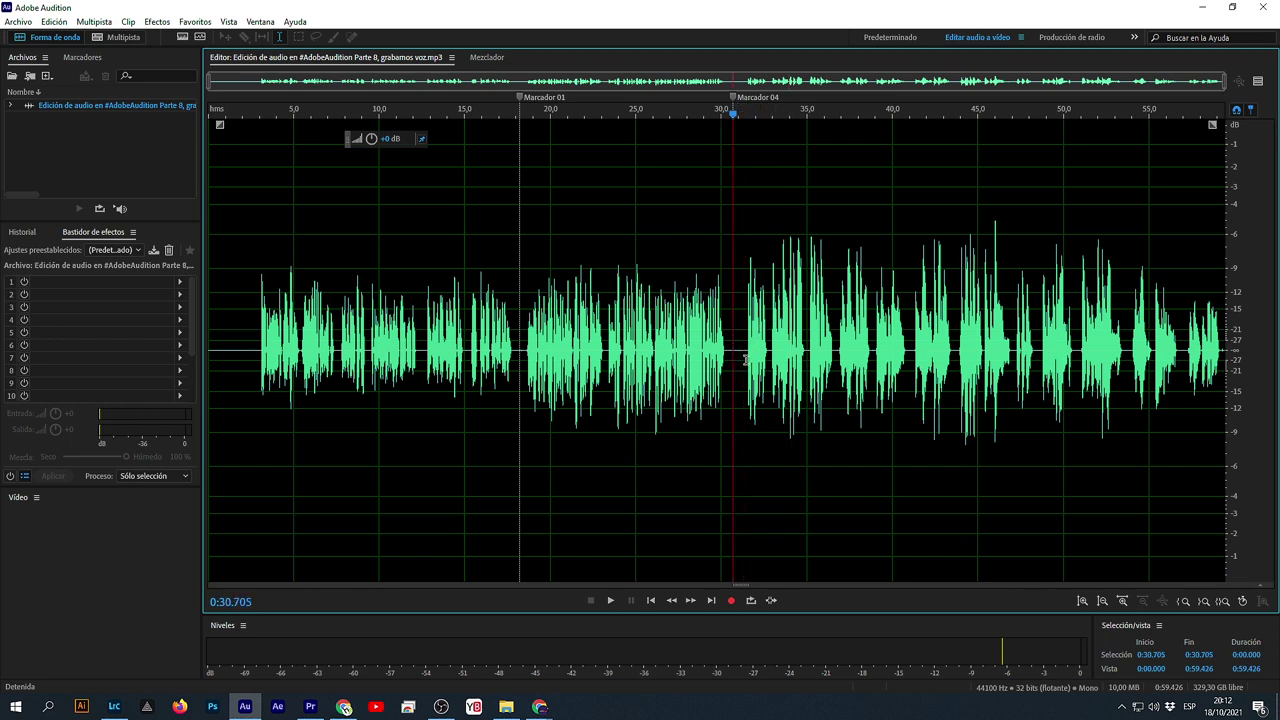
pyautogui.moveTo(744, 359); pyautogui.dragTo(1182, 412)
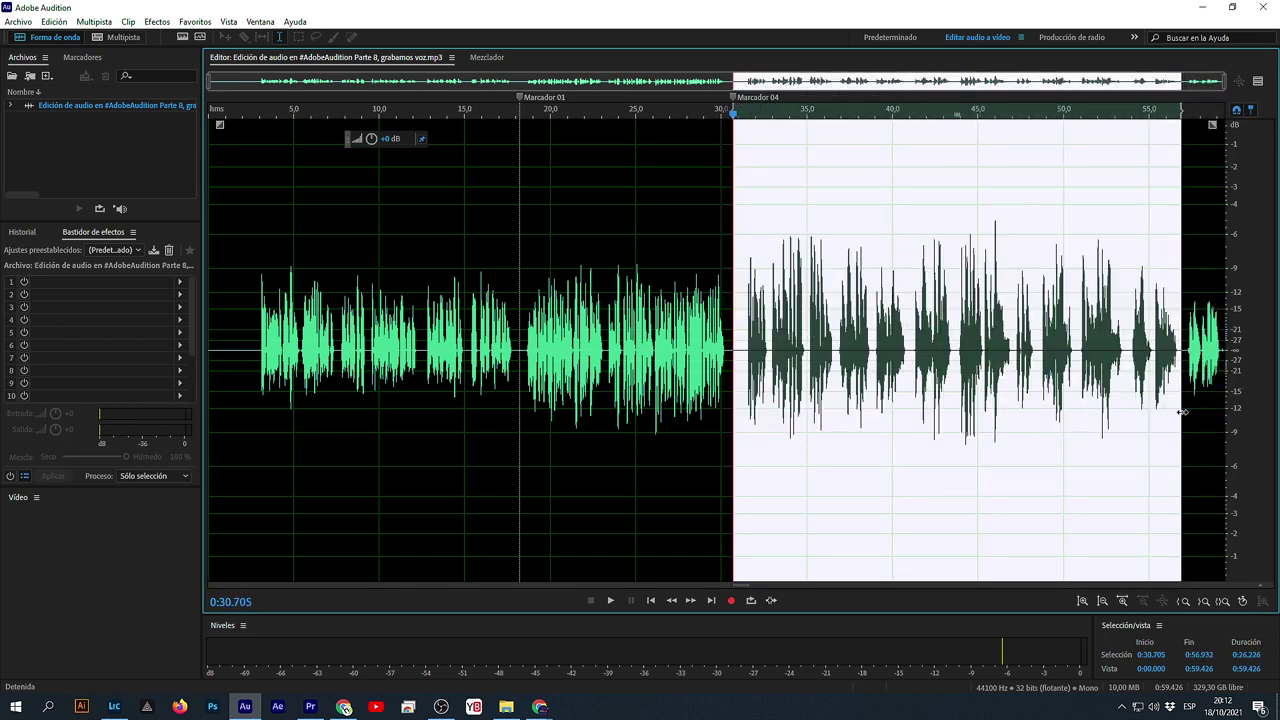
pyautogui.moveTo(369, 136); pyautogui.dragTo(371, 142)
pyautogui.click(655, 300)
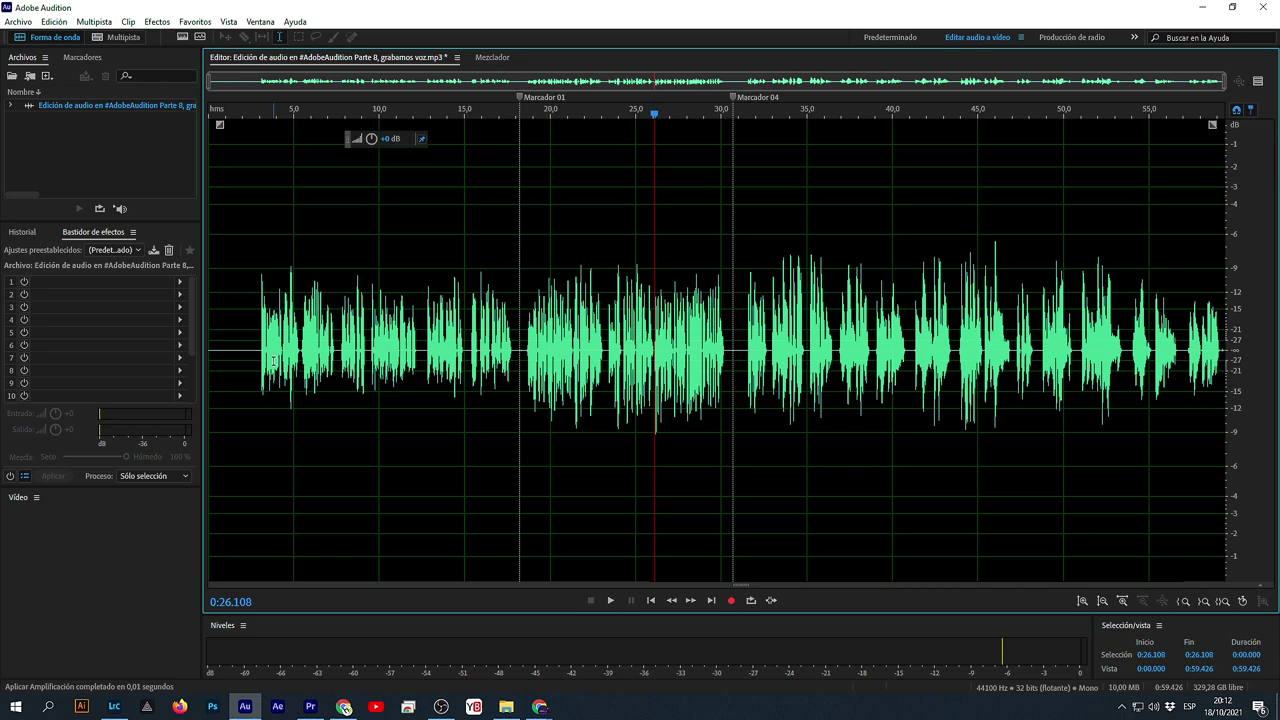
pyautogui.moveTo(216, 330); pyautogui.dragTo(1276, 345)
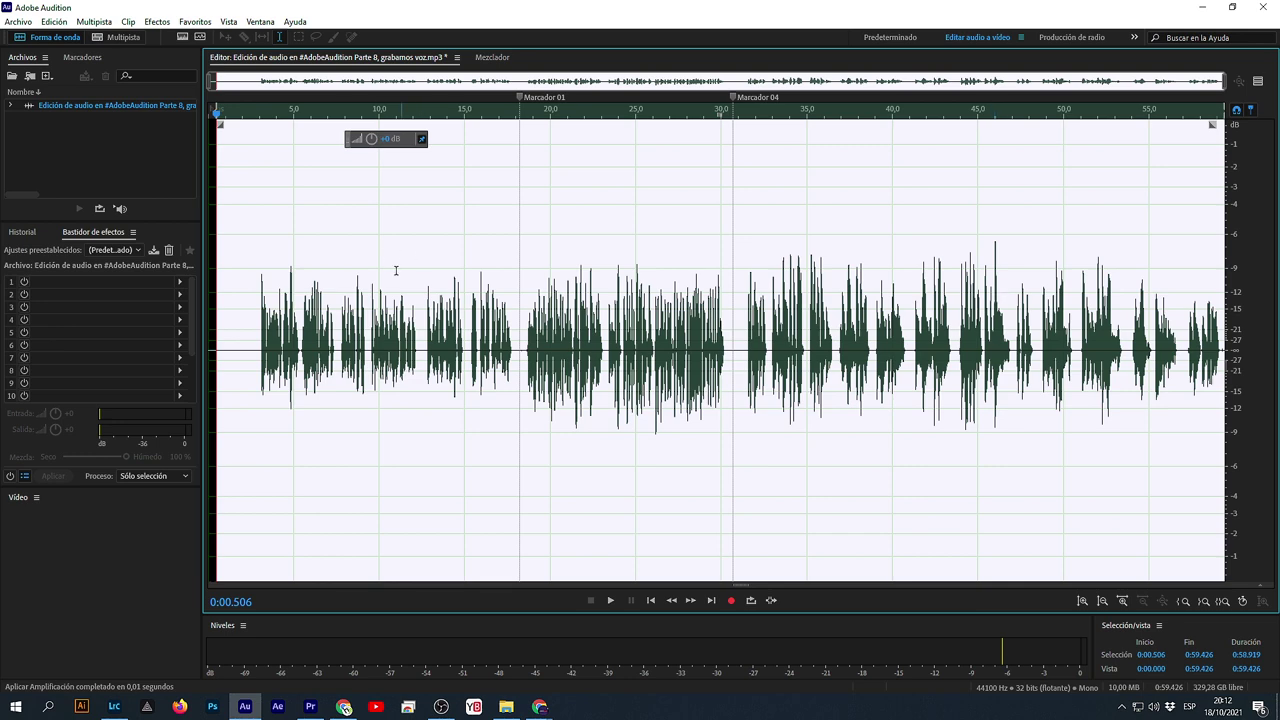
pyautogui.click(261, 350)
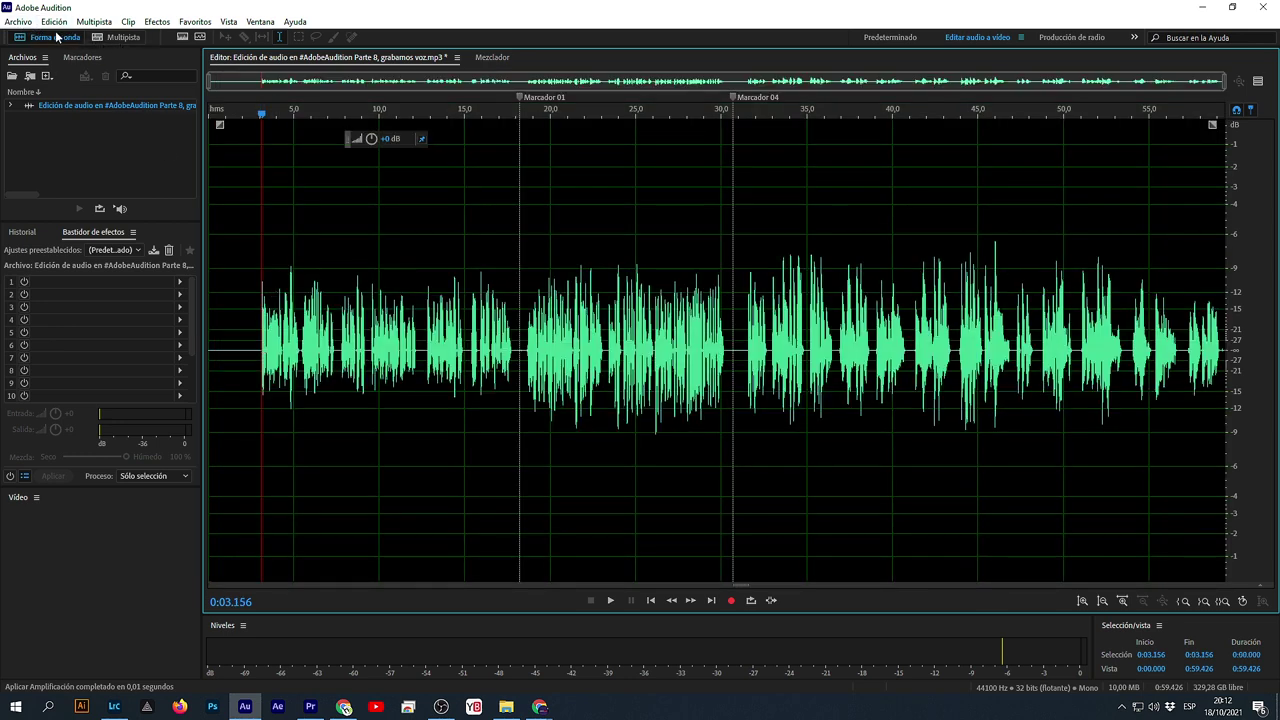
# - Set up a new multitrack session named "Demo talleres" with the Música folder as its location
pyautogui.click(19, 24)
pyautogui.moveTo(40, 40)
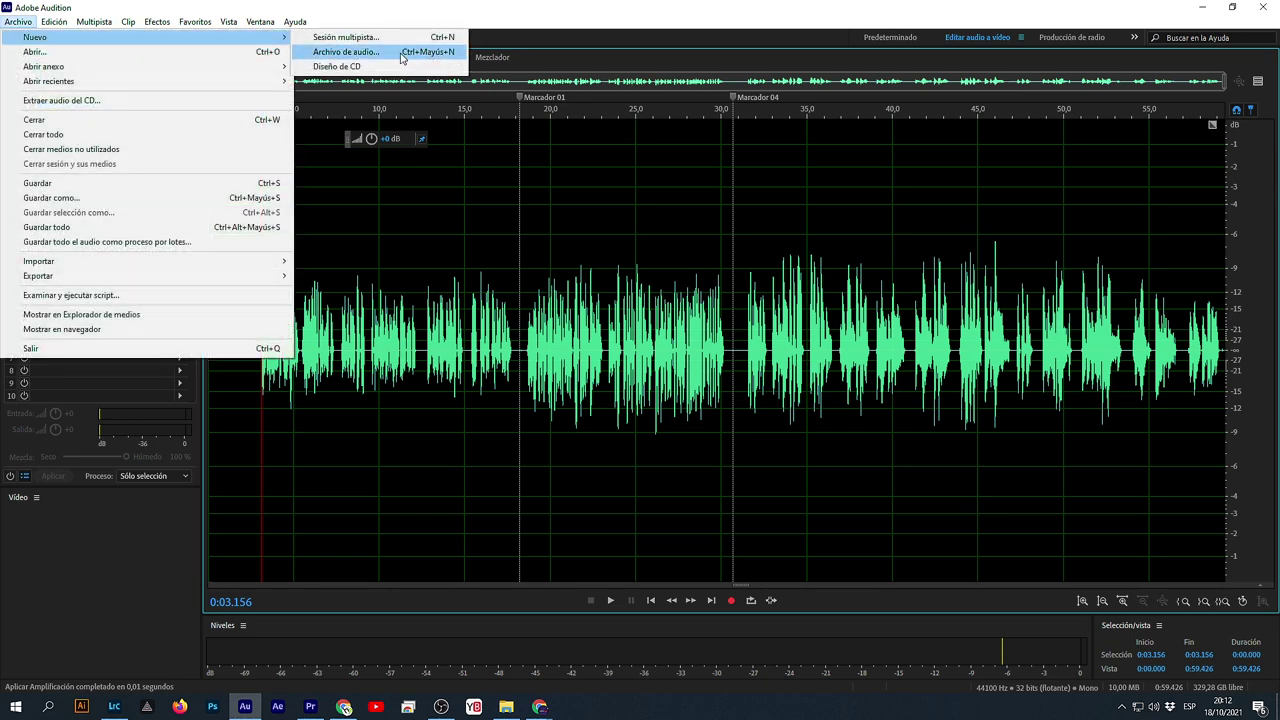
pyautogui.click(378, 40)
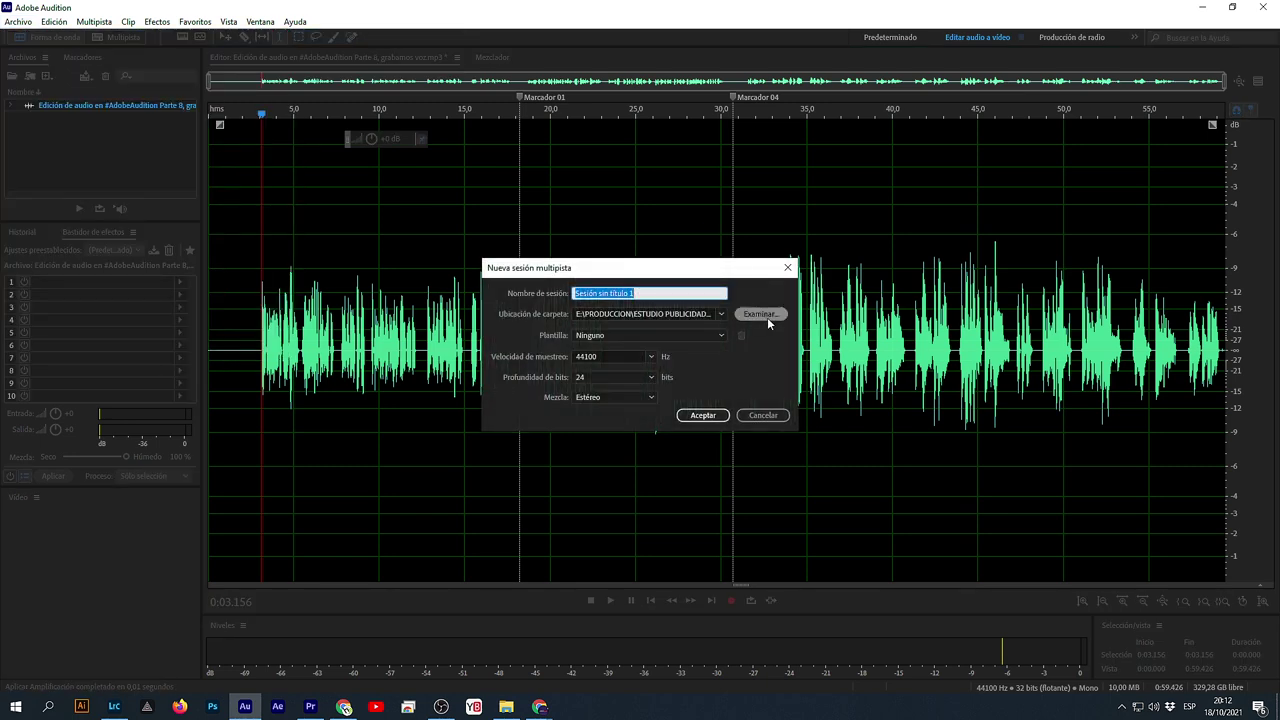
pyautogui.write('Demo')
pyautogui.click(760, 314)
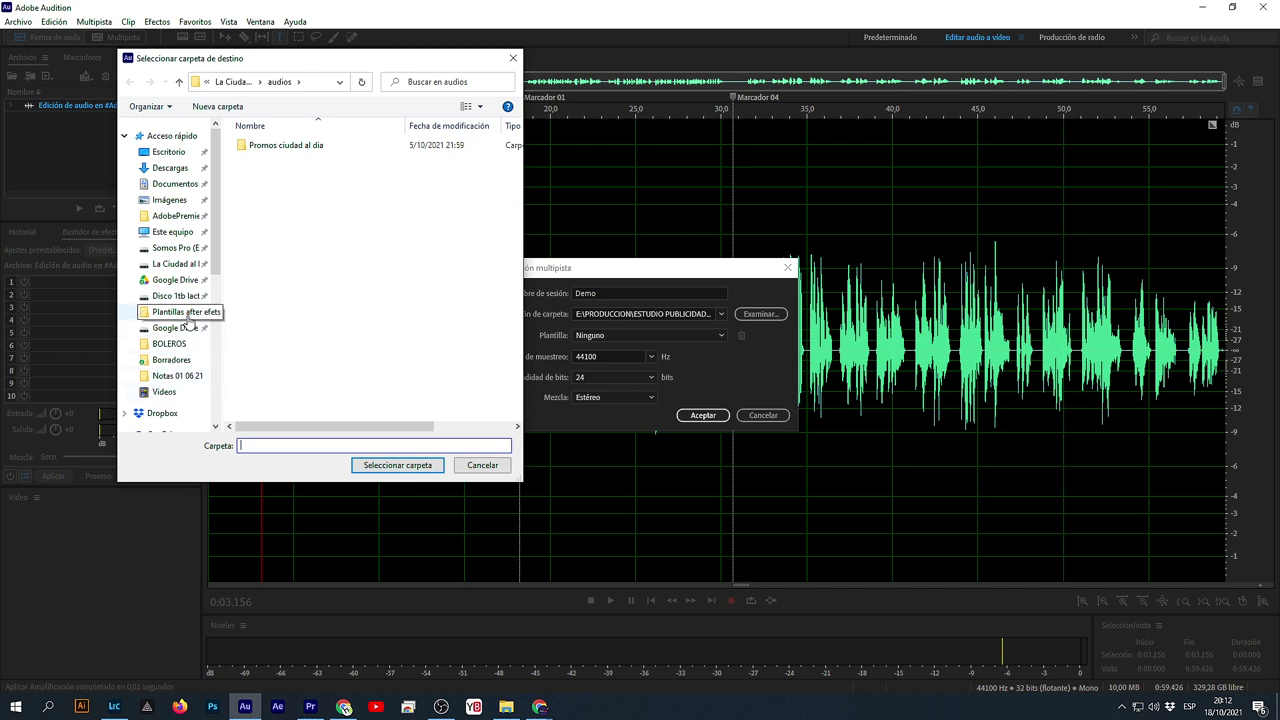
pyautogui.scroll(-3, 184, 328)
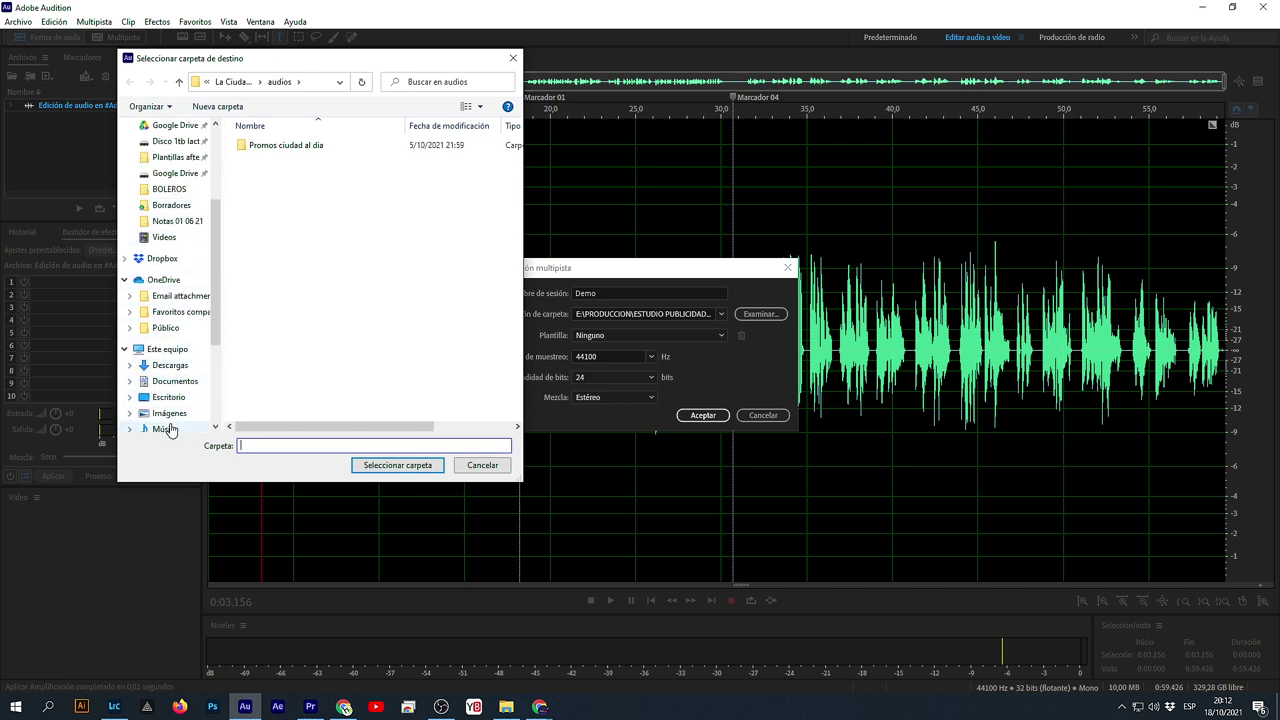
pyautogui.scroll(-1, 166, 412)
pyautogui.click(166, 413)
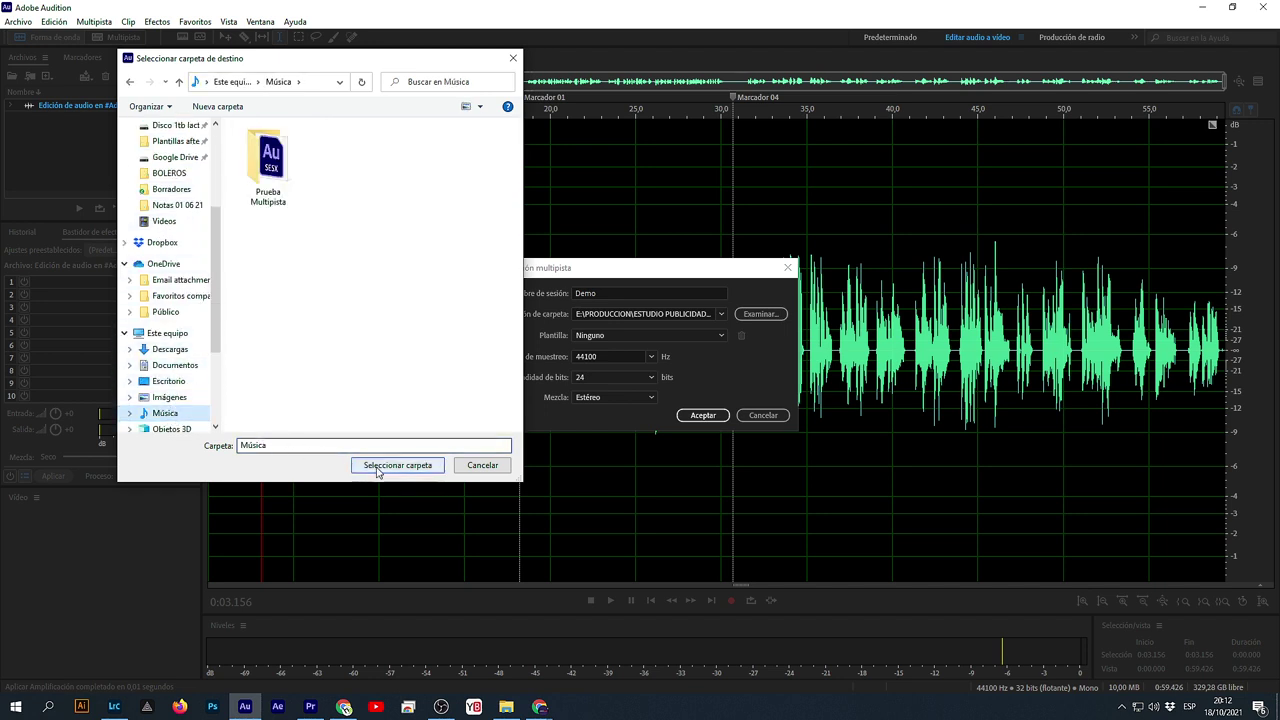
pyautogui.click(385, 466)
pyautogui.click(620, 293)
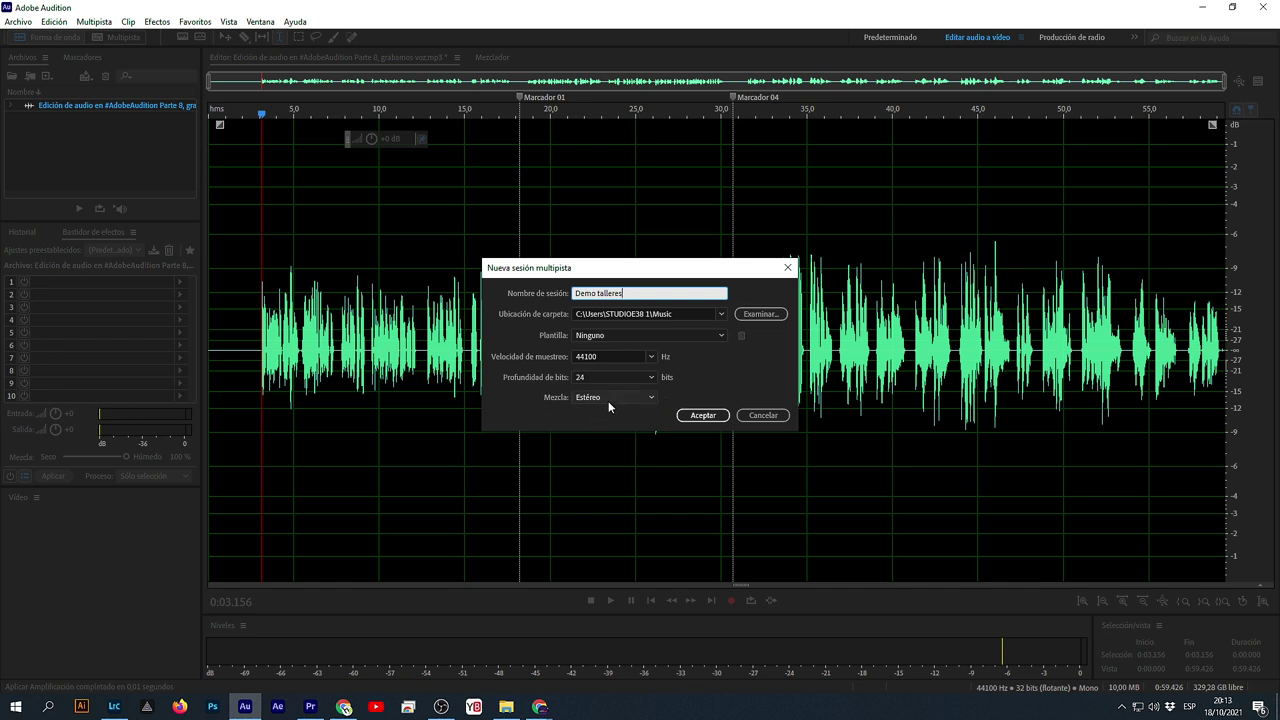
# - Create the session with a 44100 Hz sample rate, 24-bit depth and stereo mix
pyautogui.click(650, 358)
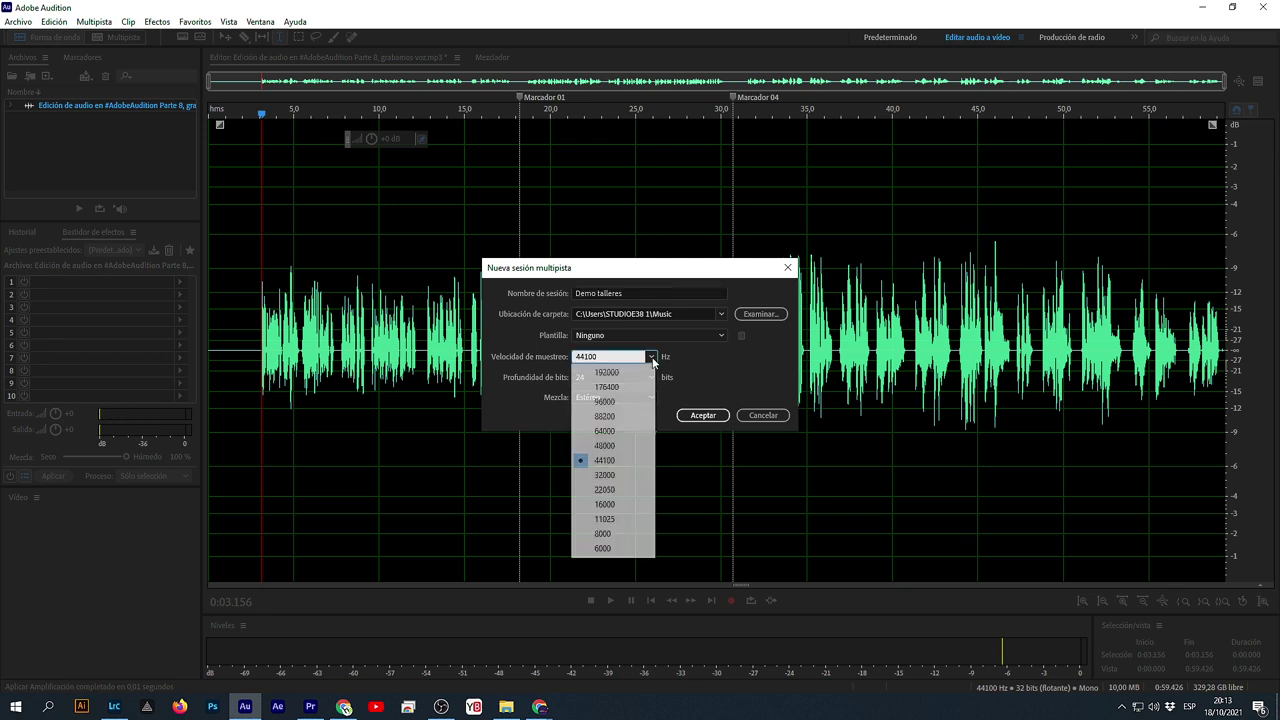
pyautogui.click(627, 460)
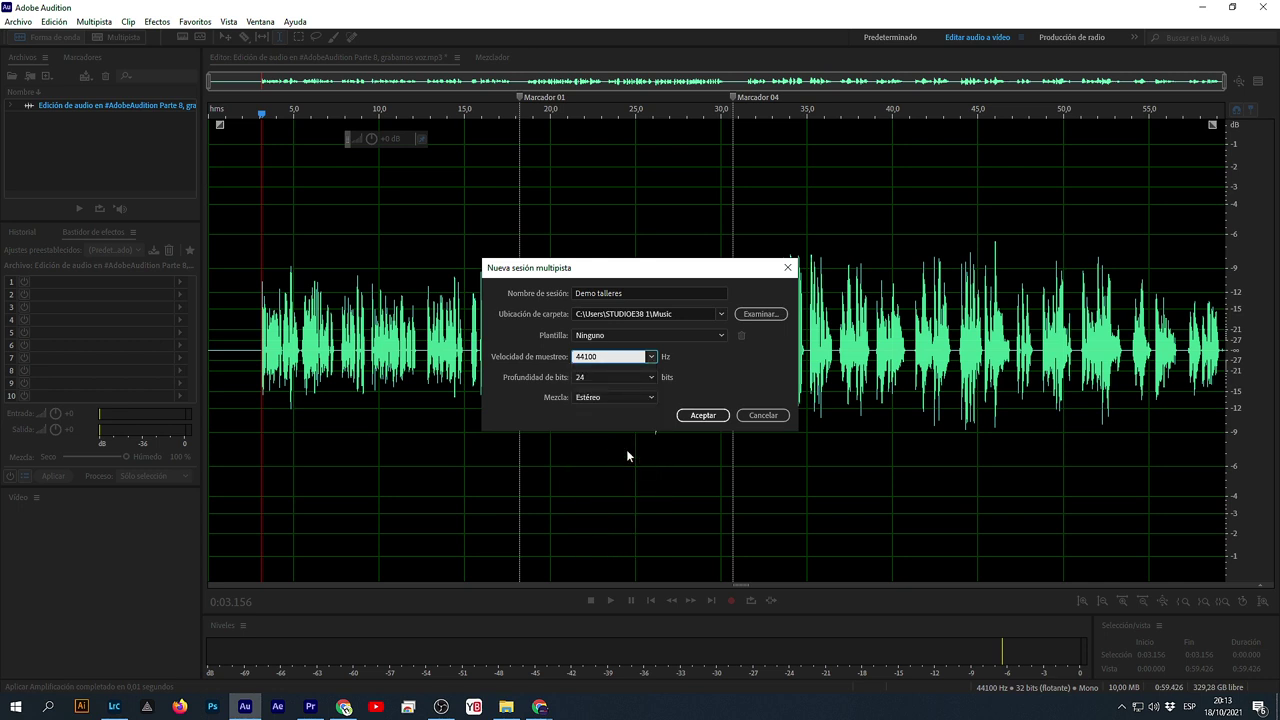
pyautogui.click(630, 378)
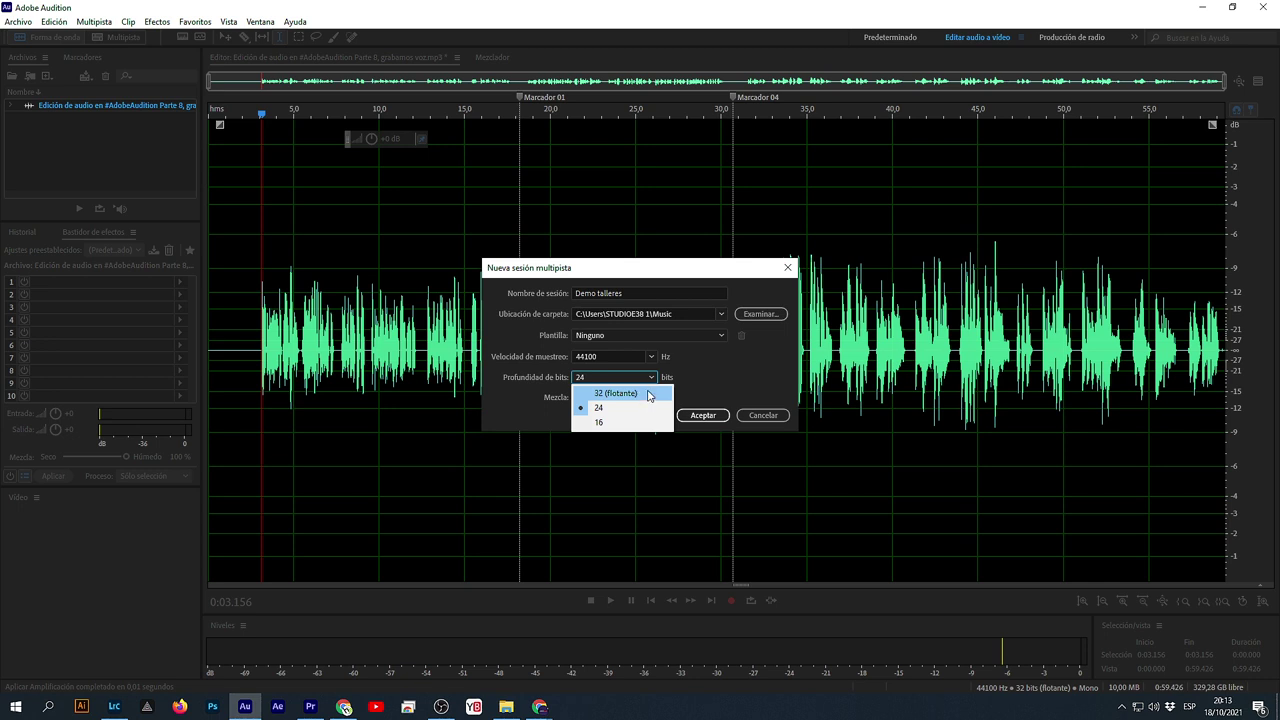
pyautogui.click(731, 384)
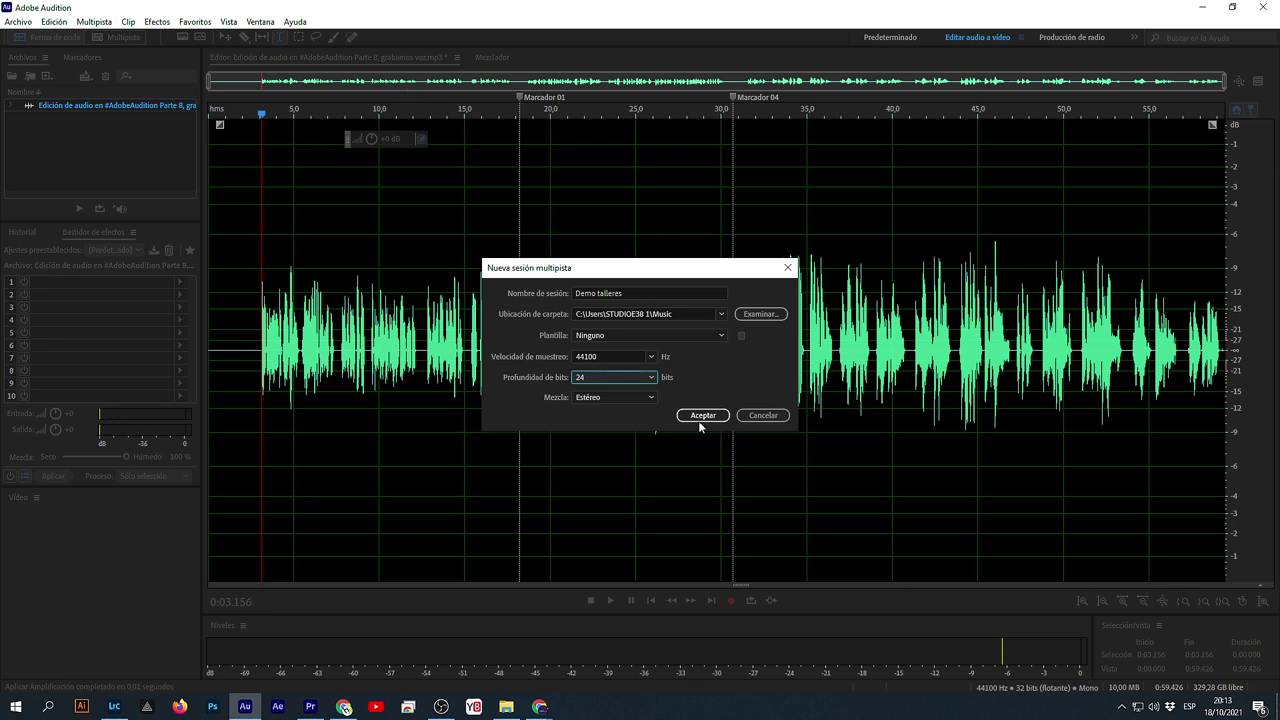
pyautogui.click(702, 415)
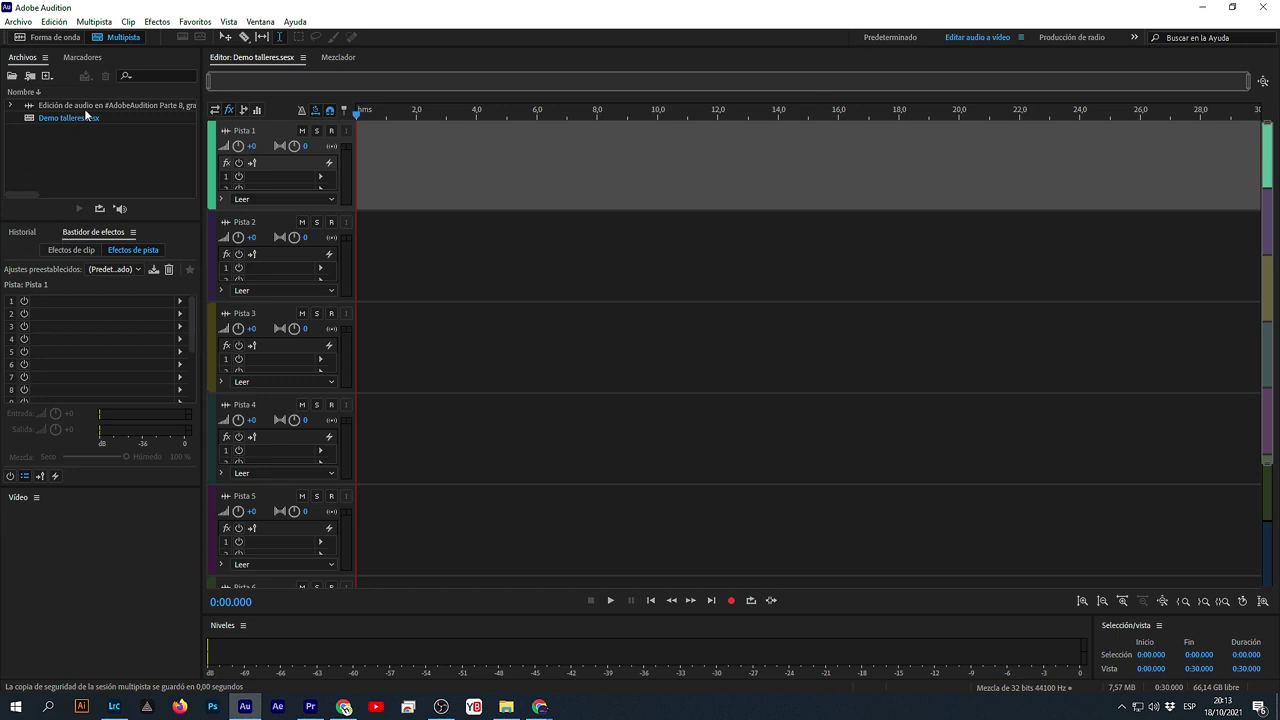
# - Place the MP3 recording on Pista 1 and align the clip with the start of the timeline
pyautogui.moveTo(85, 105); pyautogui.dragTo(381, 197)
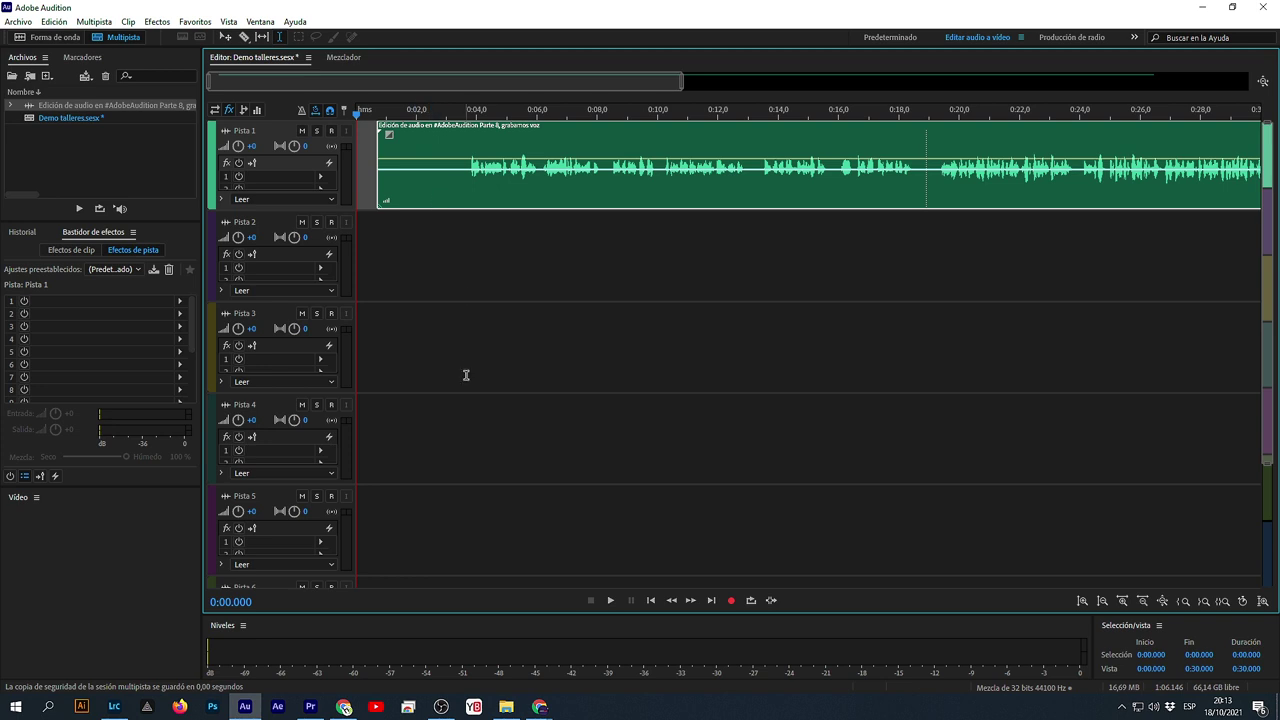
pyautogui.scroll(-3, 466, 375)
pyautogui.scroll(3, 474, 365)
pyautogui.scroll(-3, 474, 366)
pyautogui.scroll(3, 466, 380)
pyautogui.moveTo(452, 137); pyautogui.dragTo(412, 163)
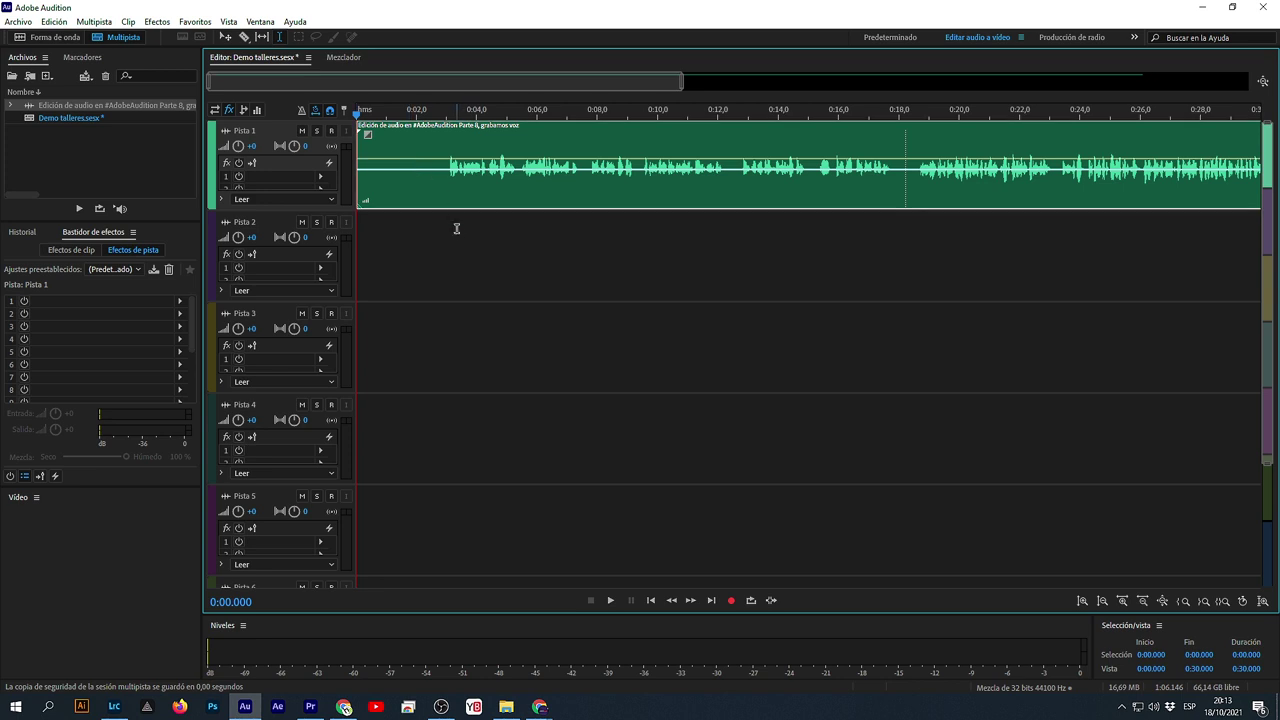
# - Move the voice clip down to Pista 2 and back to the start of Pista 1
pyautogui.click(444, 199)
pyautogui.moveTo(477, 207); pyautogui.dragTo(466, 225)
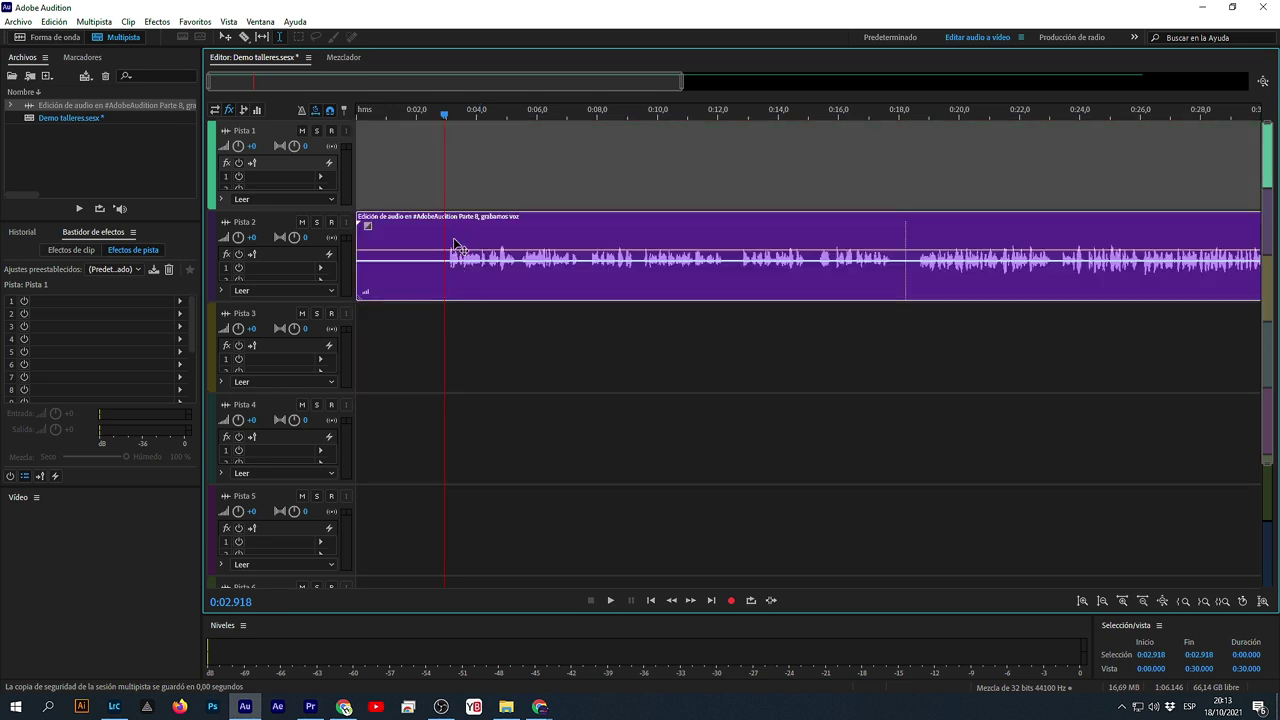
pyautogui.moveTo(456, 310); pyautogui.dragTo(438, 137)
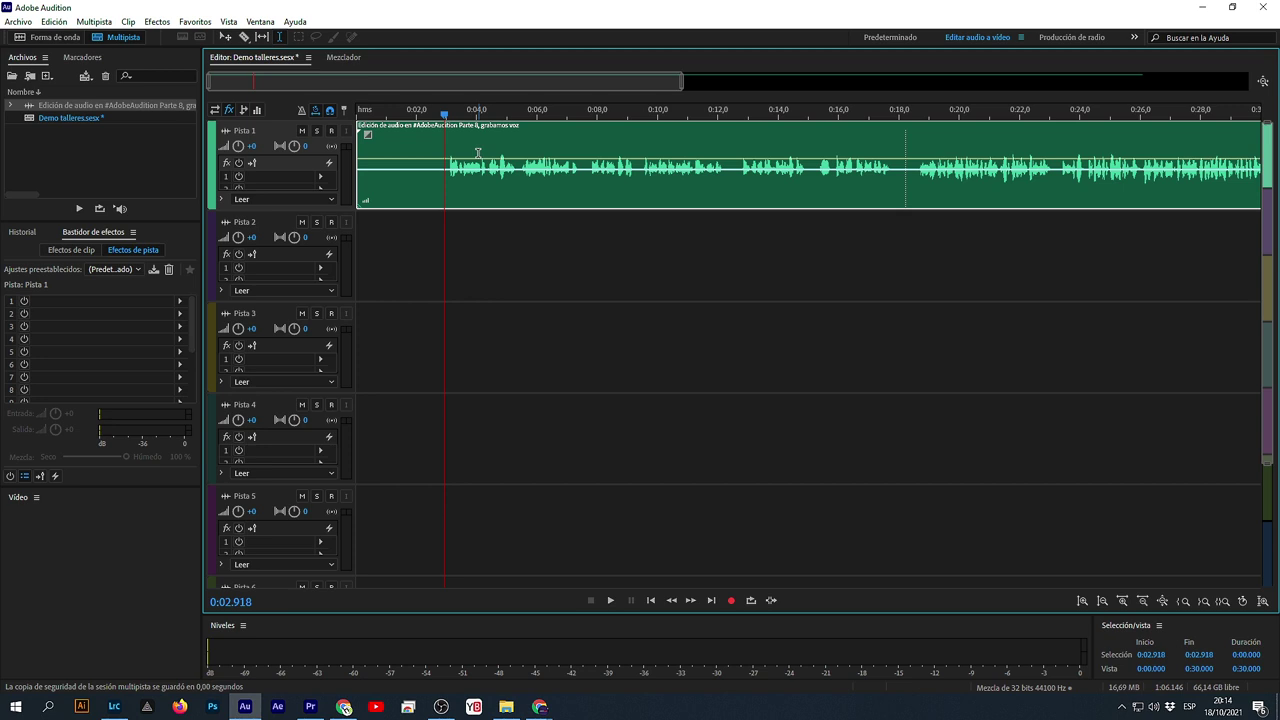
# - Select and clear a passage of about 0.55 s near 0:06.4 in the clip, and try shifting the clip by its header
pyautogui.moveTo(423, 130)
pyautogui.mouseDown()
pyautogui.moveTo(476, 140)
pyautogui.moveTo(422, 134)
pyautogui.mouseUp()
pyautogui.moveTo(548, 190); pyautogui.dragTo(565, 191)
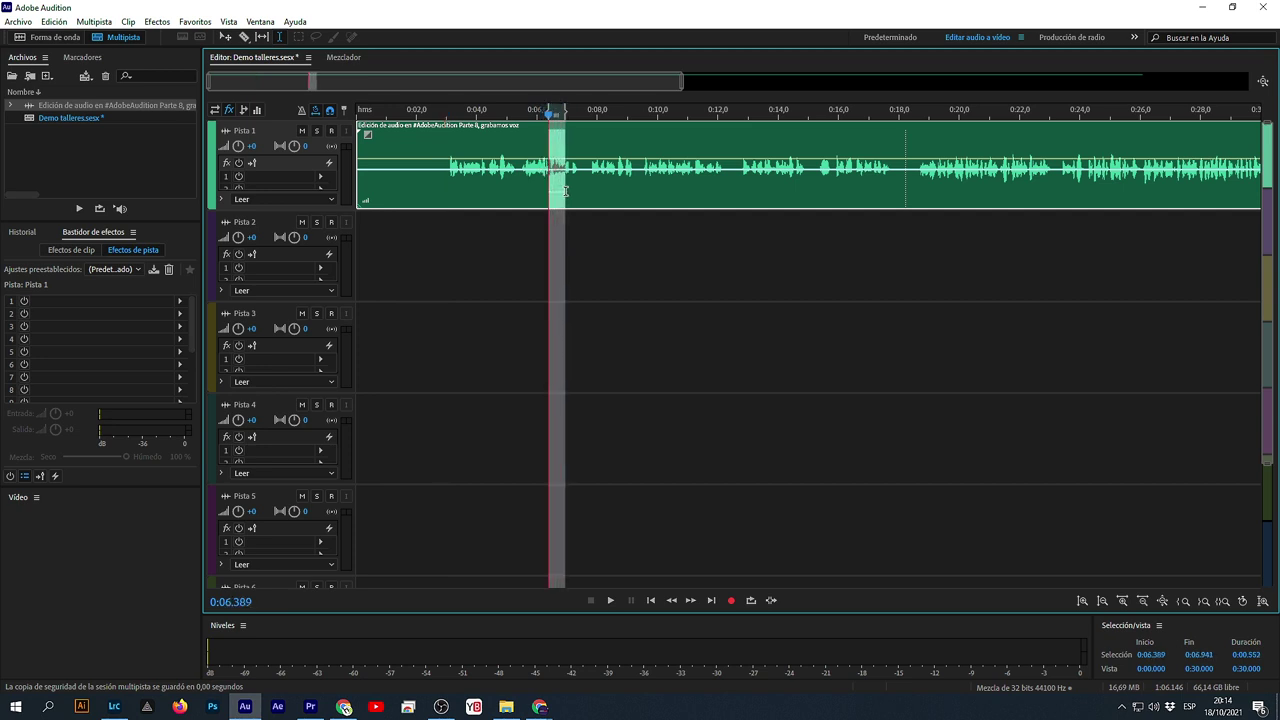
pyautogui.click(552, 190)
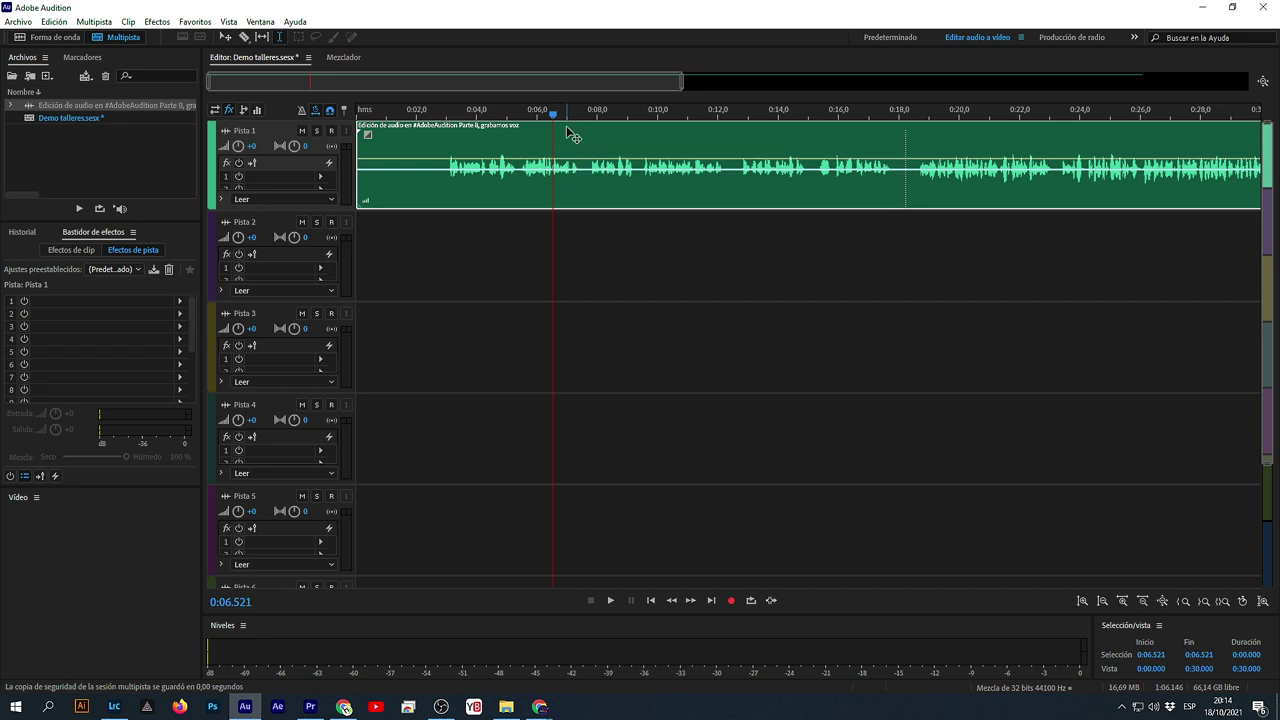
pyautogui.moveTo(570, 133); pyautogui.dragTo(489, 181)
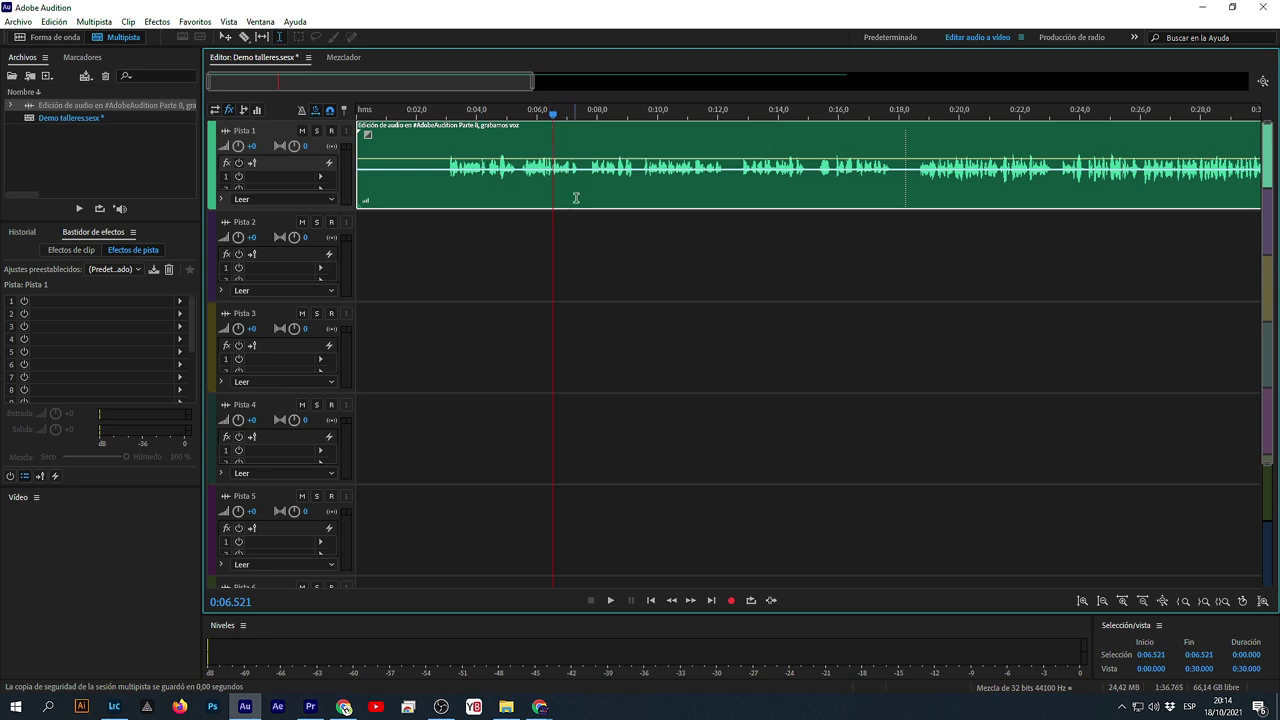
# - Try cutting the passage from 0:07.428 to 0:07.759 out of the Pista 1 clip
pyautogui.moveTo(579, 181); pyautogui.dragTo(589, 182)
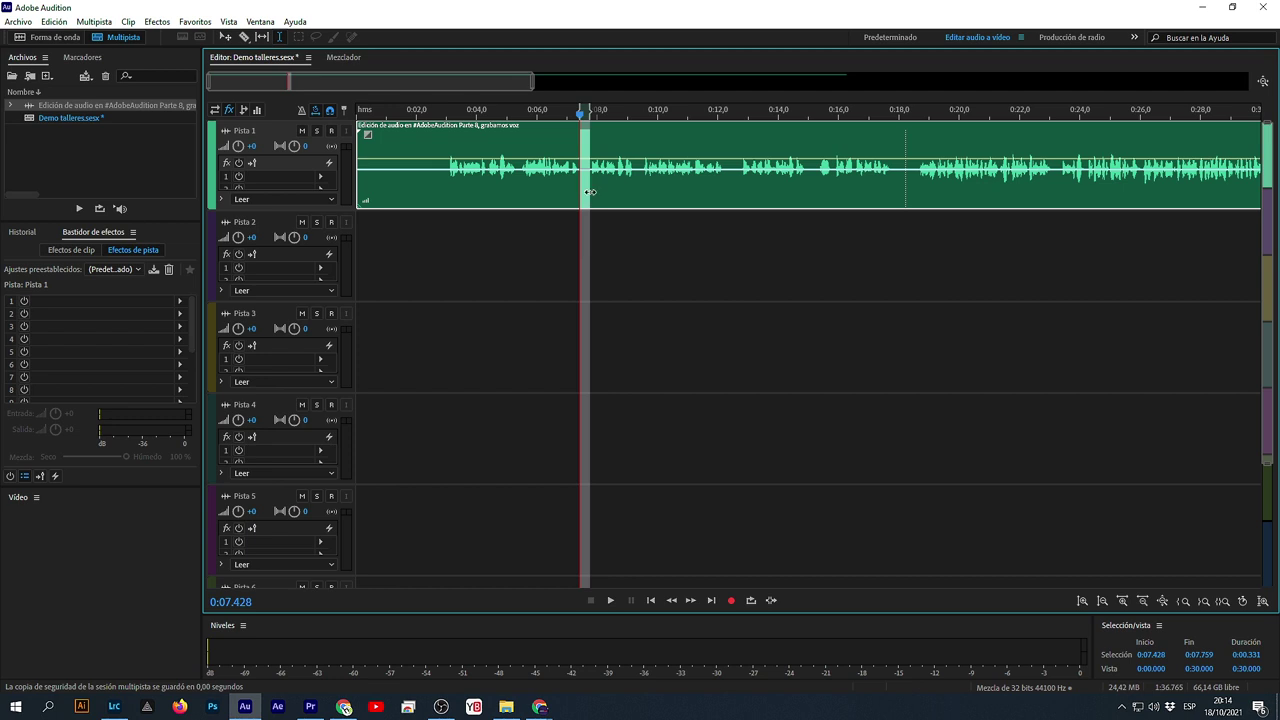
pyautogui.hotkey('ctrl', 'k')
pyautogui.click(550, 199)
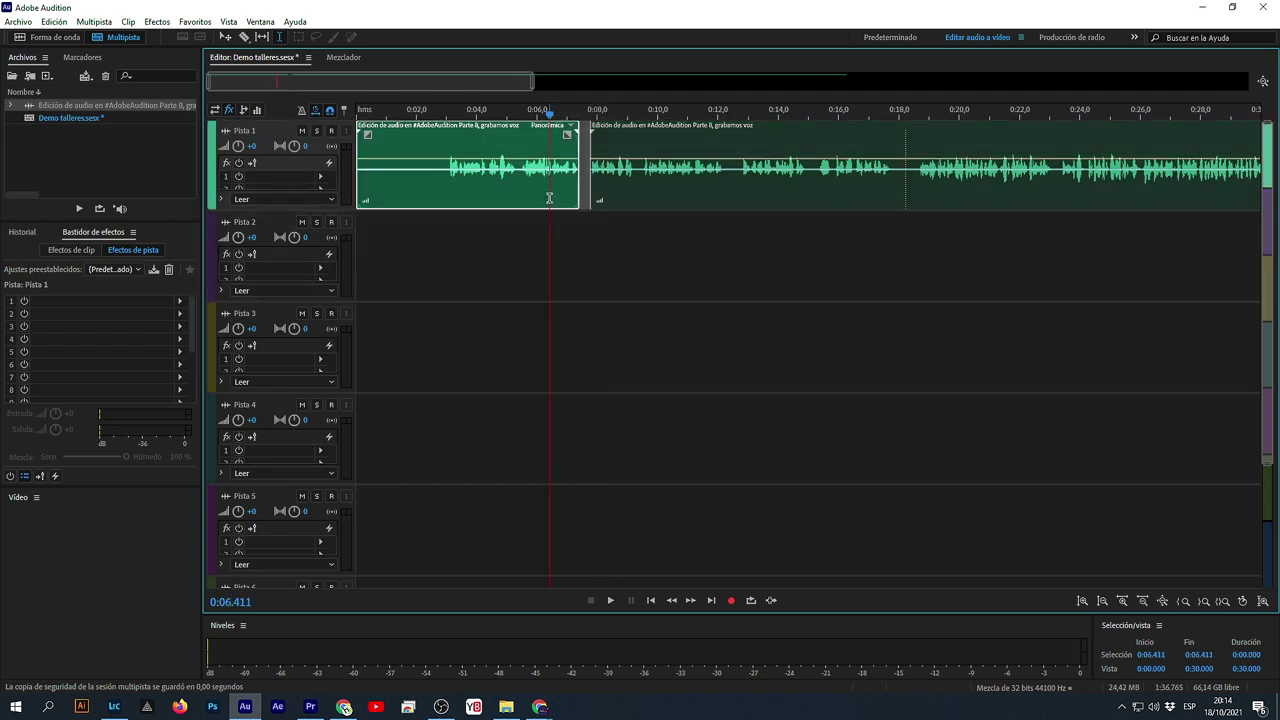
pyautogui.hotkey('ctrl', 'z')
pyautogui.click(421, 347)
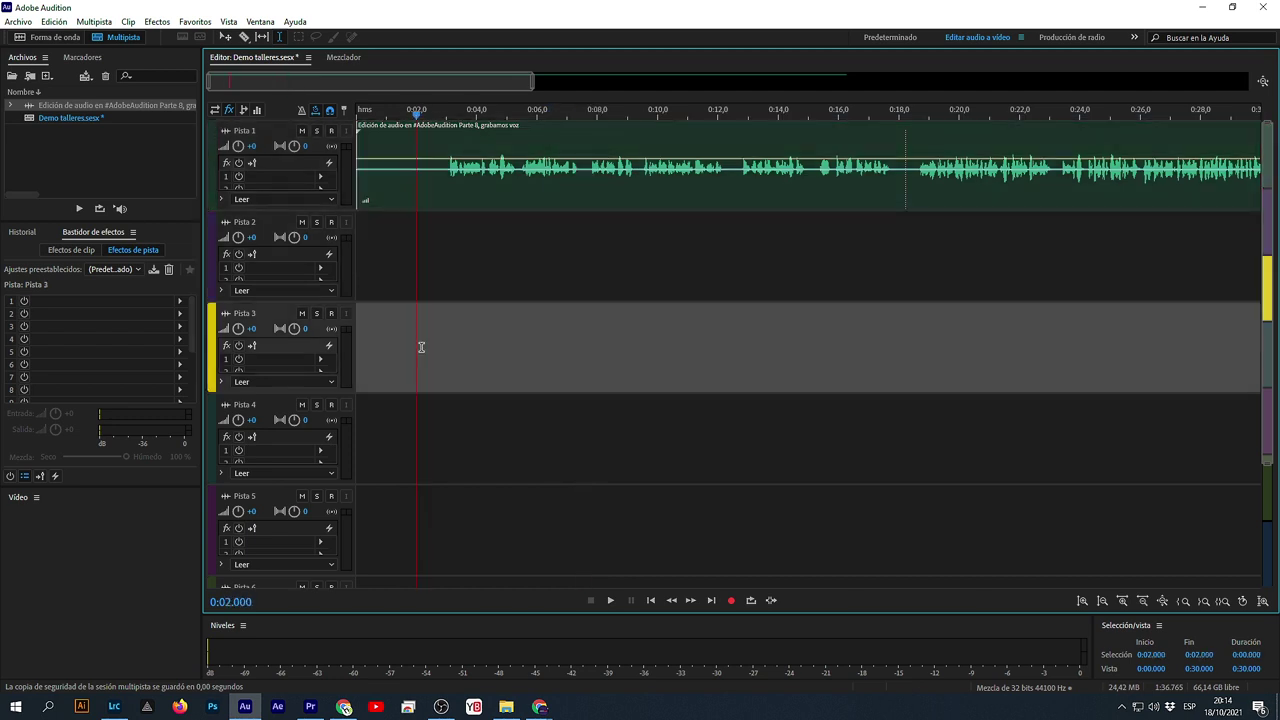
pyautogui.click(425, 256)
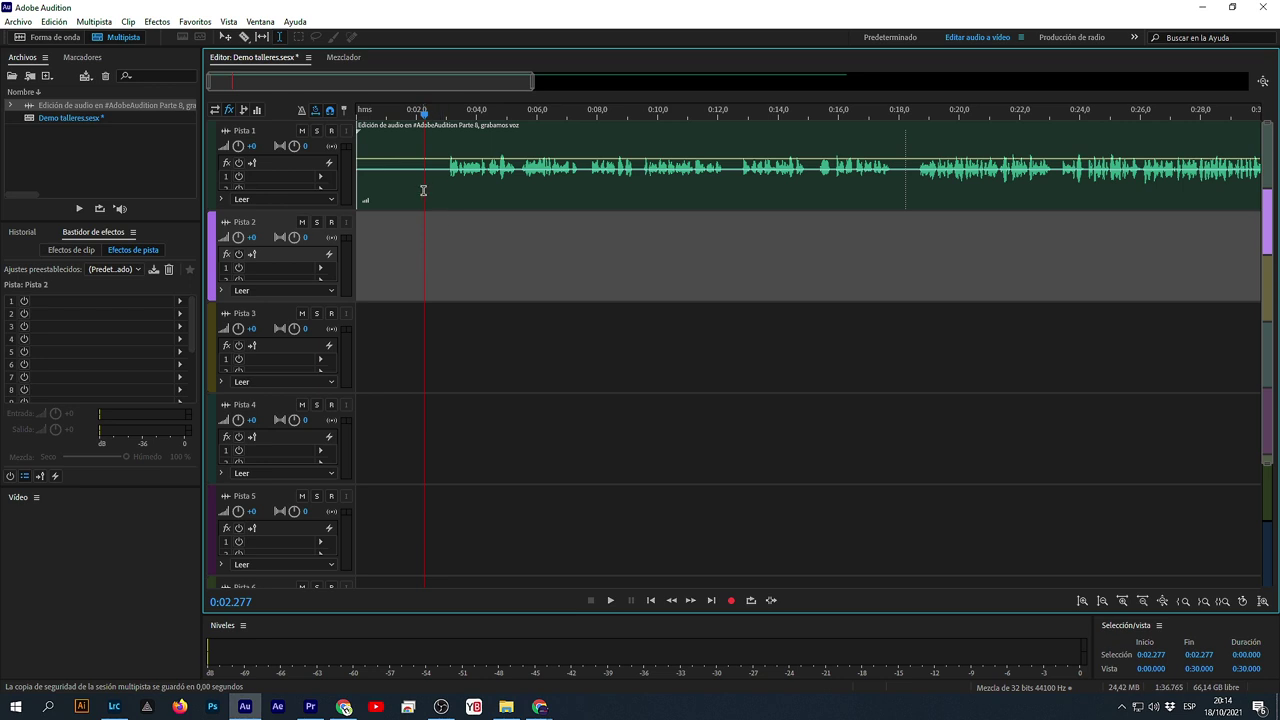
# - Switch solo on and back off for Pista 1, and increase the track's height
pyautogui.click(316, 131)
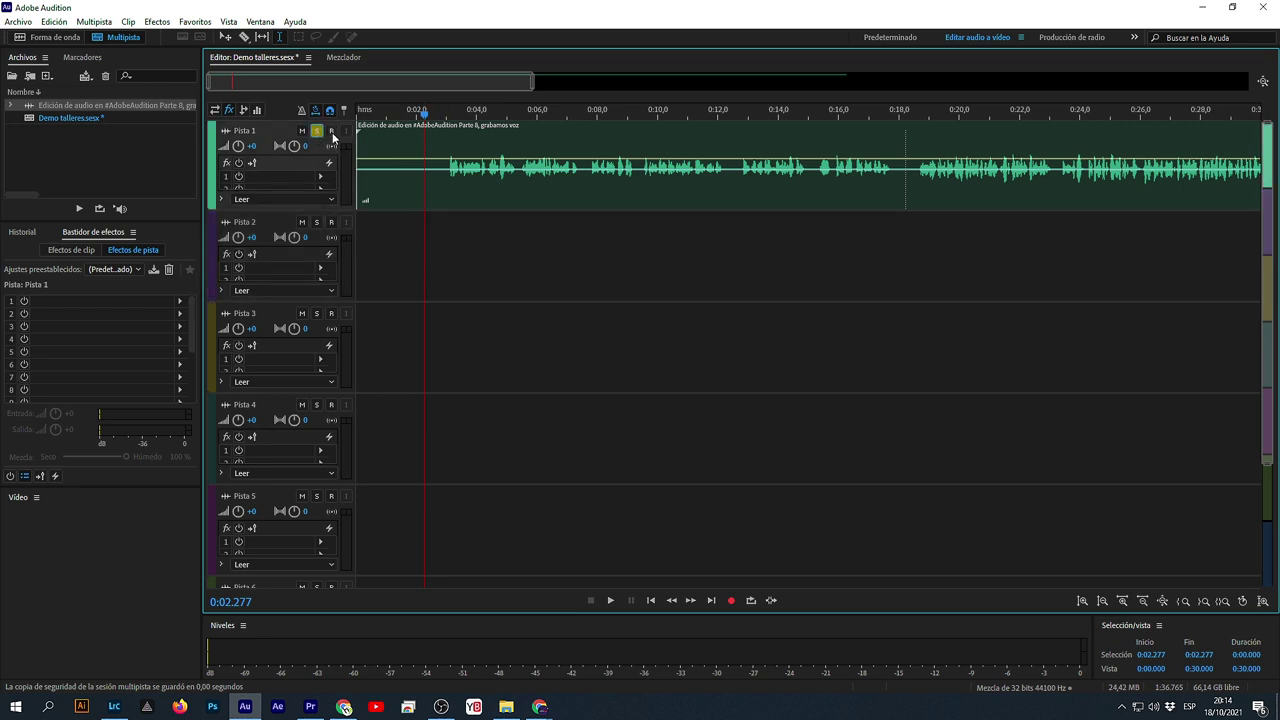
pyautogui.click(316, 131)
pyautogui.scroll(3, 326, 208)
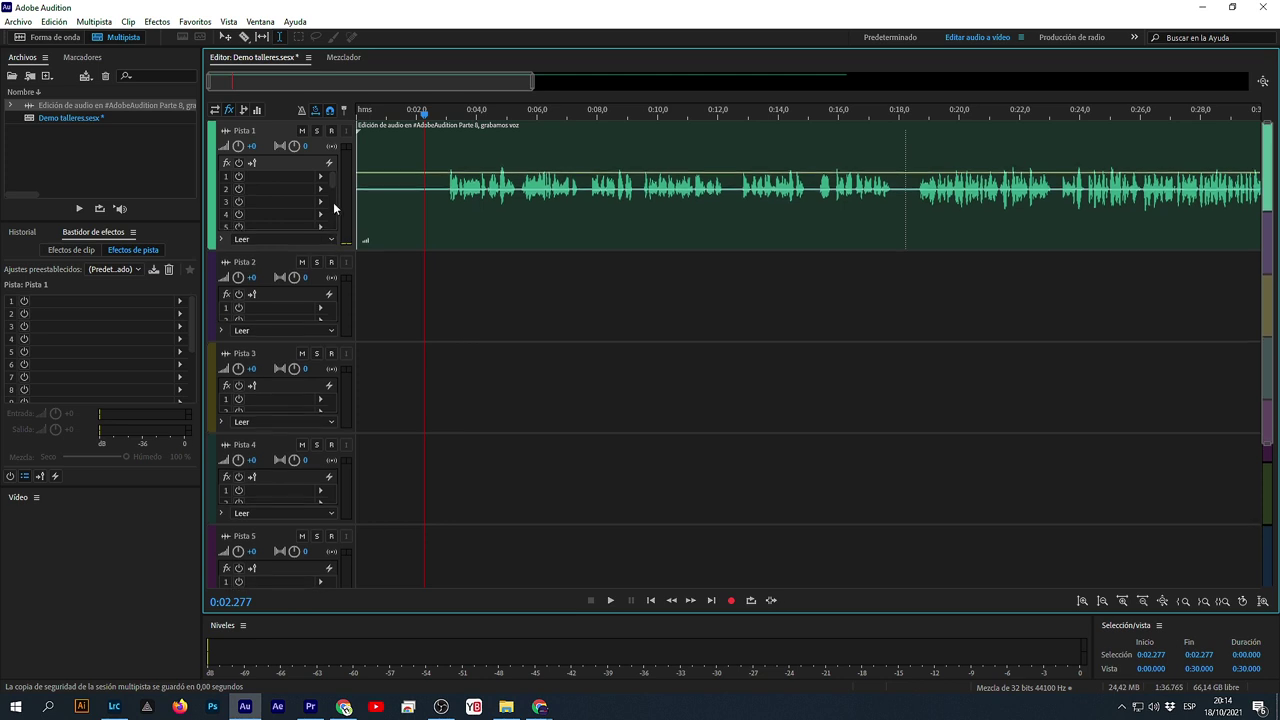
# - Play the Pista 1 voice clip from 0:03.050, stop and resume it, and pause the playback
pyautogui.click(446, 206)
pyautogui.press('space')
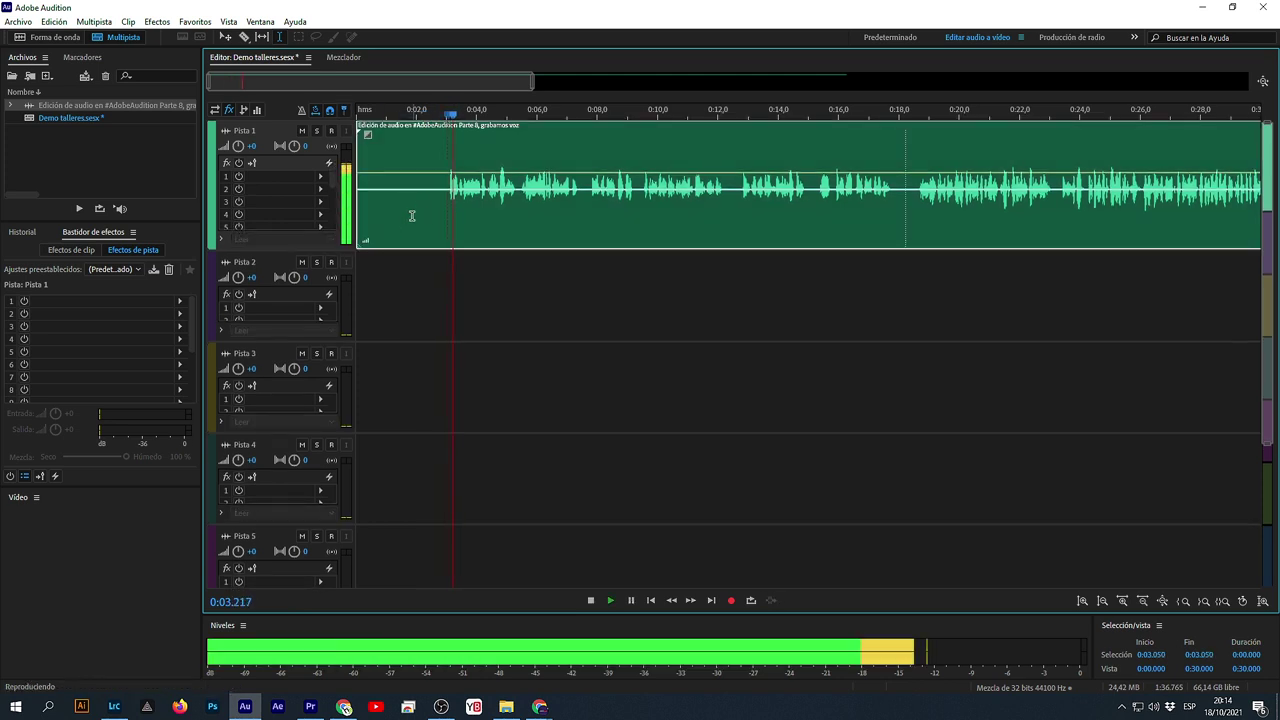
pyautogui.press('space')
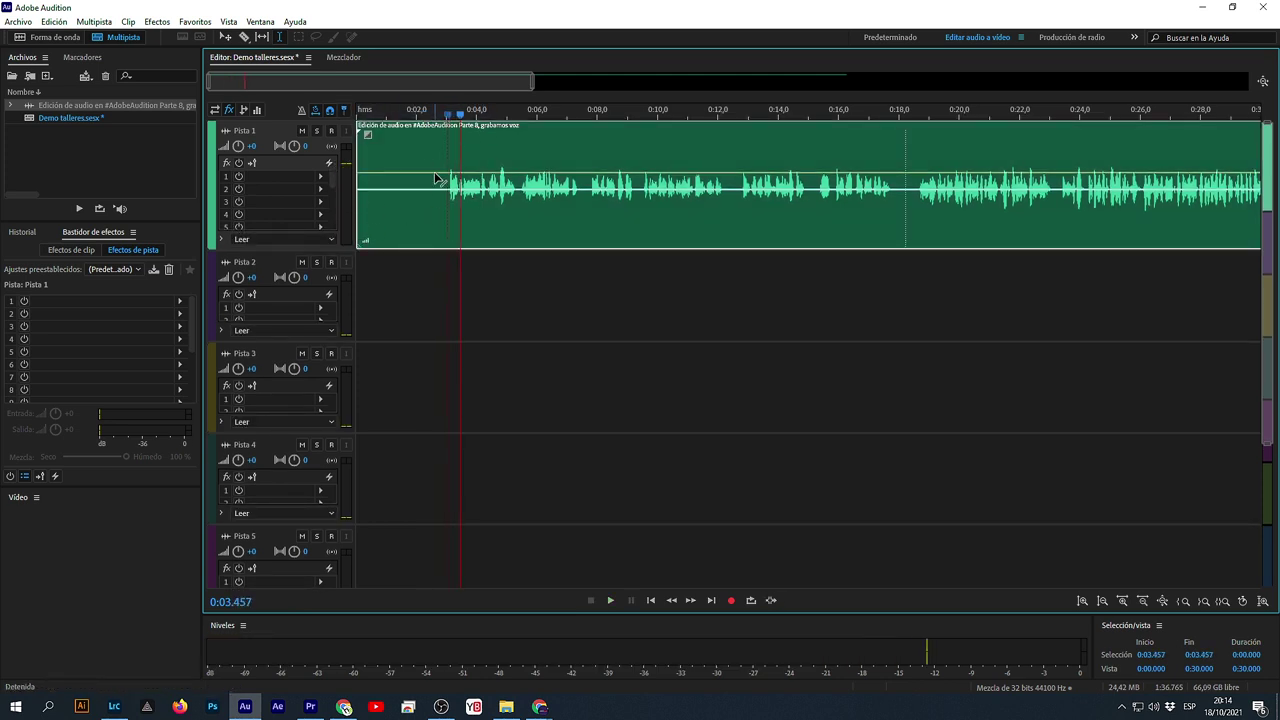
pyautogui.press('space')
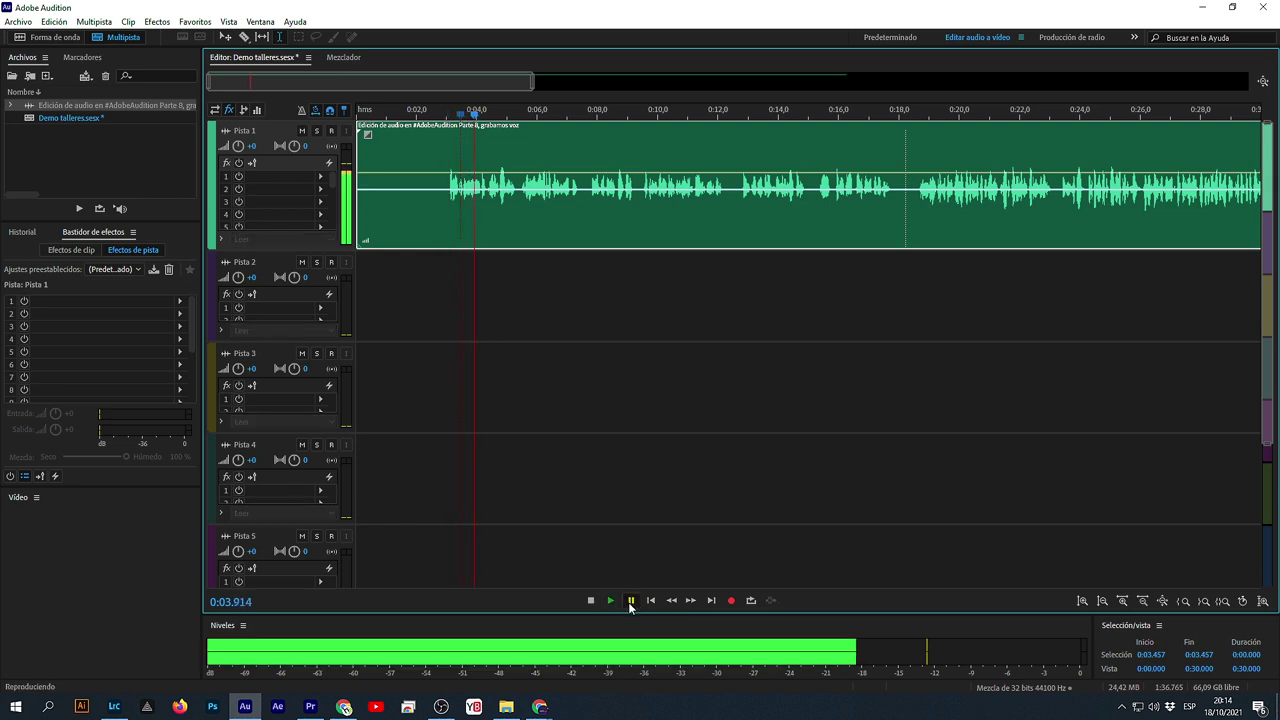
pyautogui.click(630, 600)
# - Pan the Pista 1 clip fully to the right (R100) and play it from 0:02.940 and again from 0:02.586
pyautogui.click(443, 226)
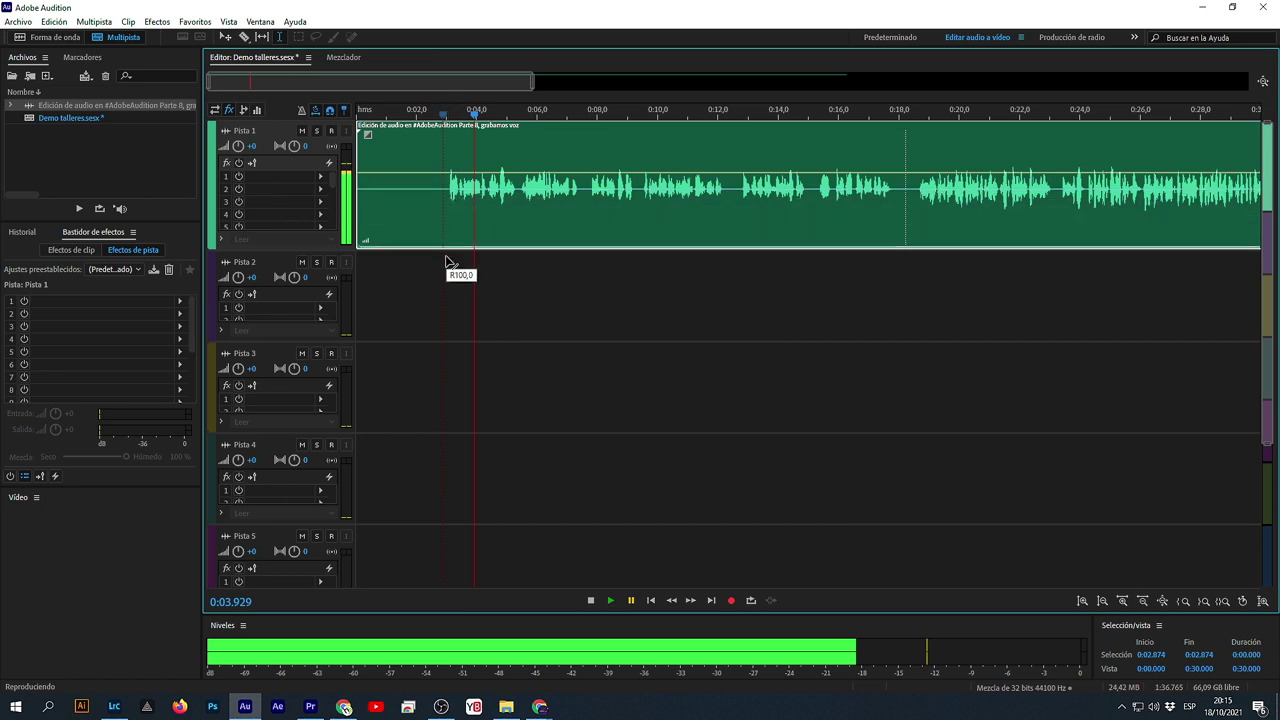
pyautogui.click(446, 300)
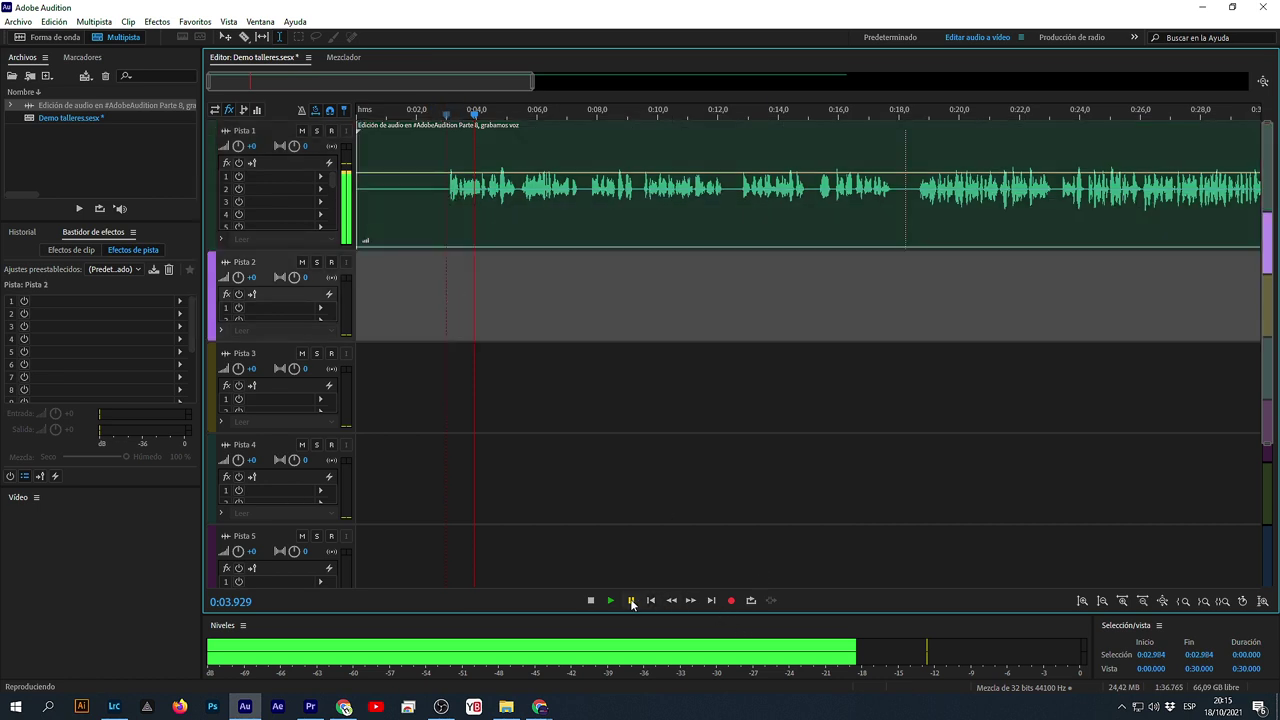
pyautogui.click(595, 600)
pyautogui.click(444, 316)
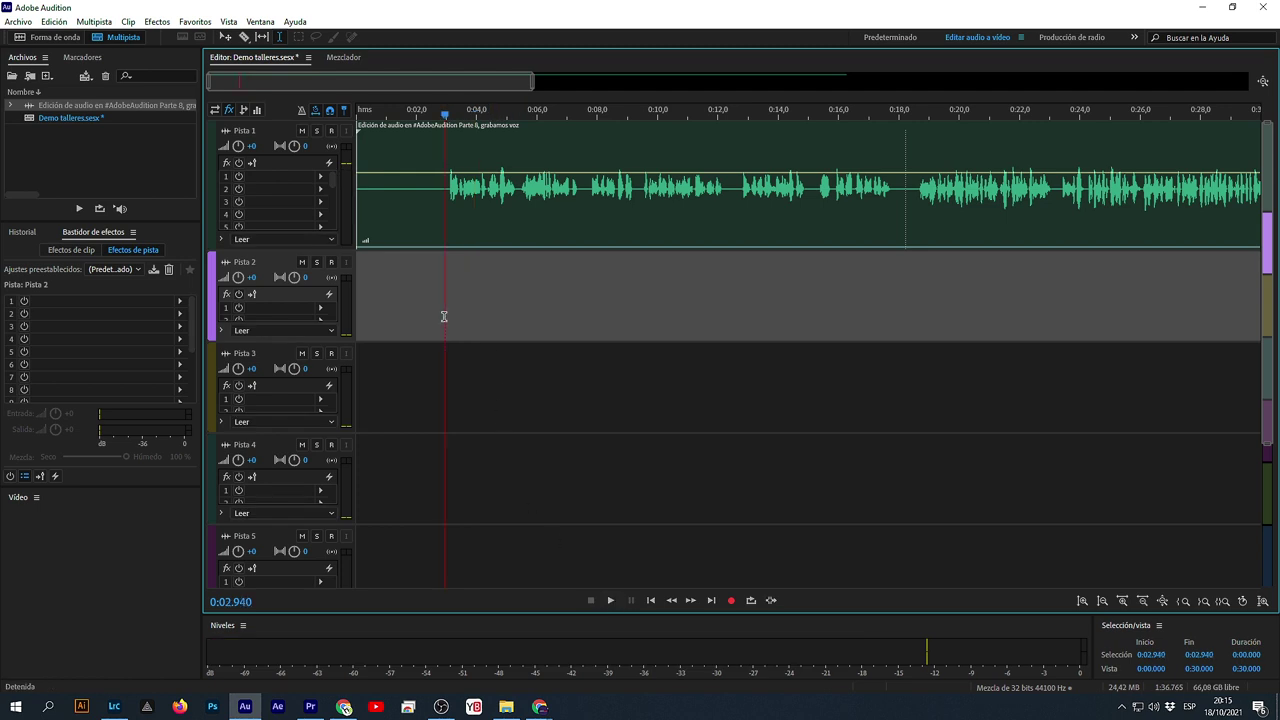
pyautogui.press('space')
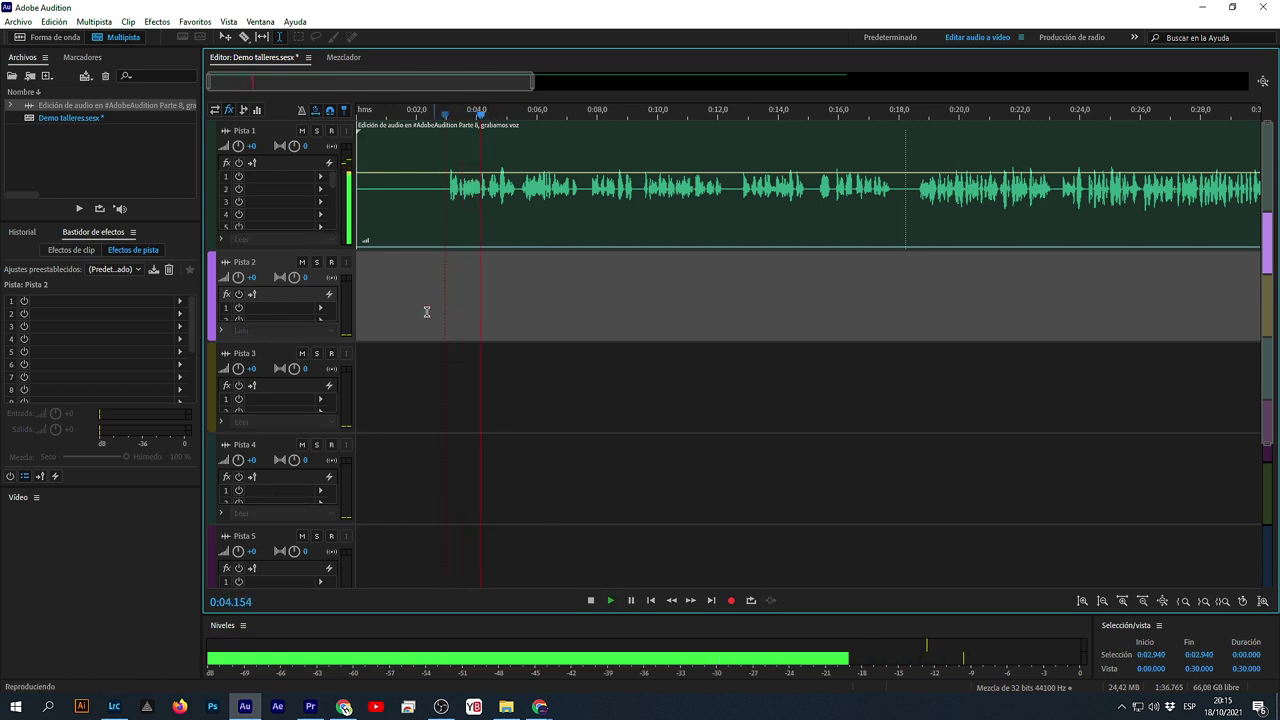
pyautogui.press('space')
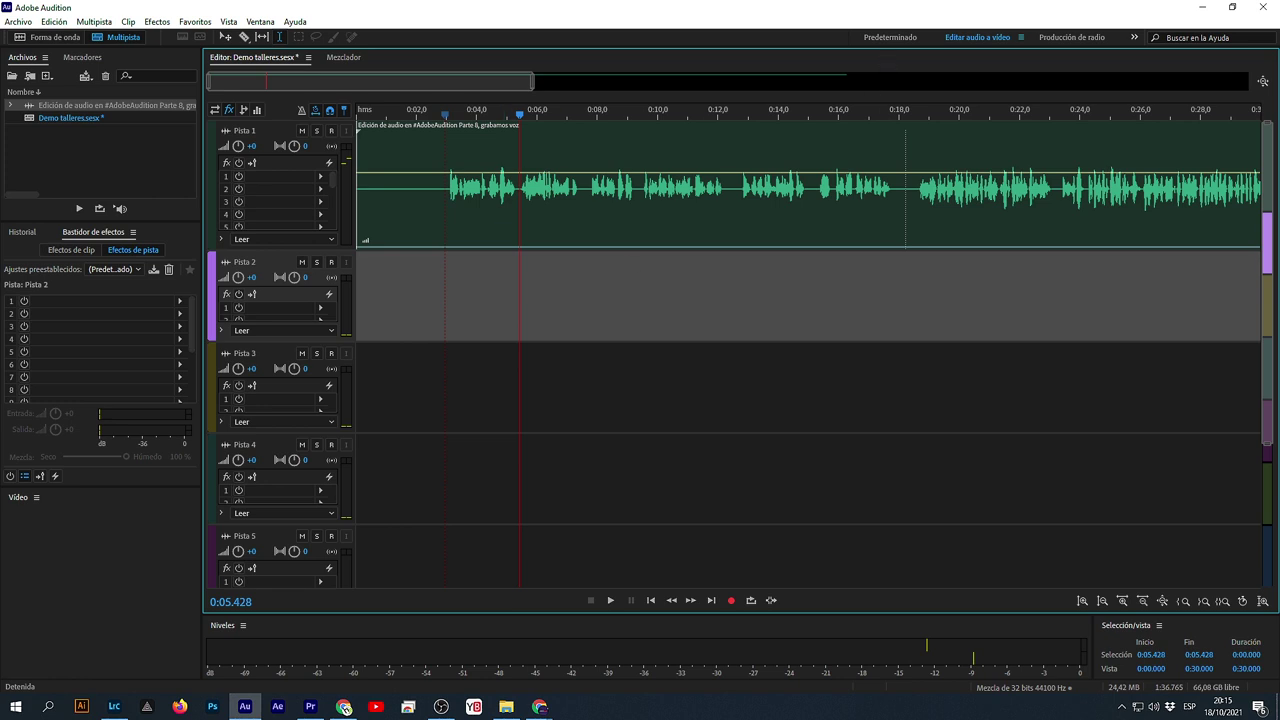
pyautogui.hotkey('alt', 'Tab')
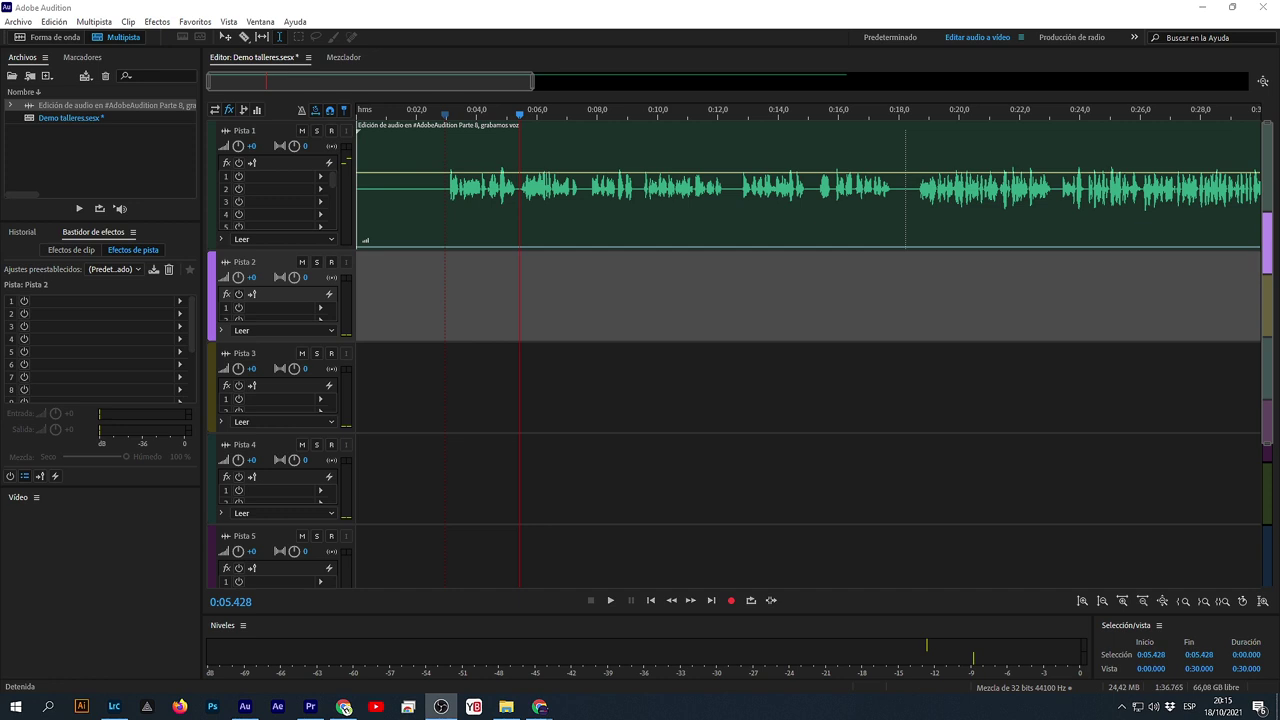
pyautogui.click(434, 258)
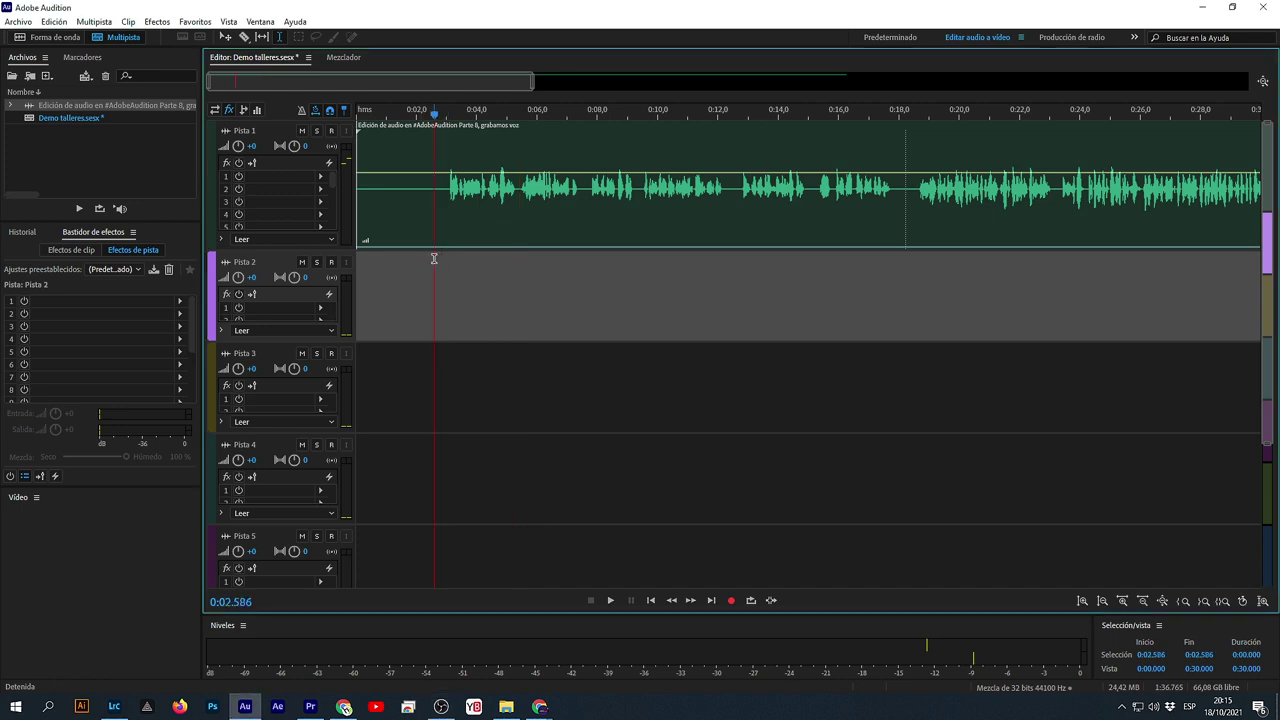
pyautogui.press('space')
# - Pan the Pista 1 clip to the left and play the passage around 0:05.6
pyautogui.moveTo(513, 245); pyautogui.dragTo(521, 243)
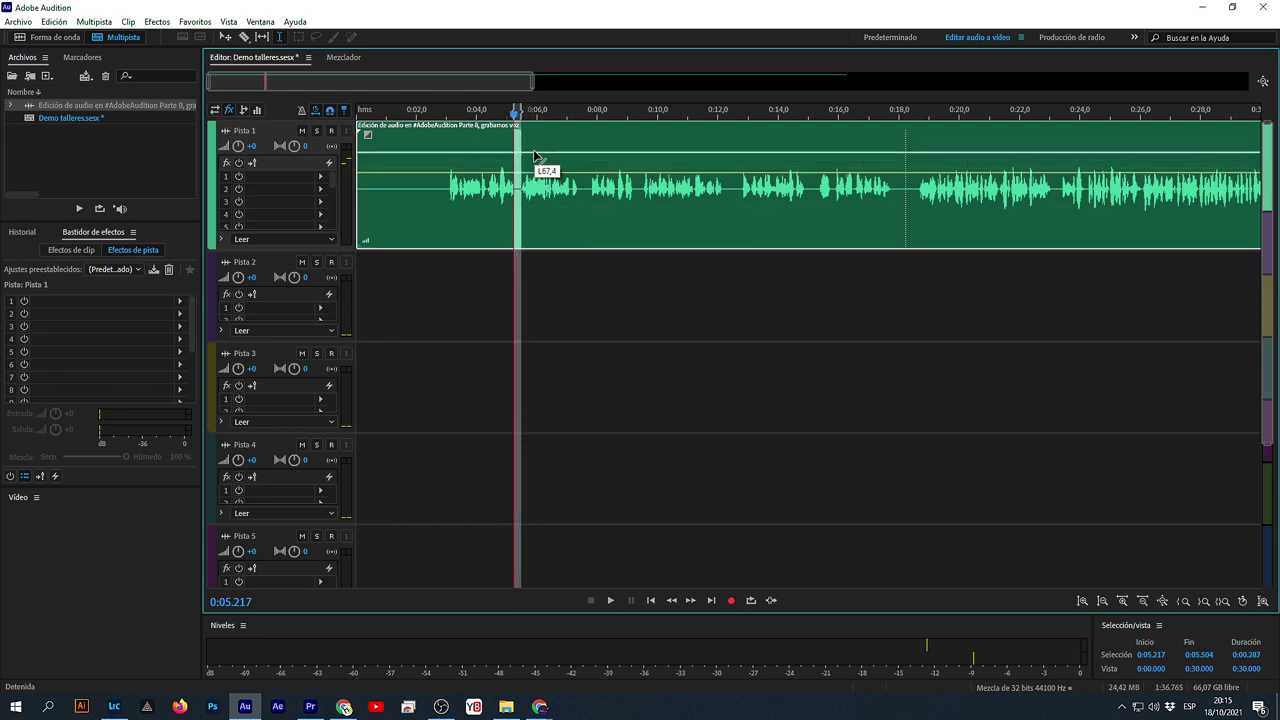
pyautogui.press('space')
pyautogui.click(526, 264)
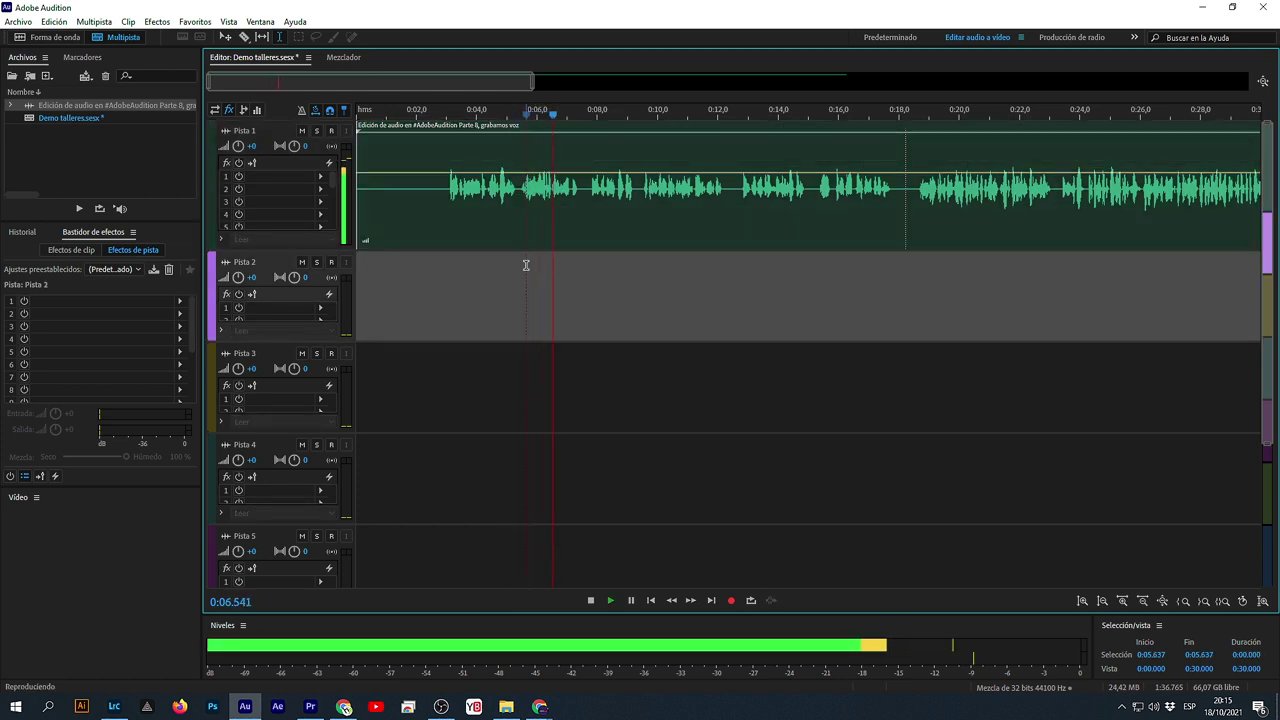
pyautogui.press('space')
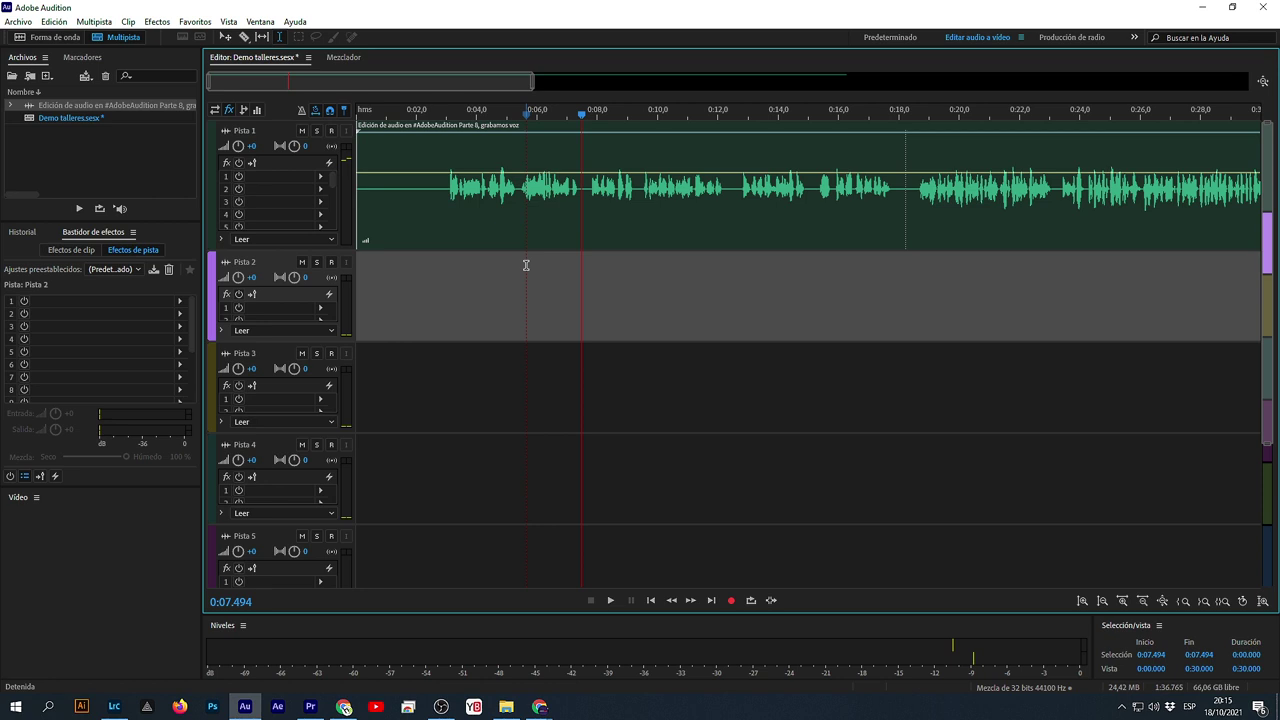
# - Return the Pista 1 clip's pan envelope to the centre value of 0.0
pyautogui.click(486, 138)
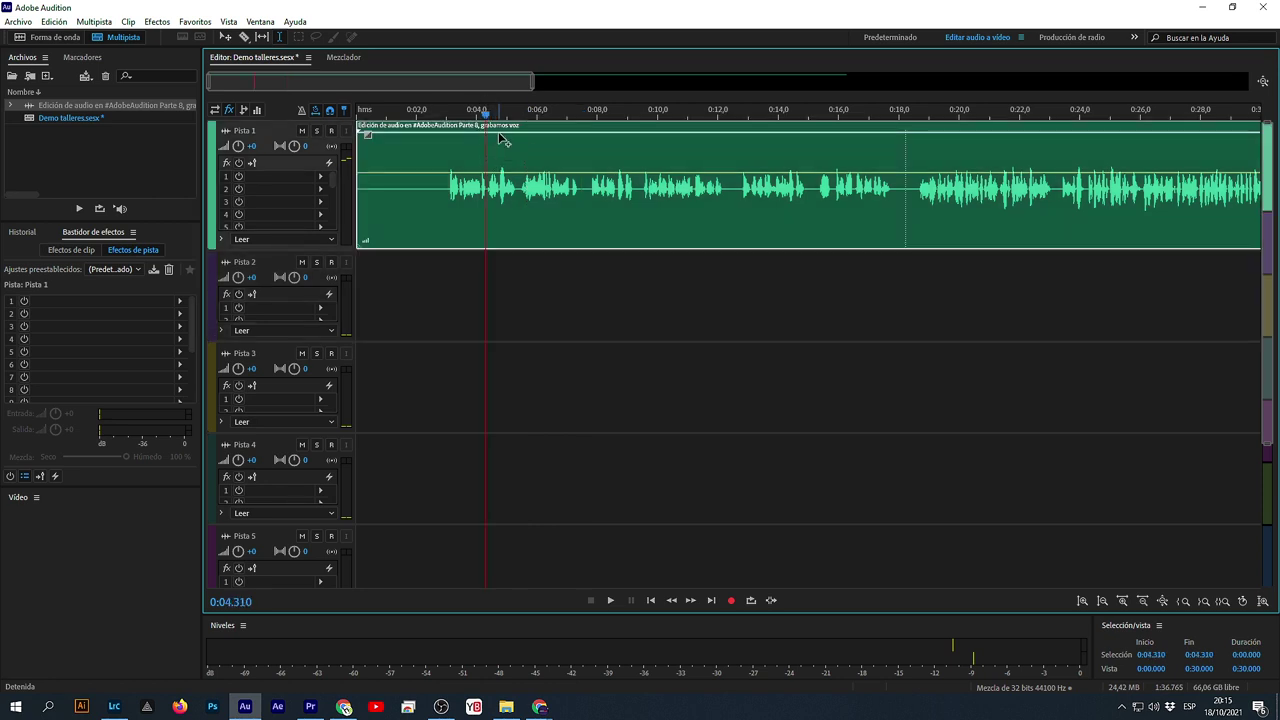
pyautogui.moveTo(499, 167); pyautogui.dragTo(499, 194)
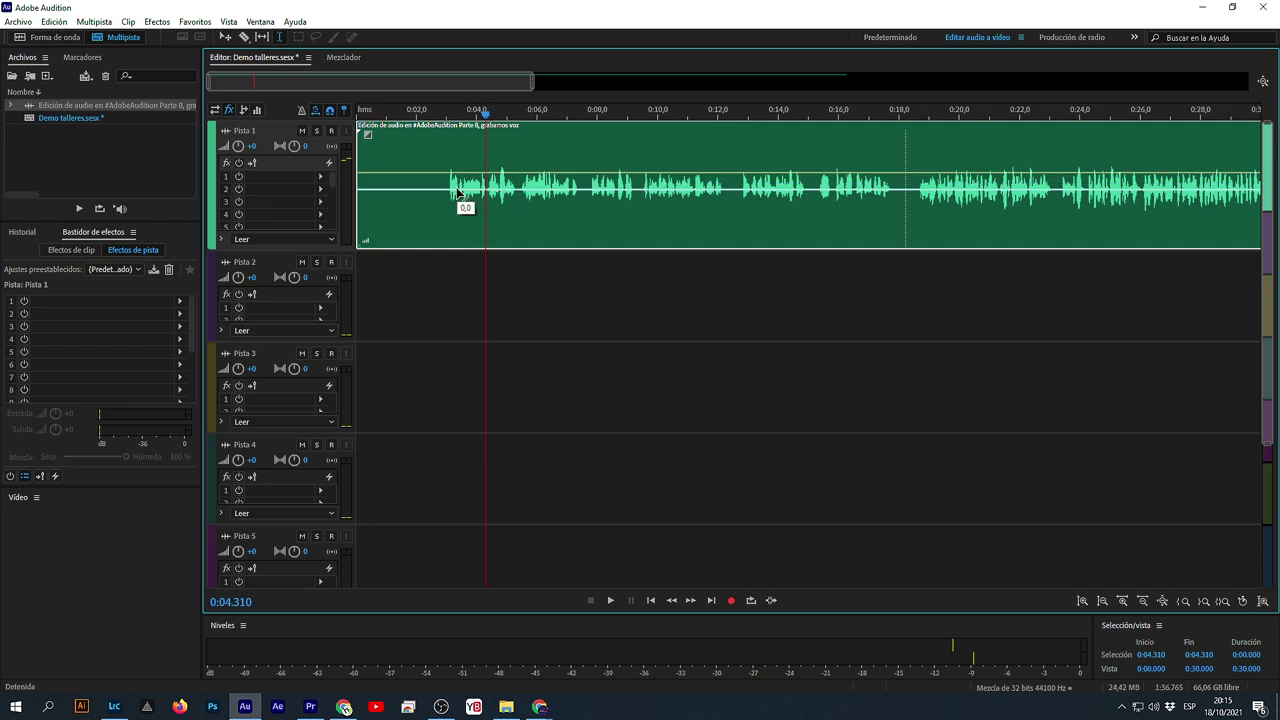
pyautogui.moveTo(460, 188)
pyautogui.mouseDown()
pyautogui.moveTo(460, 227)
pyautogui.moveTo(454, 194)
pyautogui.mouseUp()
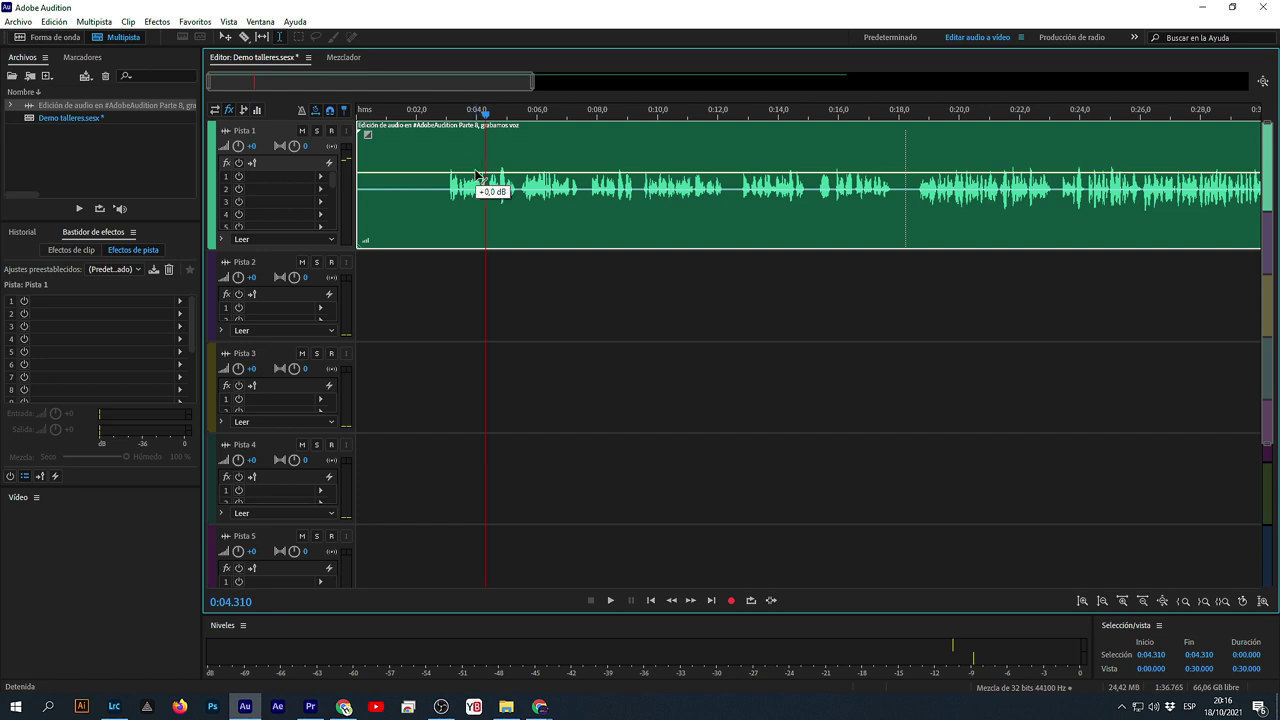
# - Keep the clip's volume envelope at +0.0 dB and add volume keyframes at about 0:01.4 and 0:02.3
pyautogui.moveTo(476, 178)
pyautogui.mouseDown()
pyautogui.moveTo(481, 138)
pyautogui.moveTo(486, 263)
pyautogui.moveTo(491, 173)
pyautogui.mouseUp()
pyautogui.click(397, 173)
pyautogui.moveTo(399, 178)
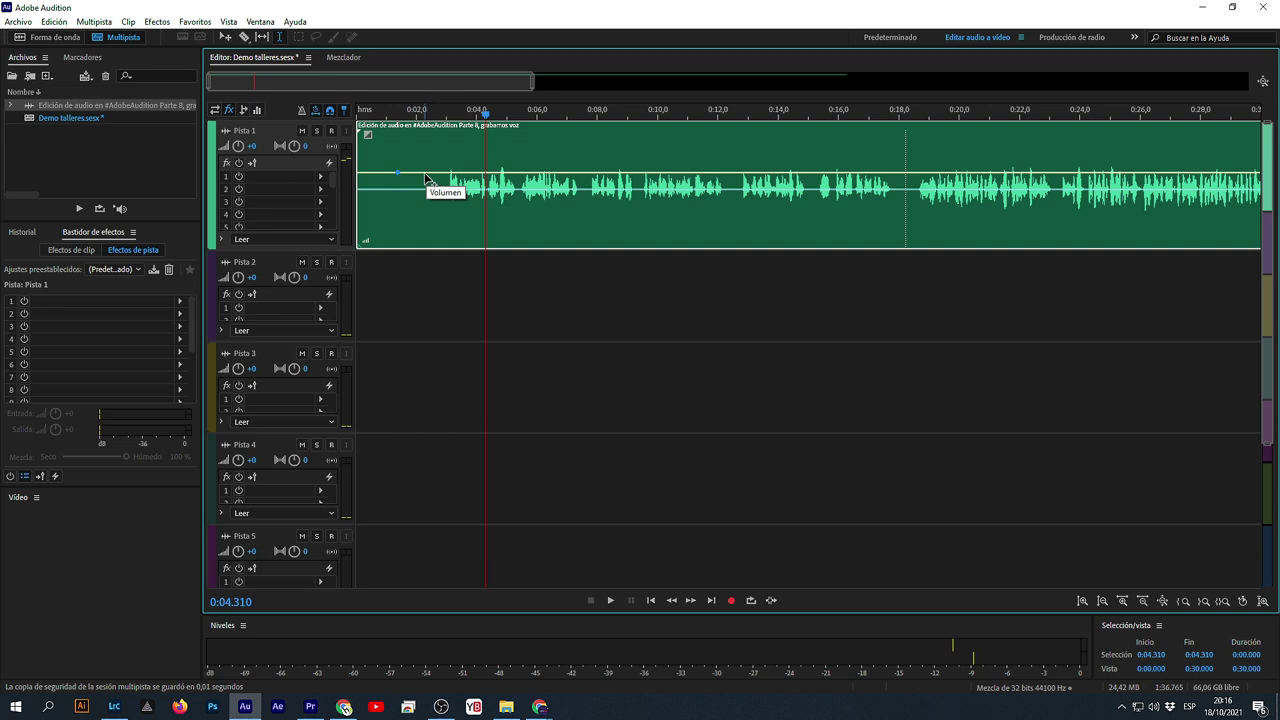
pyautogui.click(470, 306)
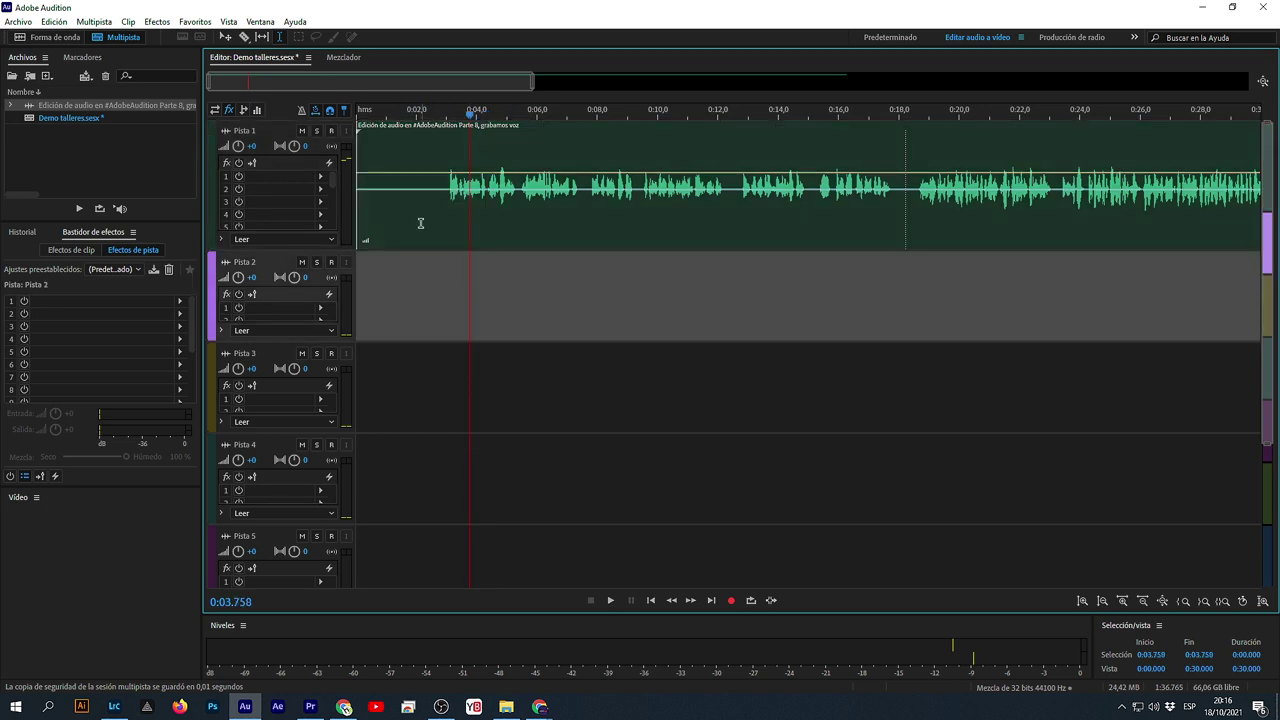
pyautogui.click(415, 199)
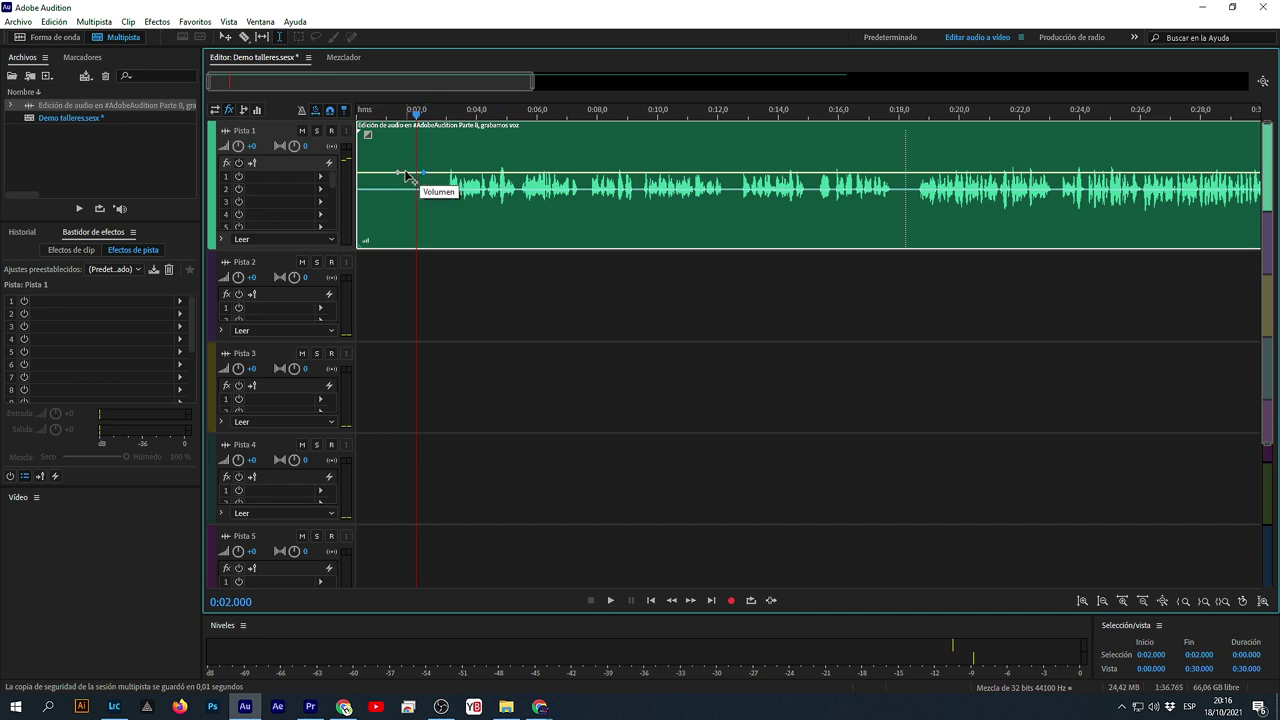
# - Try lowering the first and the second volume keyframe one after the other, undoing each change
pyautogui.moveTo(397, 177); pyautogui.dragTo(392, 240)
pyautogui.hotkey('ctrl', 'z')
pyautogui.moveTo(425, 178); pyautogui.dragTo(458, 228)
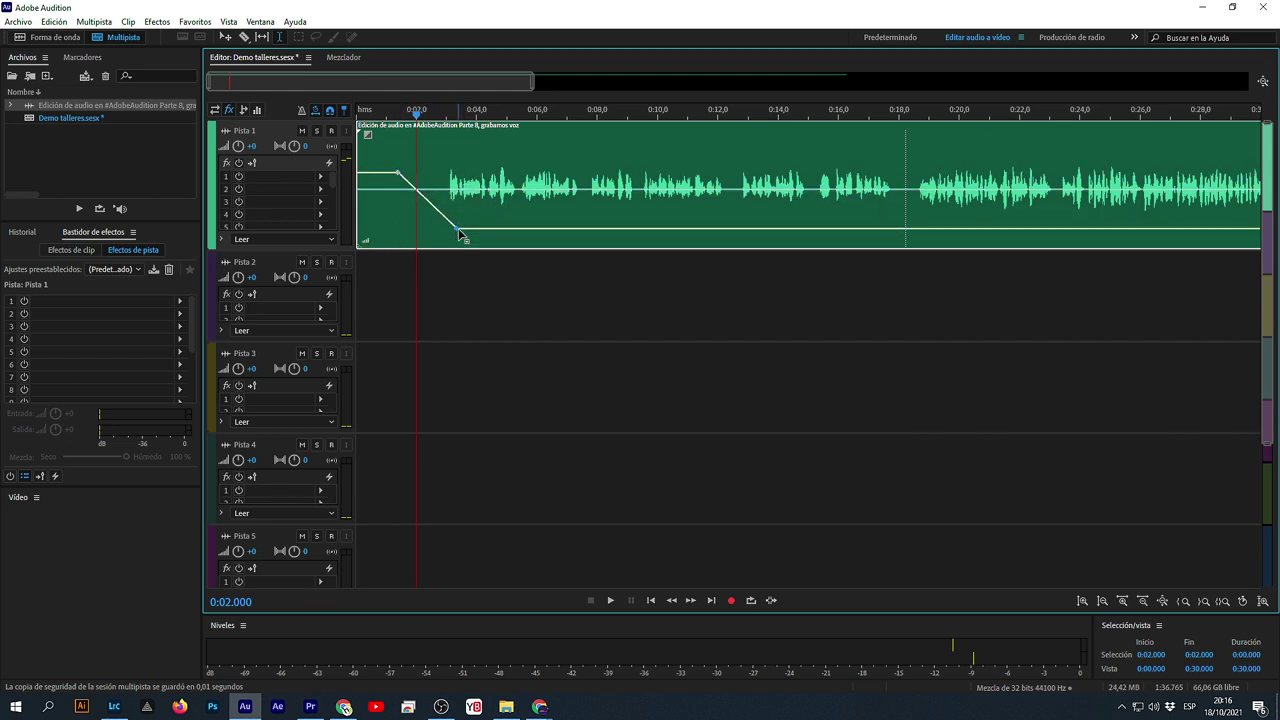
pyautogui.hotkey('ctrl', 'z')
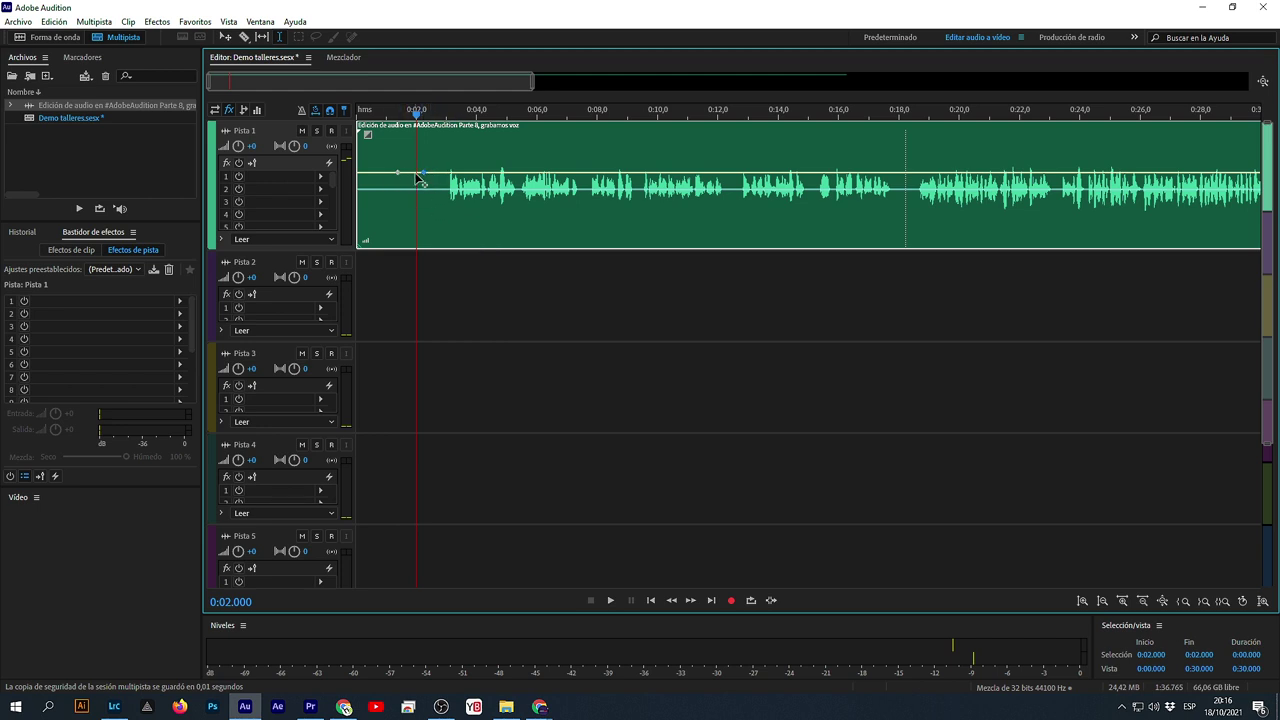
# - Set volume keyframes at about 0:04.3 and 0:07.3 on the clip and play a moment from about 0:03.2
pyautogui.click(575, 173)
pyautogui.moveTo(398, 174); pyautogui.dragTo(492, 178)
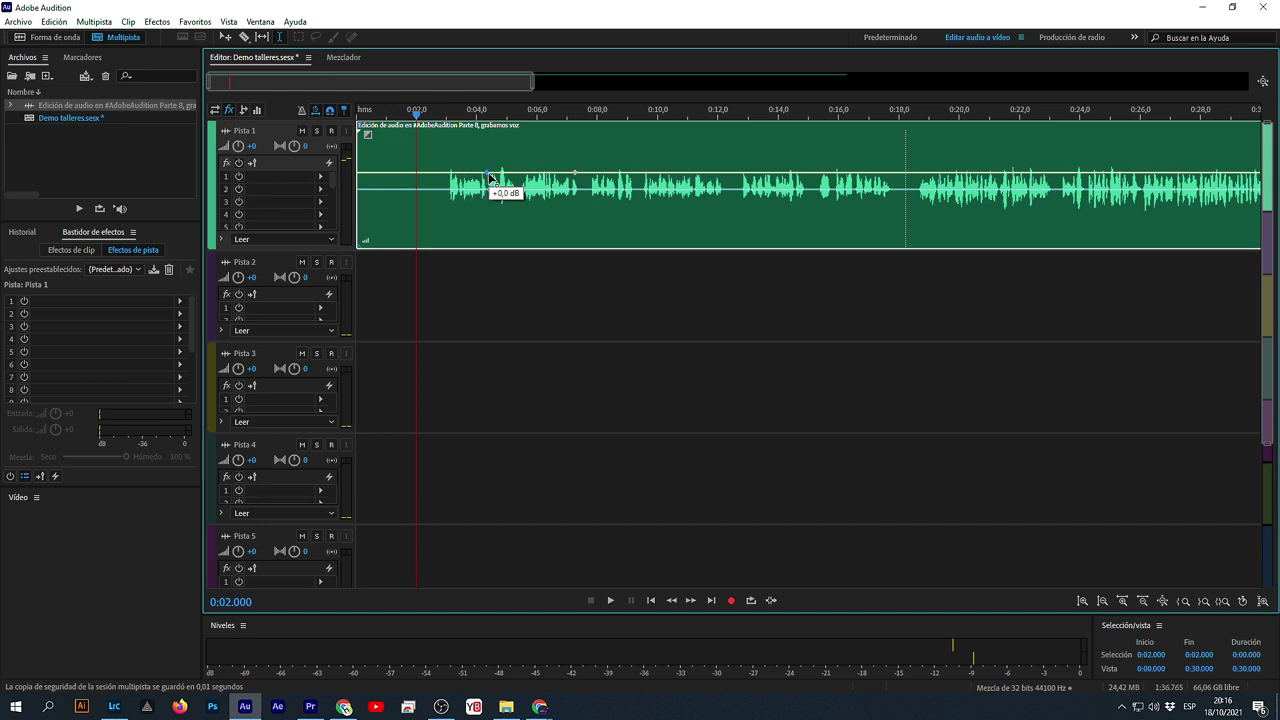
pyautogui.click(453, 226)
pyautogui.press('space')
pyautogui.press('space')
# - Pull the second volume keyframe to the minimum at about 0:06.5, preview the fade-out from 0:03.781, and undo it
pyautogui.moveTo(577, 177); pyautogui.dragTo(550, 249)
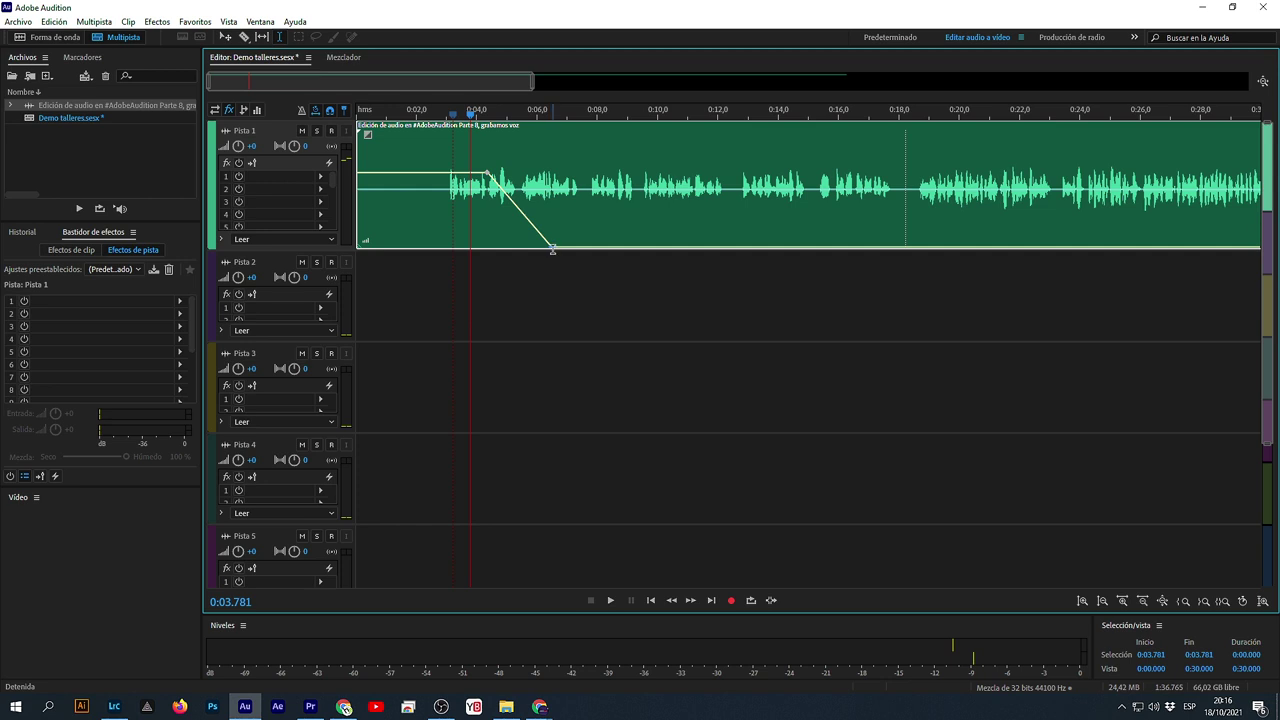
pyautogui.press('space')
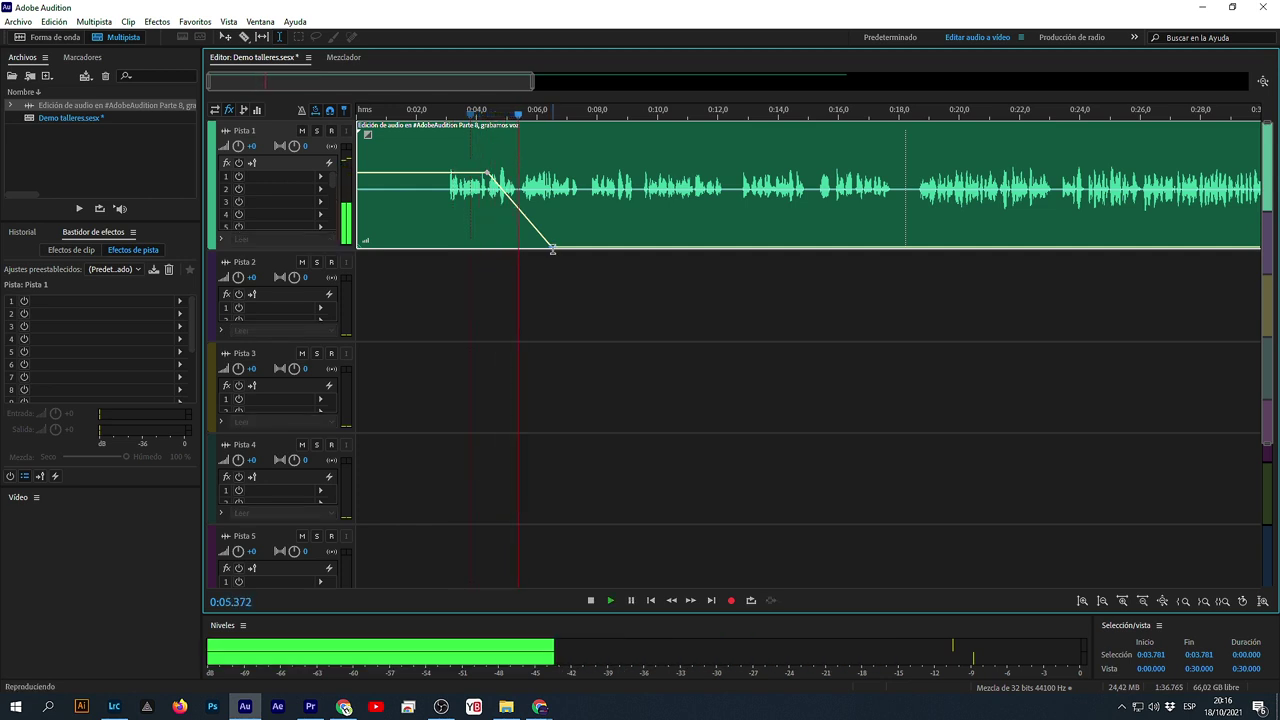
pyautogui.press('space')
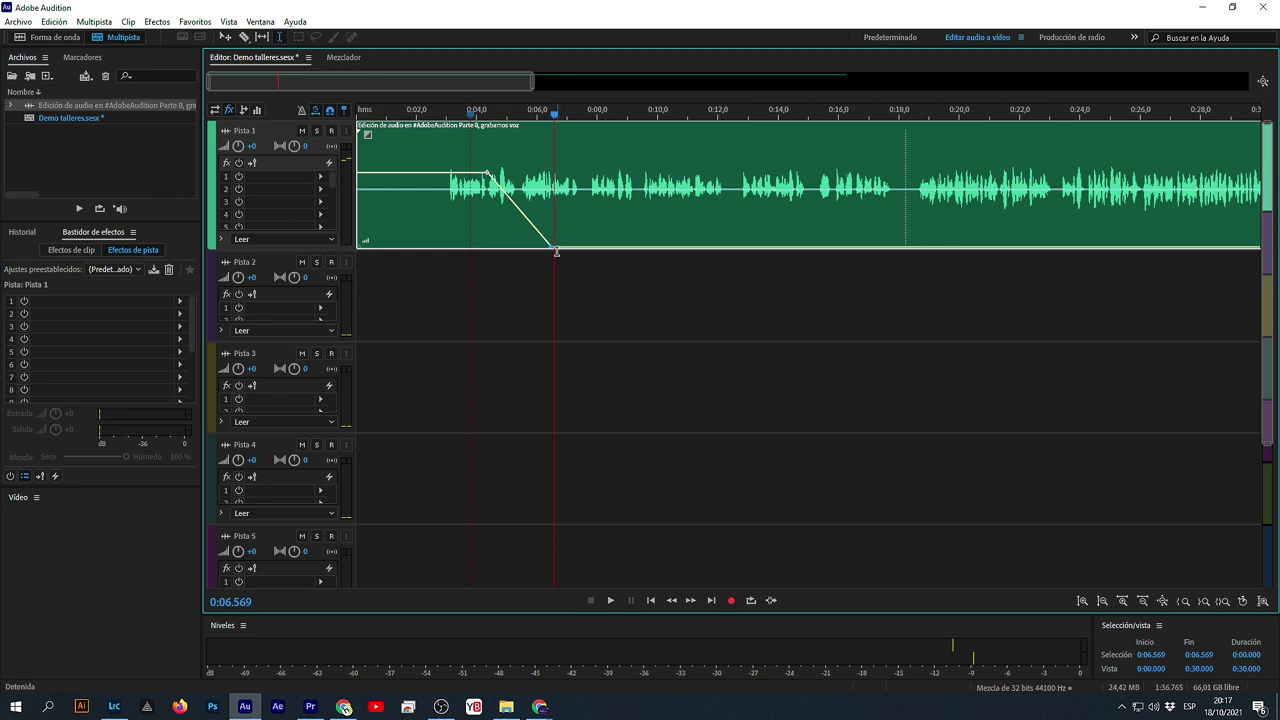
pyautogui.hotkey('ctrl', 'z')
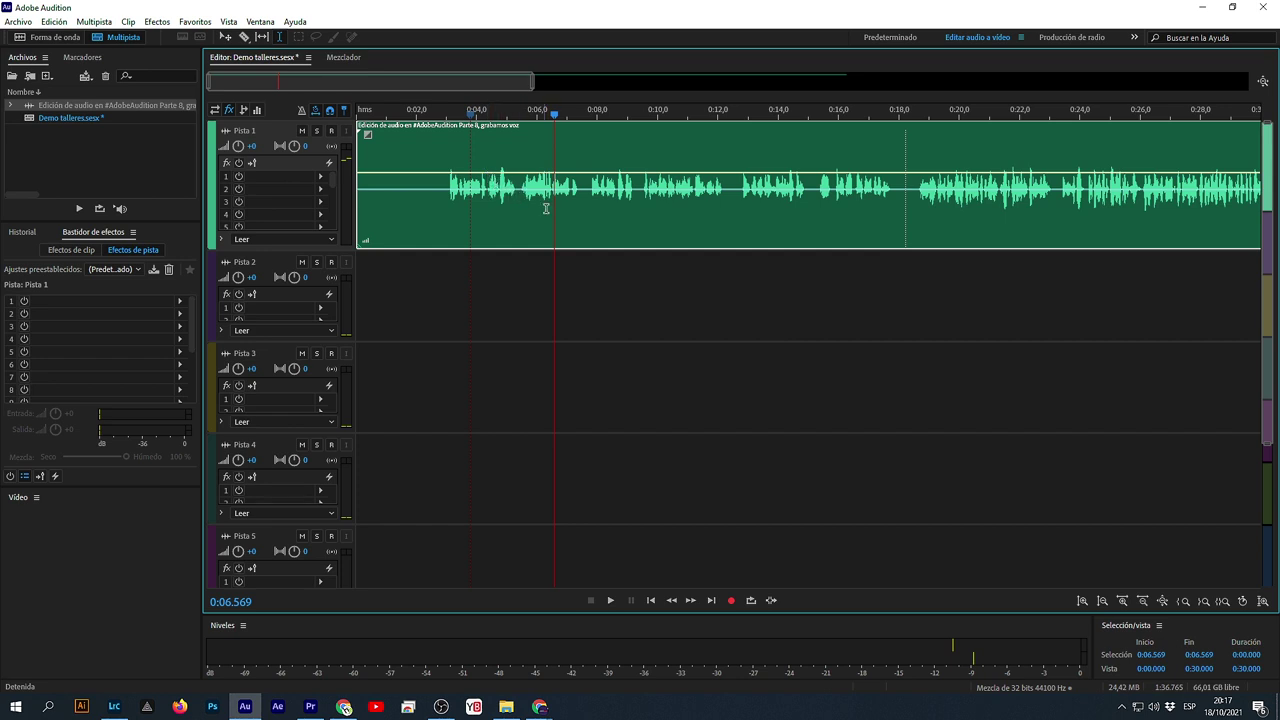
# - Remove the passage from 0:30.705 to 0:31.258 from the Pista 1 clip and move the following piece to about 0:57
pyautogui.scroll(-3, 570, 108)
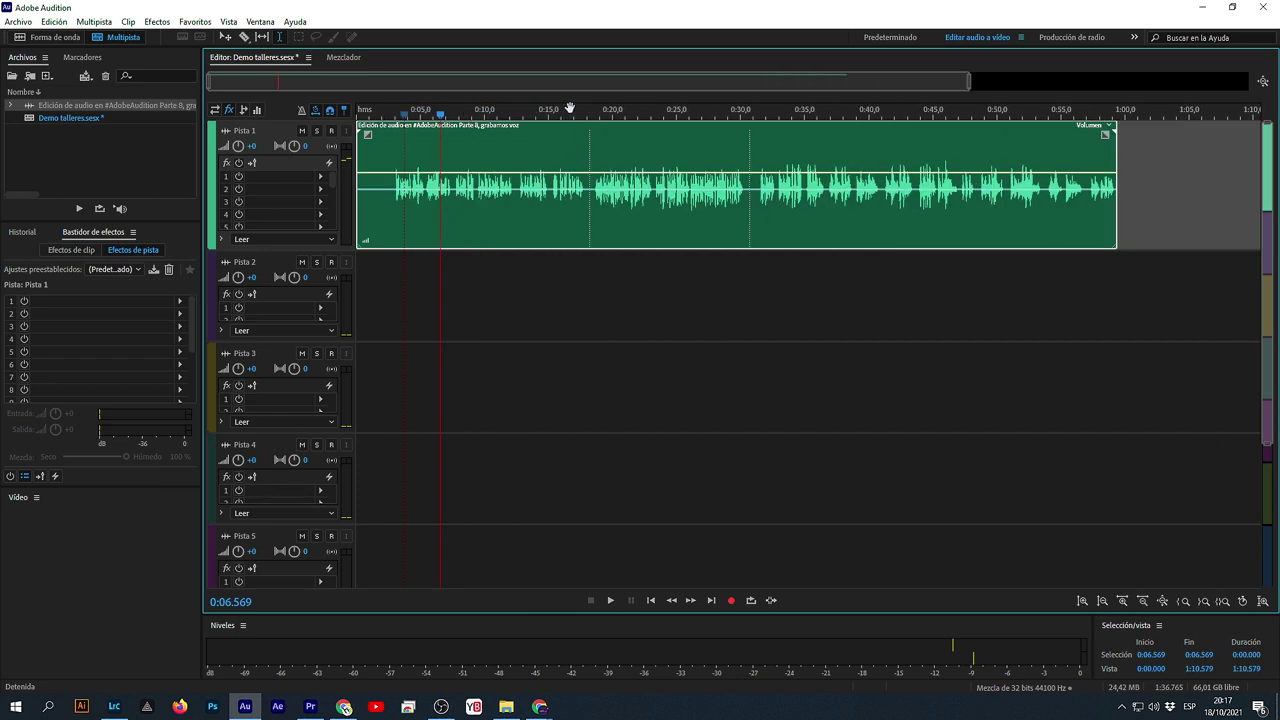
pyautogui.click(745, 205)
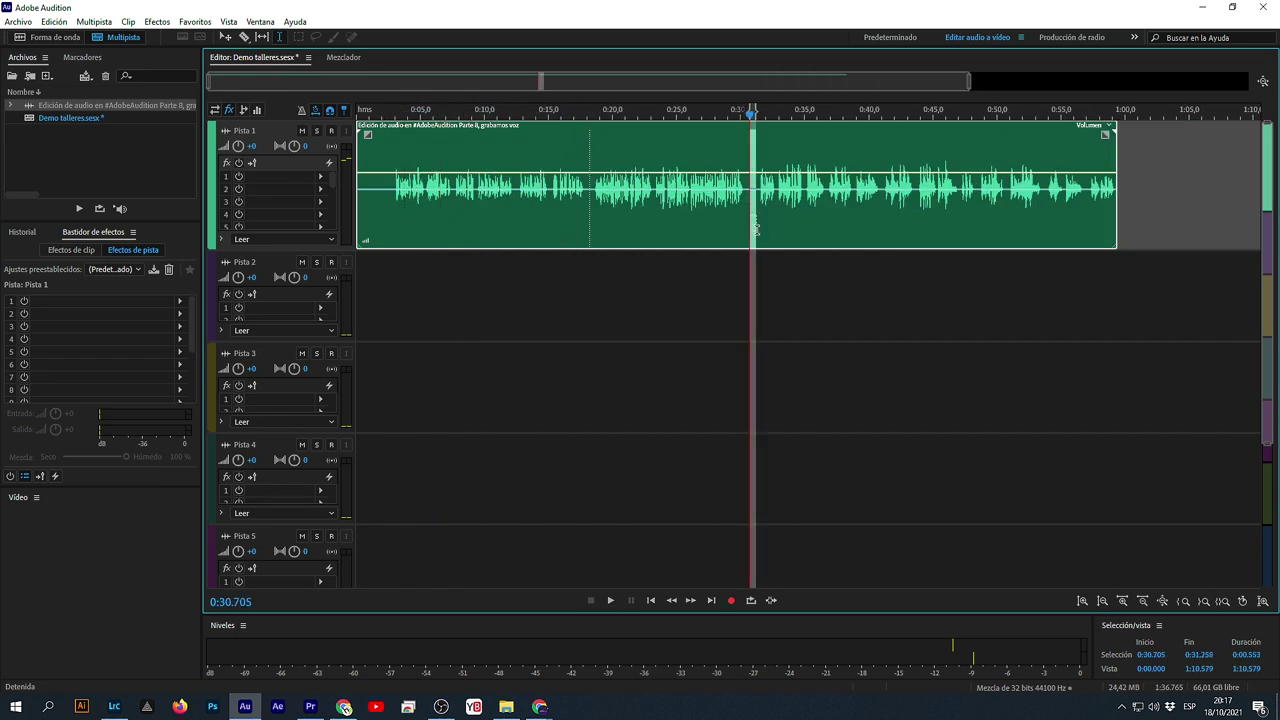
pyautogui.hotkey('ctrl', 'k')
pyautogui.click(734, 294)
pyautogui.moveTo(777, 137); pyautogui.dragTo(1102, 137)
pyautogui.moveTo(948, 84); pyautogui.dragTo(1248, 84)
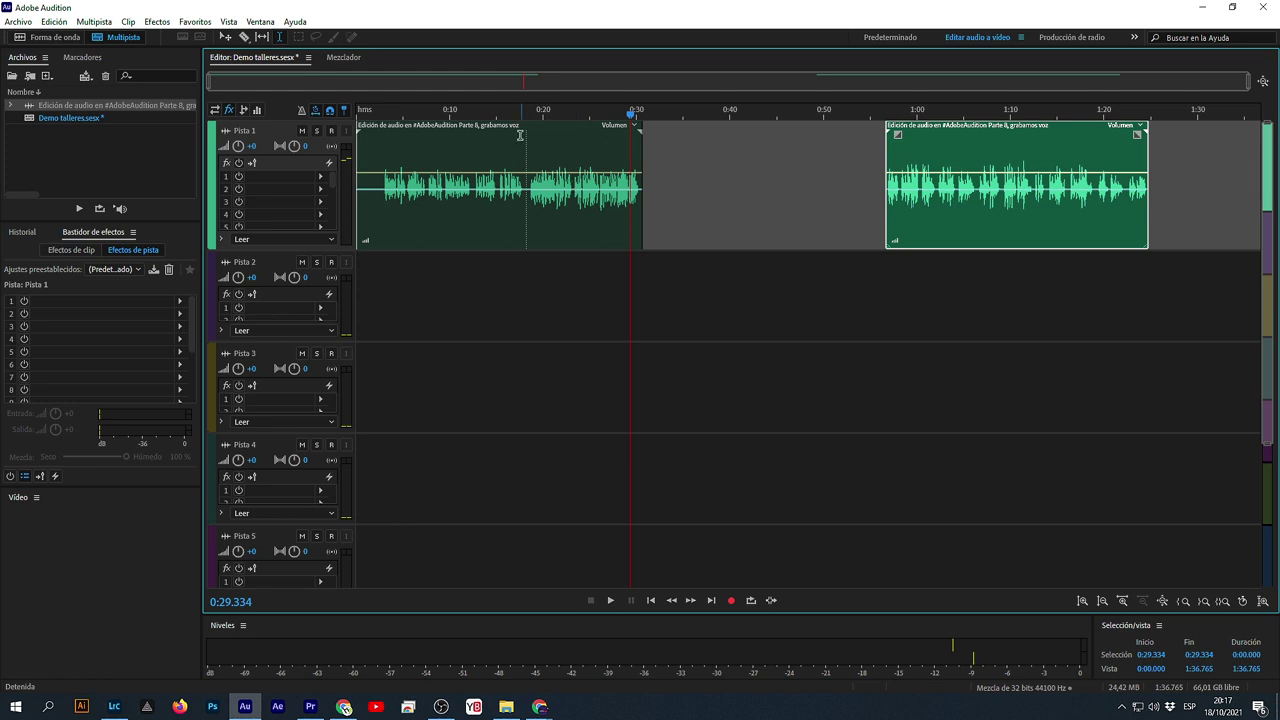
# - Delete the silent passage from 0:18.000 to 0:18.704 in the first Pista 1 clip
pyautogui.scroll(3, 520, 111)
pyautogui.moveTo(535, 150); pyautogui.dragTo(553, 238)
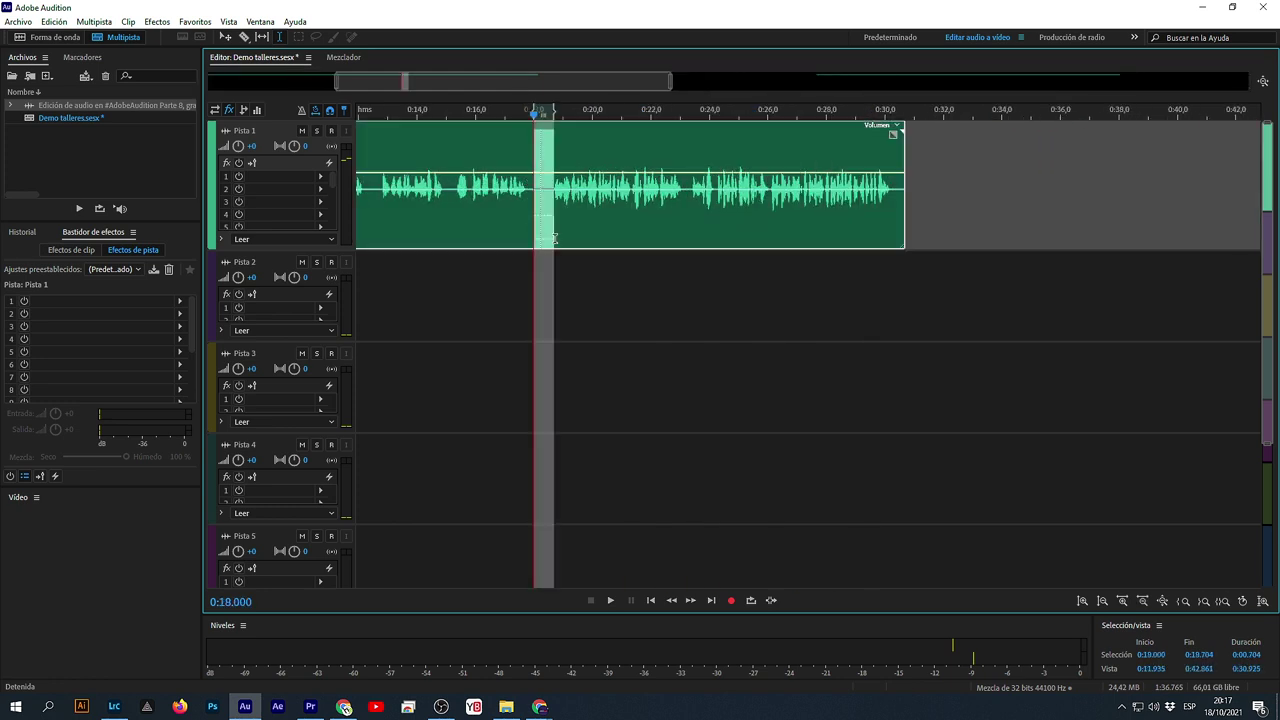
pyautogui.press('Delete')
pyautogui.click(503, 280)
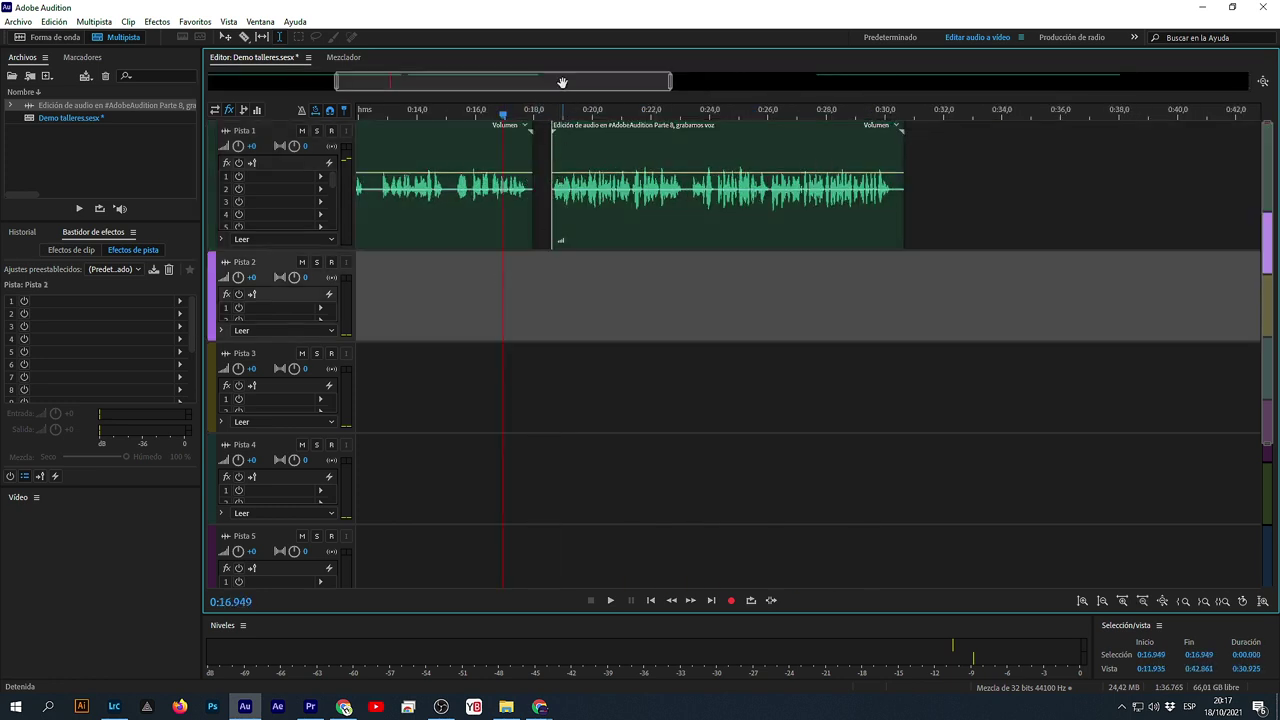
# - Move the second Pista 1 clip to start at about 0:23.3 and select the first clip
pyautogui.scroll(-3, 555, 84)
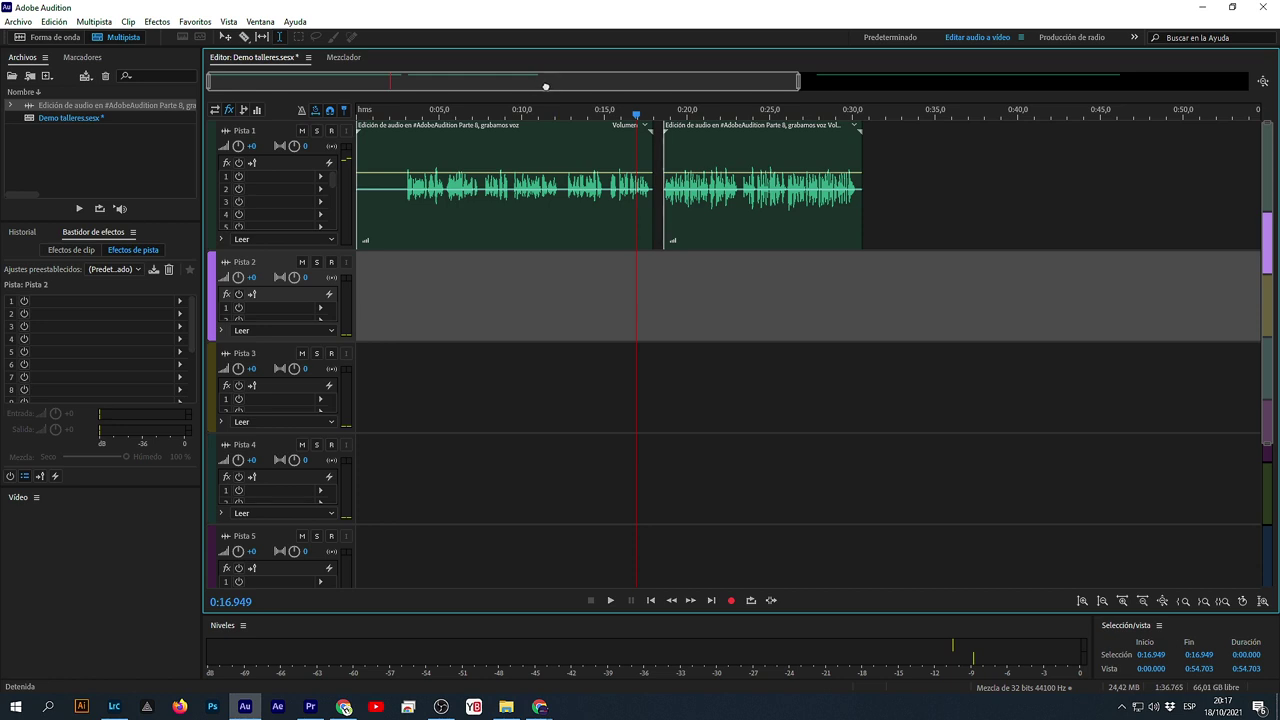
pyautogui.moveTo(688, 128); pyautogui.dragTo(766, 130)
pyautogui.click(500, 148)
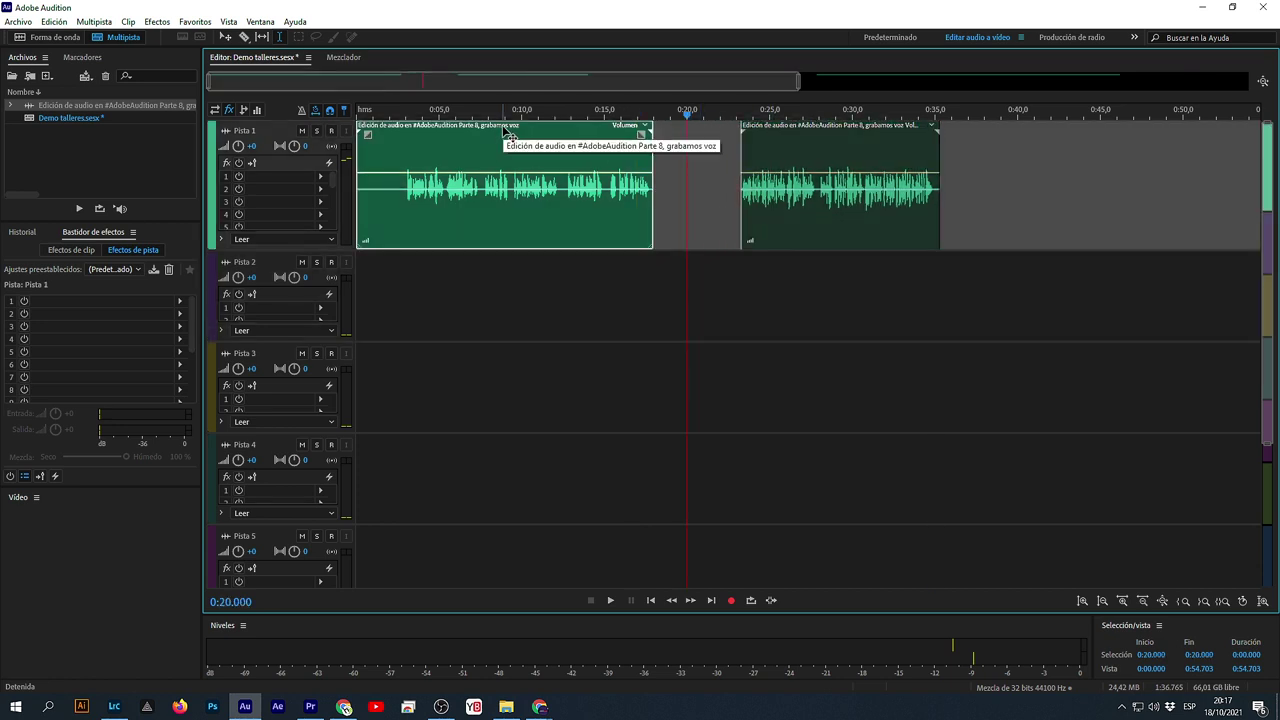
# - Copy the first Pista 1 clip onto Pista 2 at the same start time and delete the copy, two times over
pyautogui.click(414, 130)
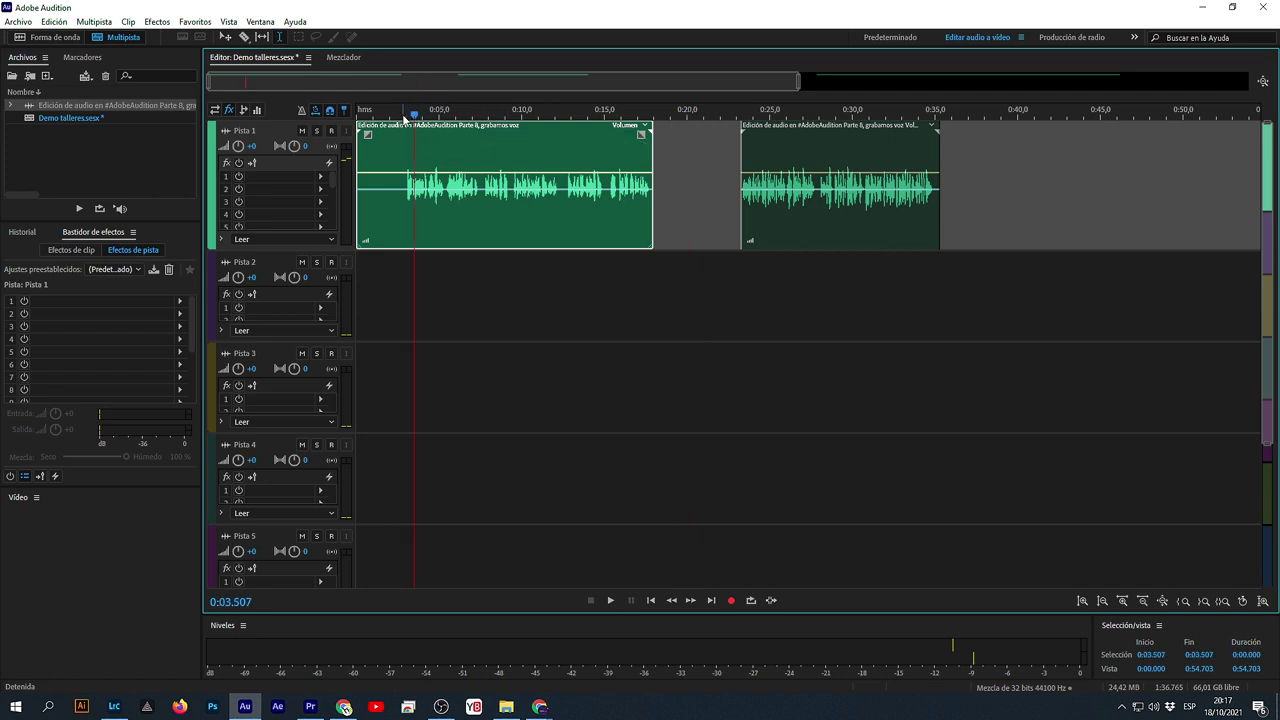
pyautogui.moveTo(414, 130); pyautogui.dragTo(411, 273)
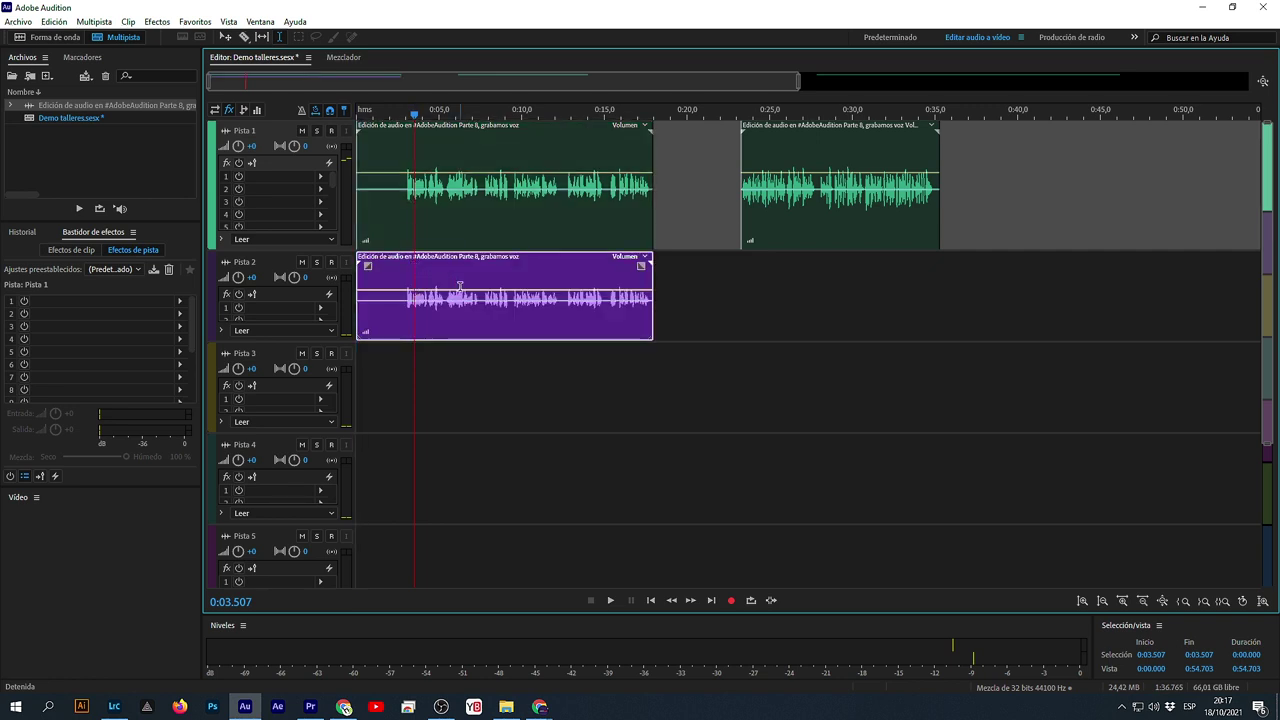
pyautogui.press('Delete')
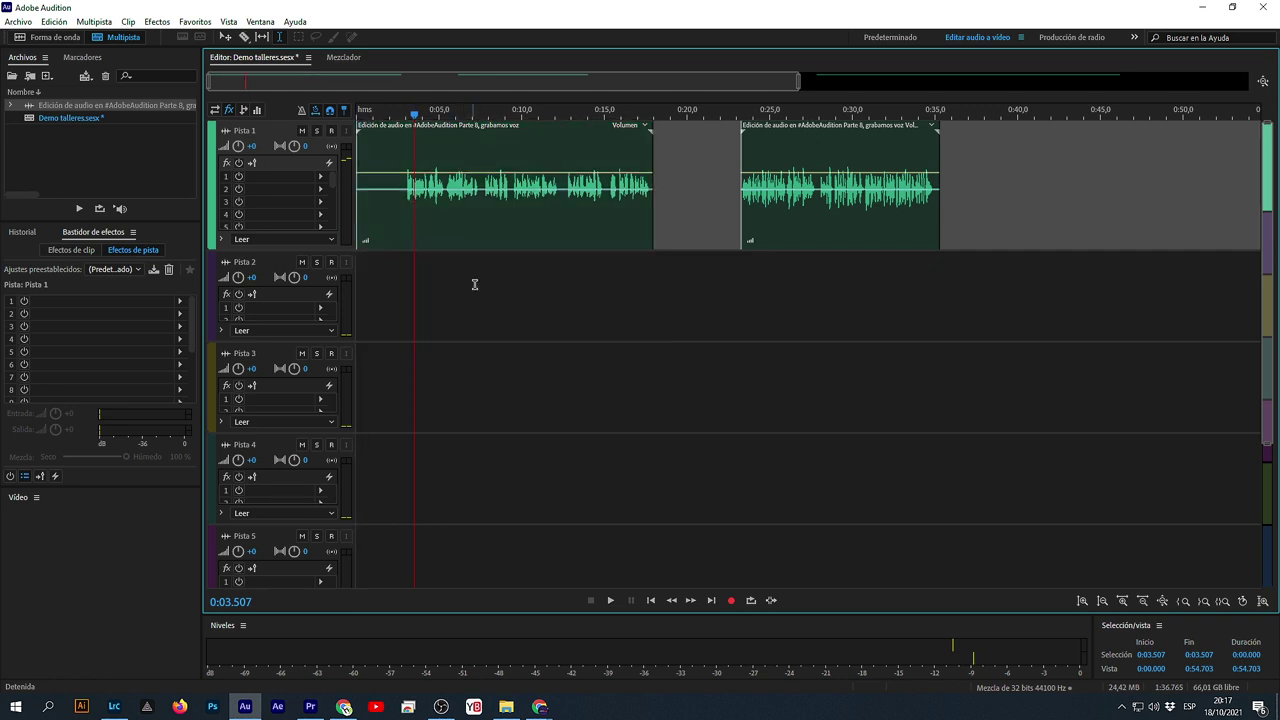
pyautogui.click(461, 150)
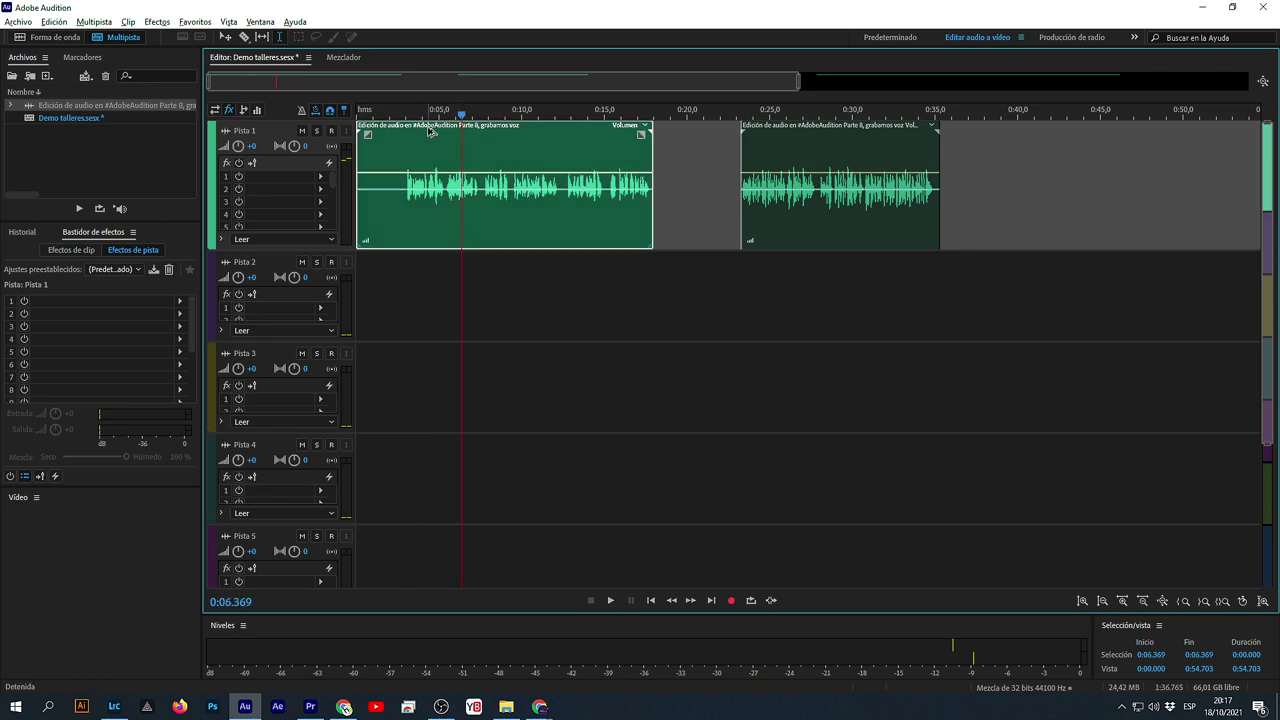
pyautogui.moveTo(431, 133); pyautogui.dragTo(435, 318)
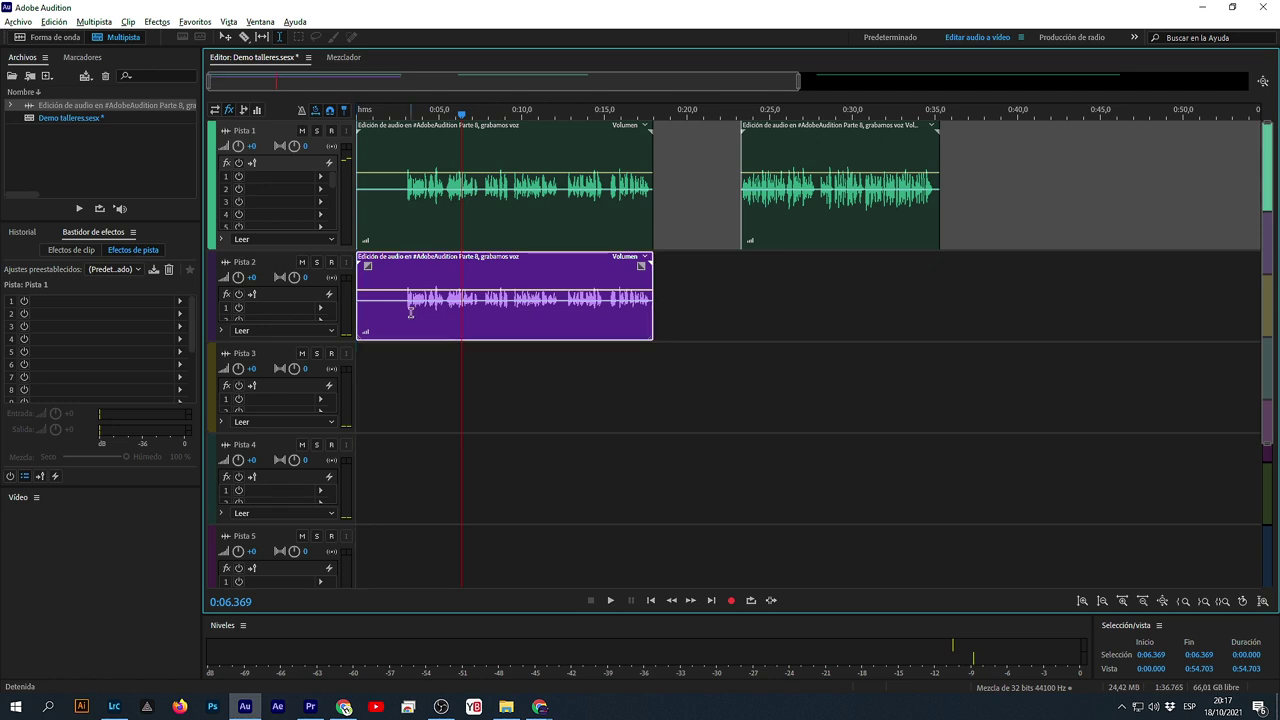
pyautogui.click(410, 398)
pyautogui.click(433, 310)
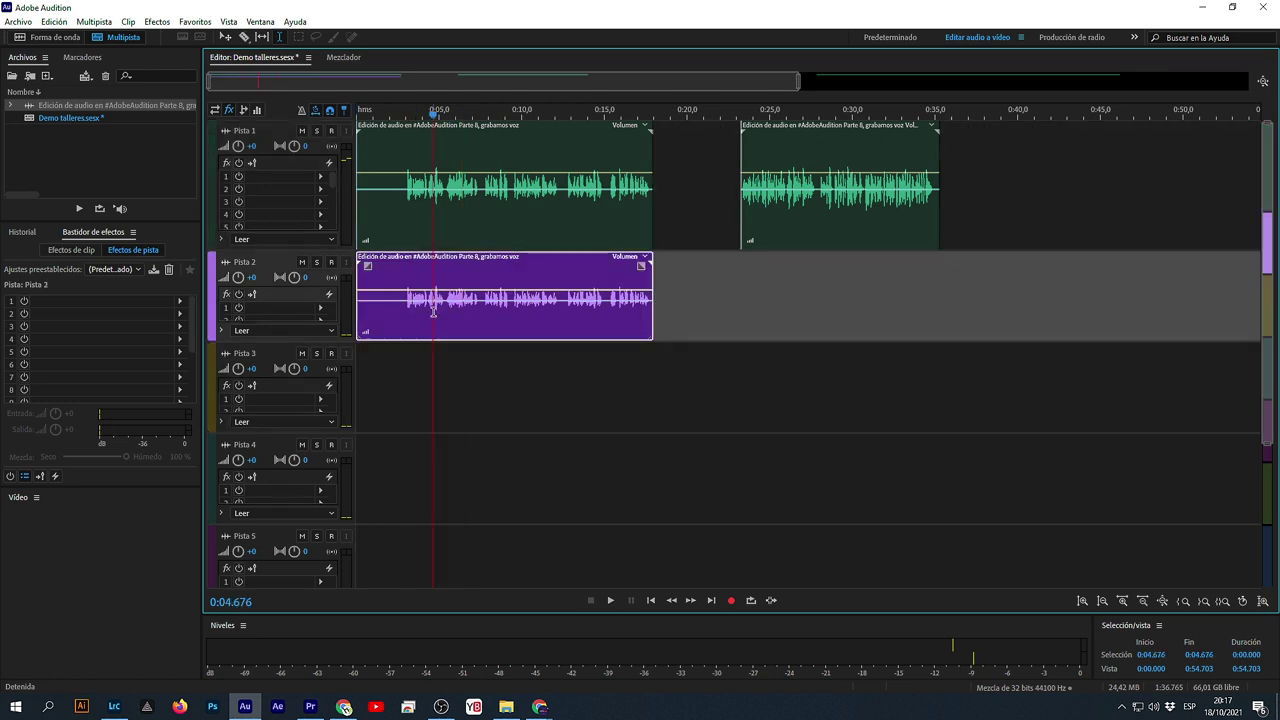
pyautogui.press('Delete')
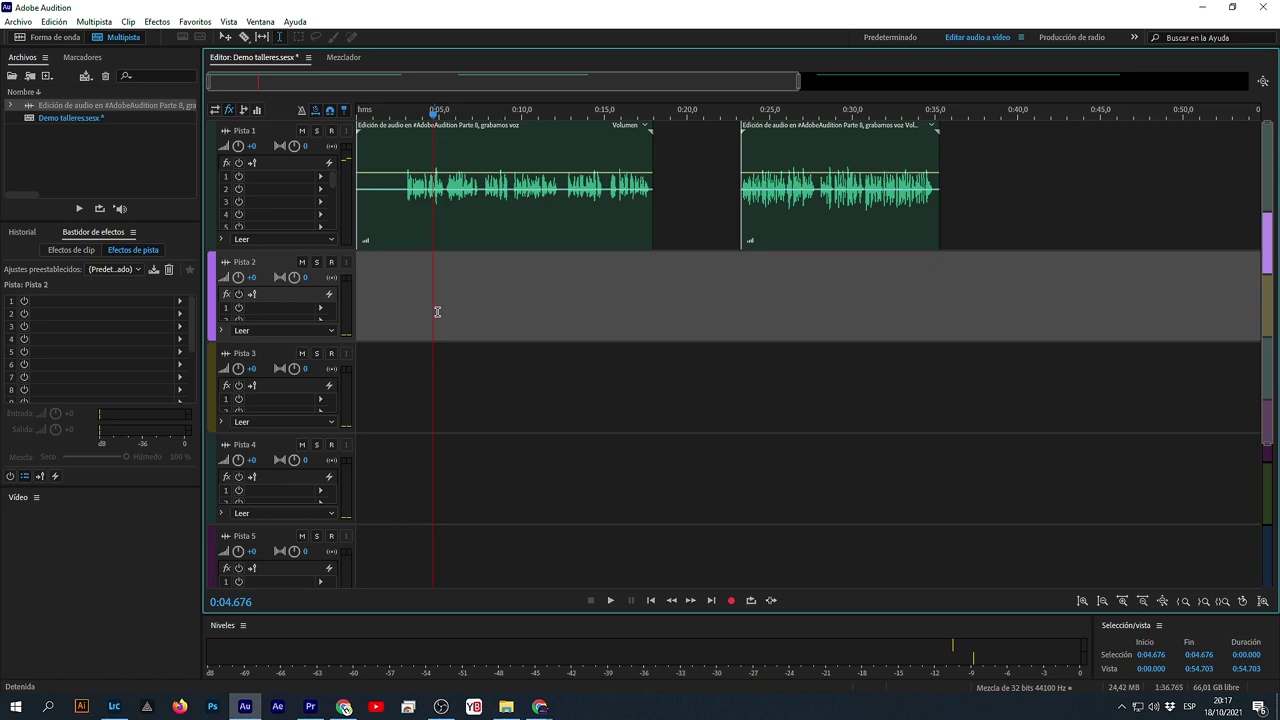
# - Copy the first Pista 1 clip within its own track to start at 0:05.000 and delete the overlapping copy
pyautogui.click(435, 212)
pyautogui.moveTo(435, 212); pyautogui.dragTo(521, 246)
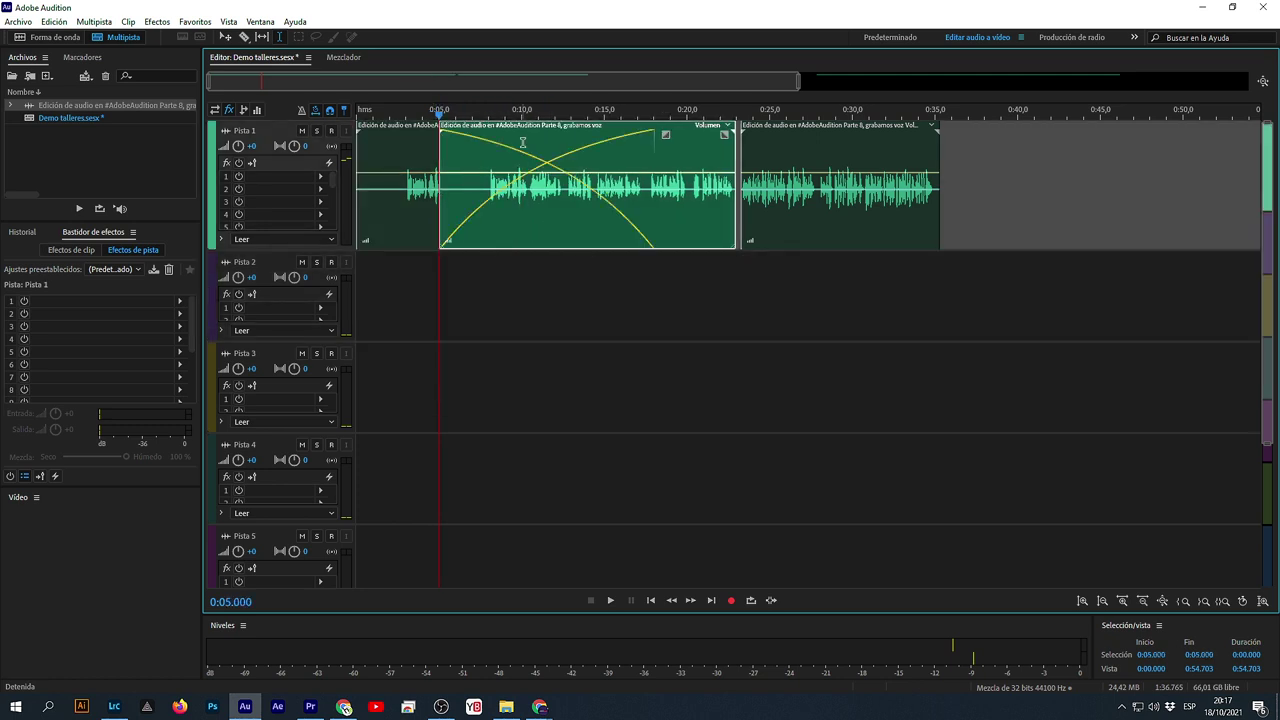
pyautogui.moveTo(513, 132); pyautogui.dragTo(522, 157)
pyautogui.press('Delete')
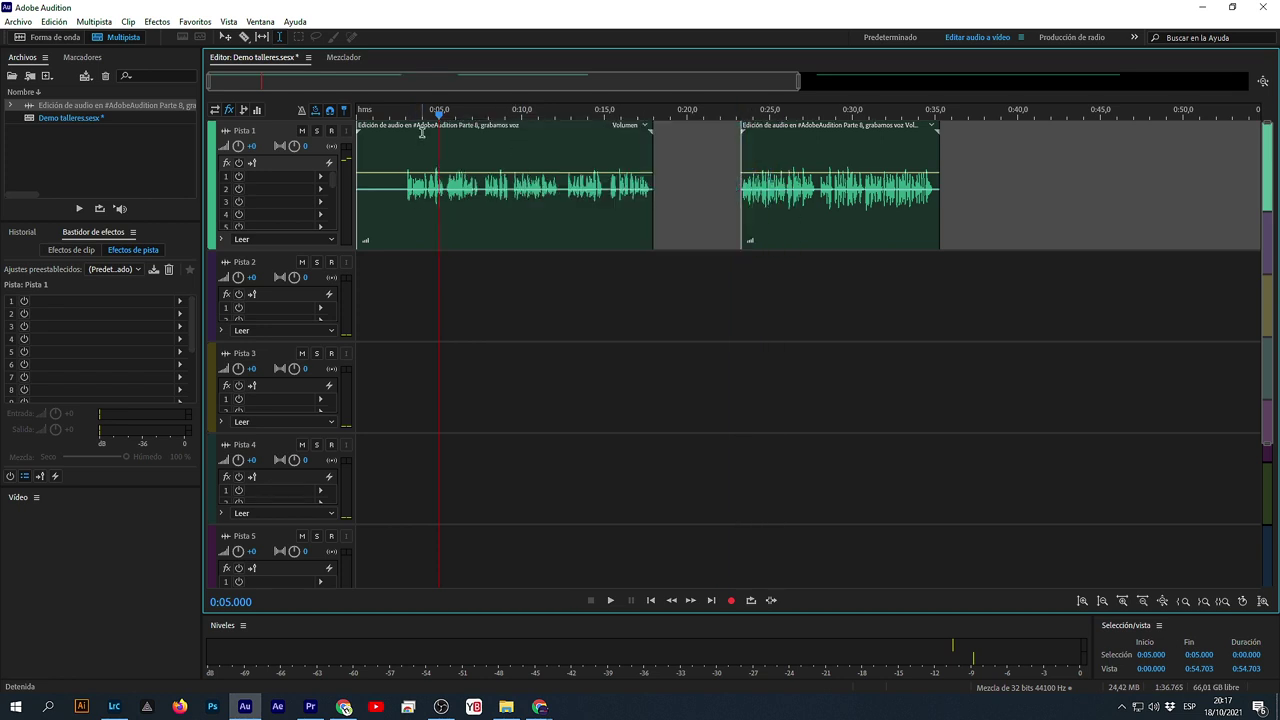
# - Duplicate the first Pista 1 clip onto Pista 2 at the same start time and compare both waveforms around 0:03
pyautogui.click(421, 136)
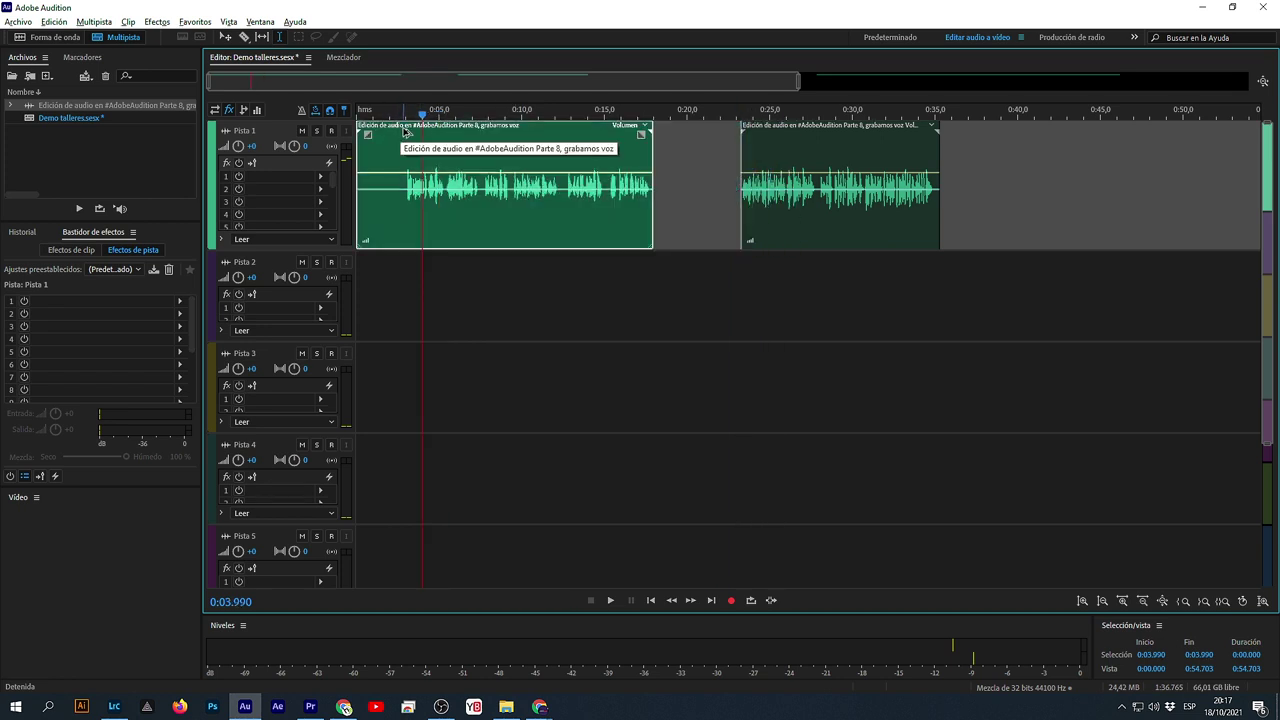
pyautogui.moveTo(405, 132); pyautogui.dragTo(398, 282)
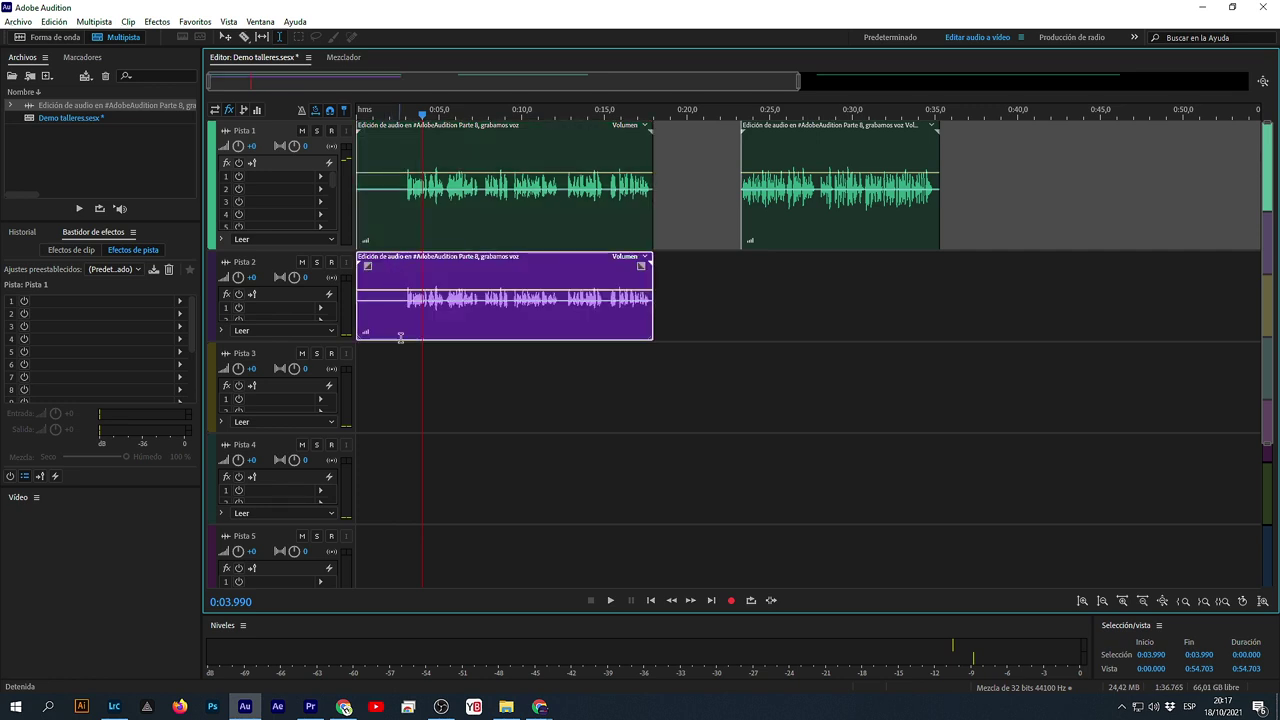
pyautogui.click(403, 378)
pyautogui.scroll(10, 403, 109)
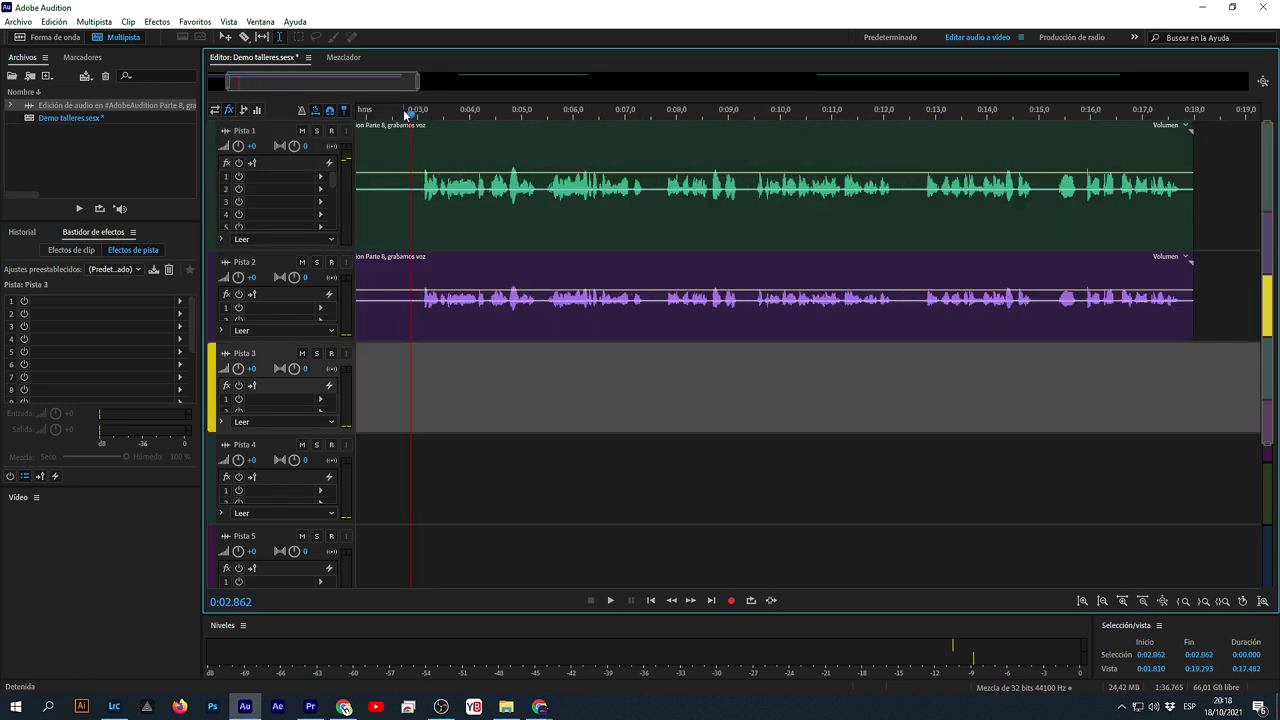
pyautogui.scroll(15, 617, 110)
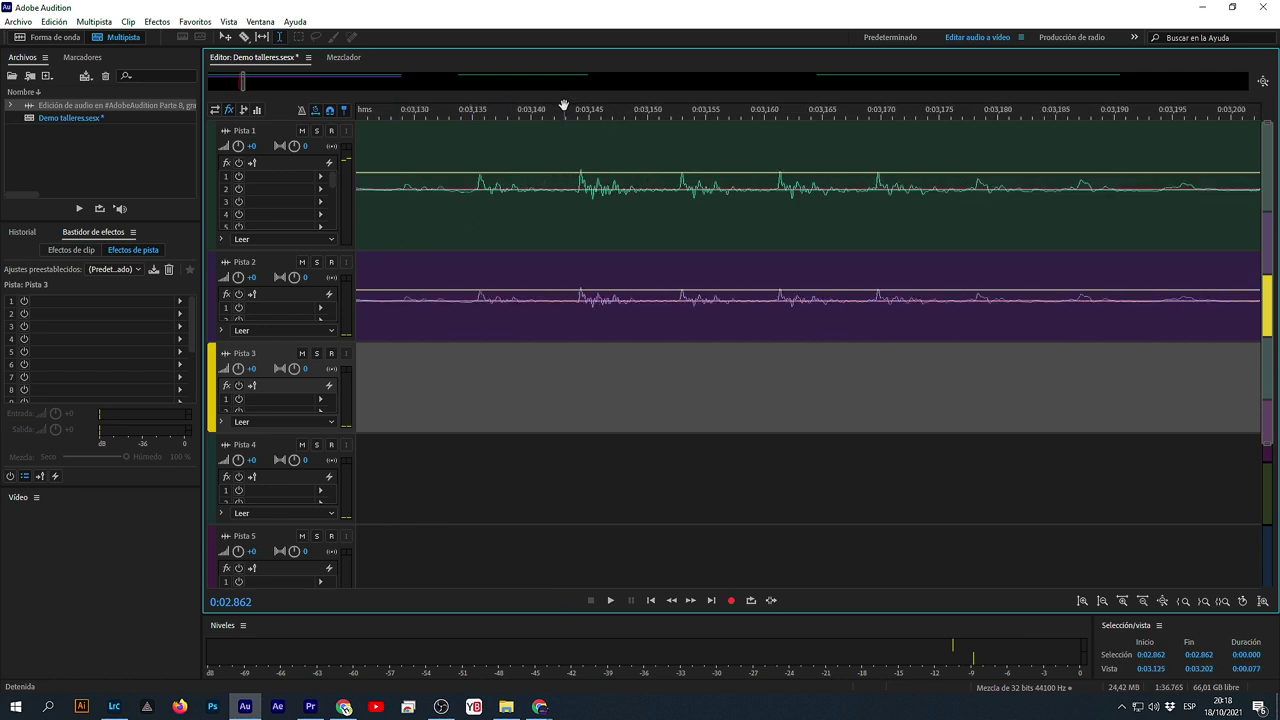
pyautogui.scroll(-15, 559, 109)
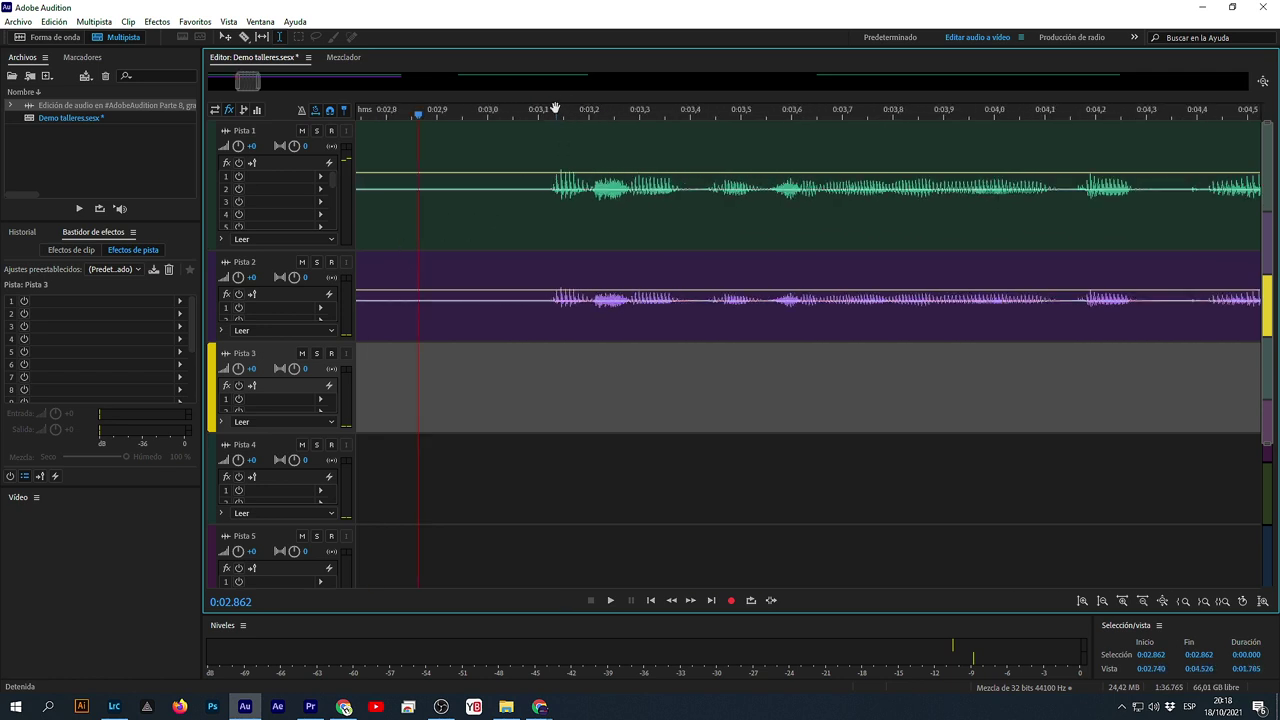
pyautogui.scroll(-10, 550, 110)
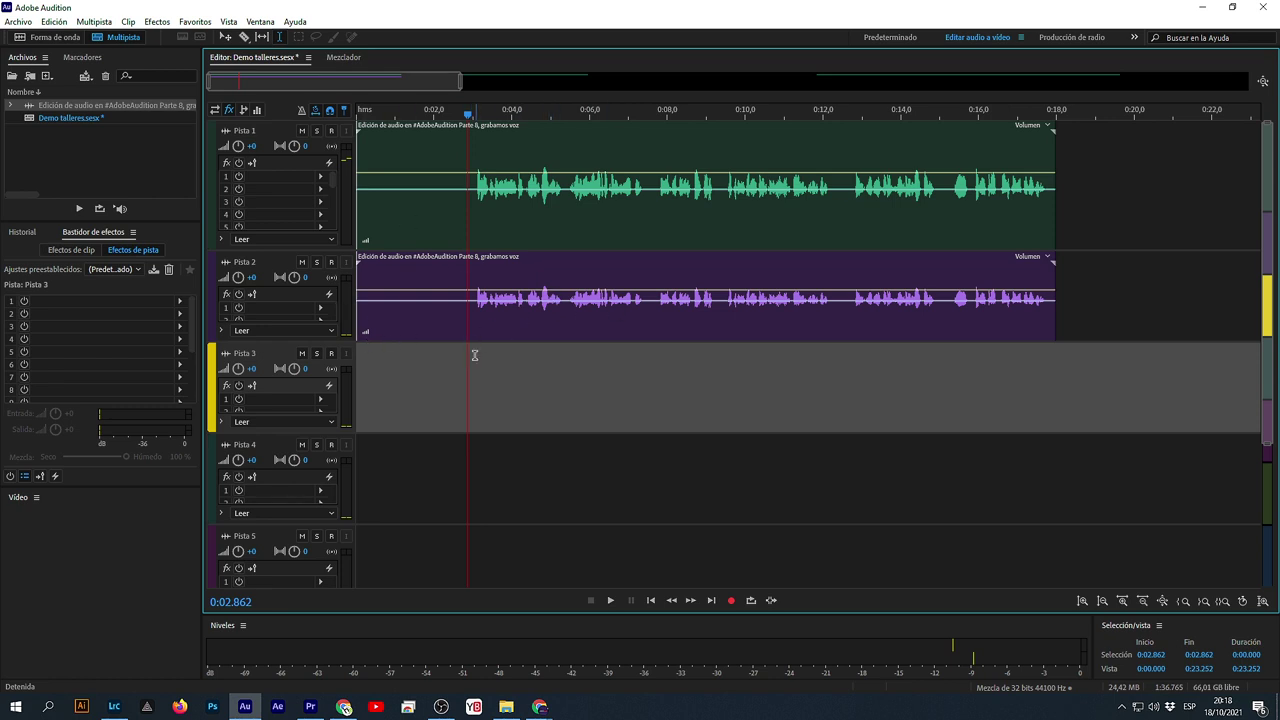
# - Play the session from 0:02.862 while muting and unmuting Pista 2 to compare the single and doubled voice
pyautogui.click(302, 262)
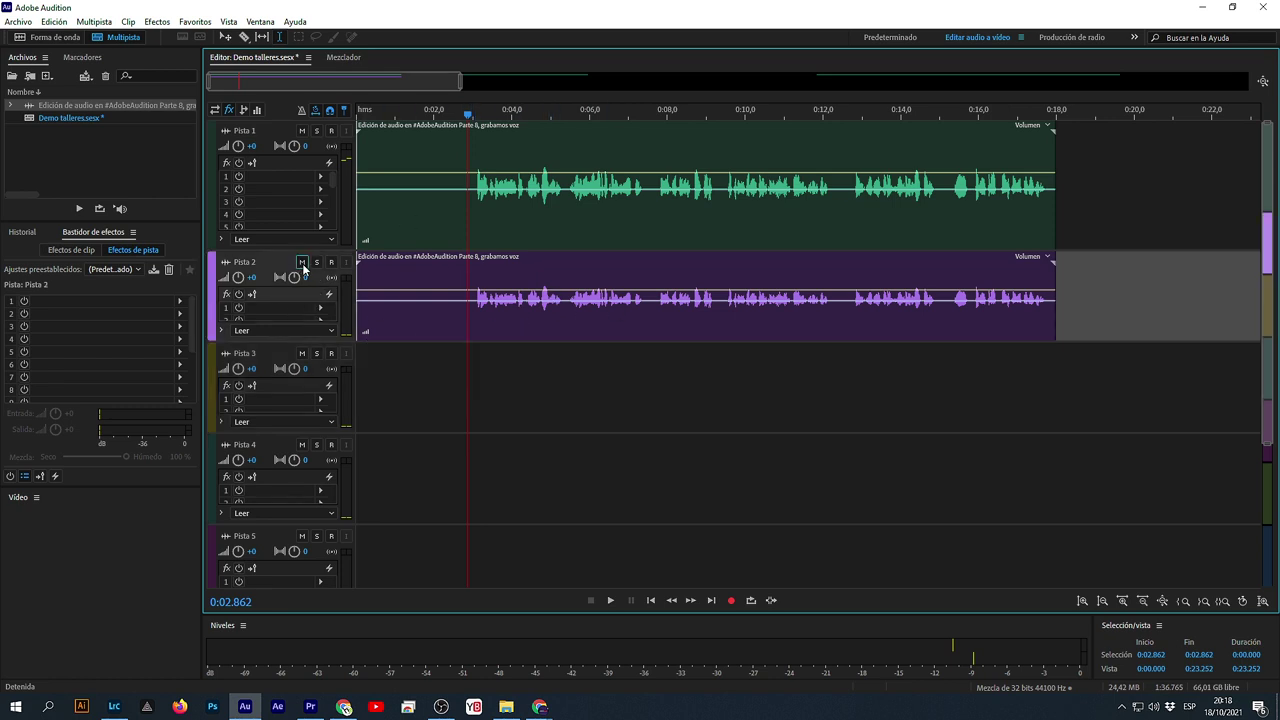
pyautogui.press('space')
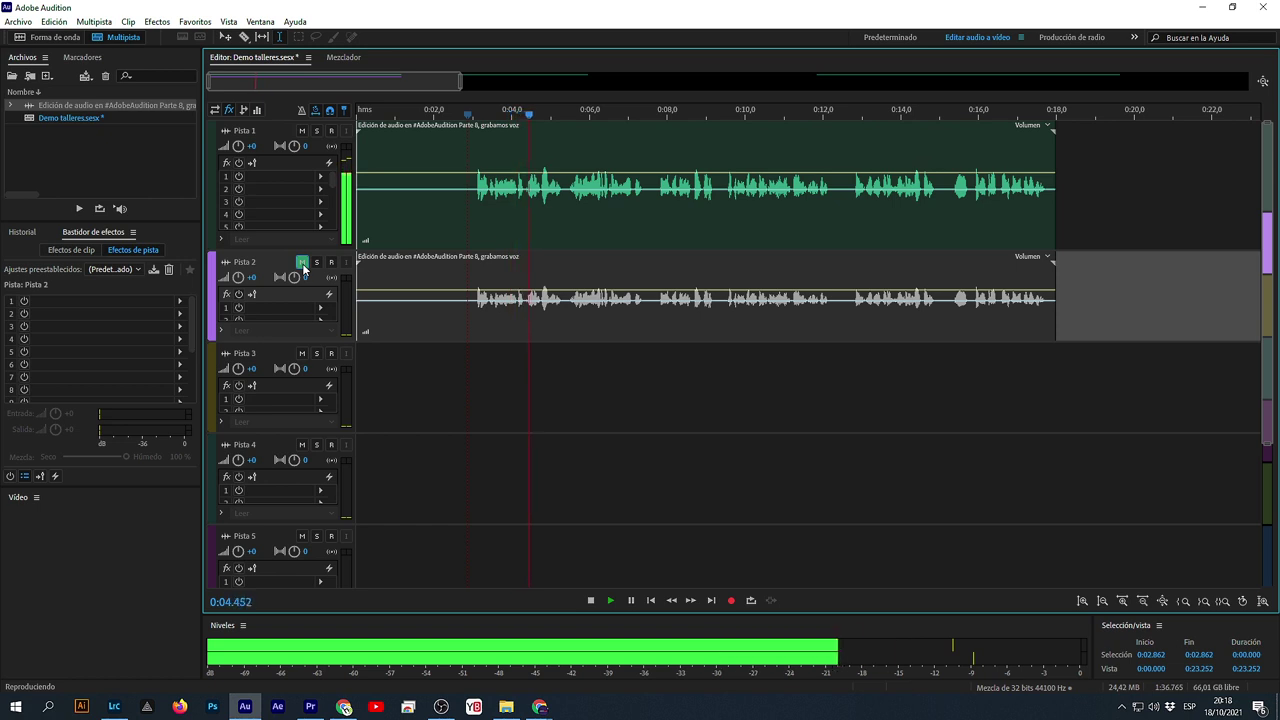
pyautogui.click(302, 263)
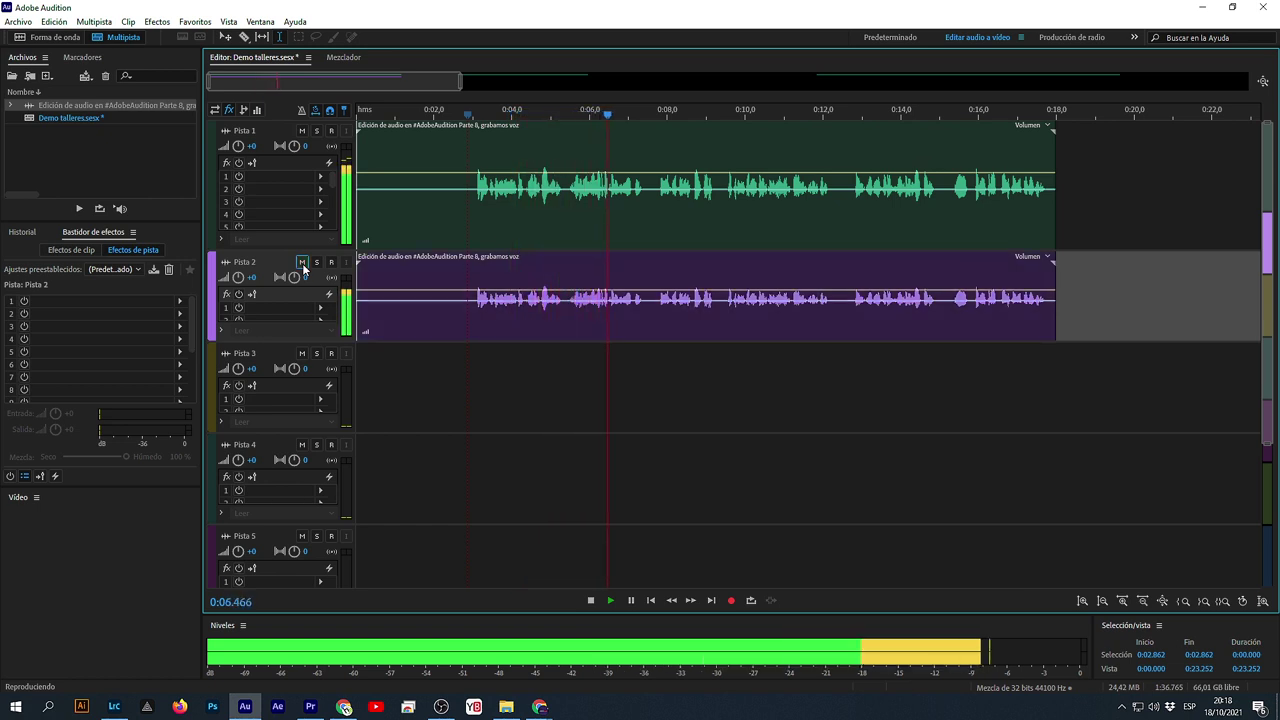
pyautogui.click(302, 263)
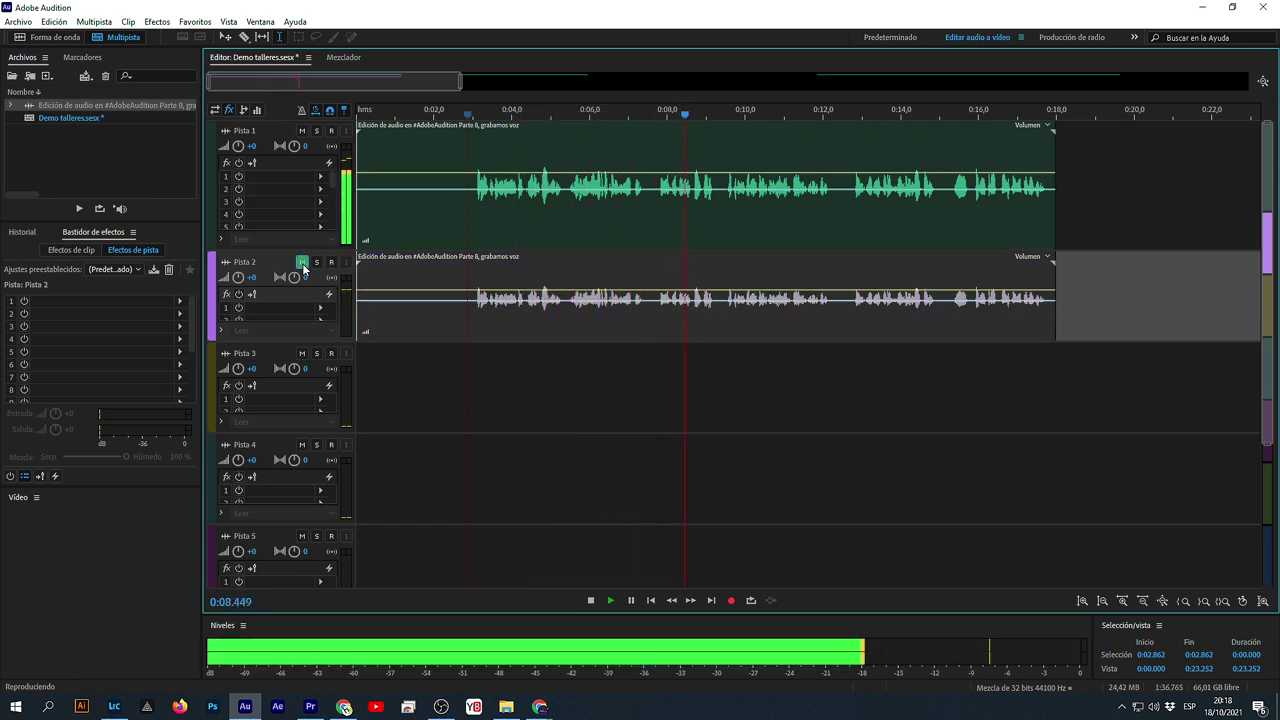
pyautogui.click(302, 263)
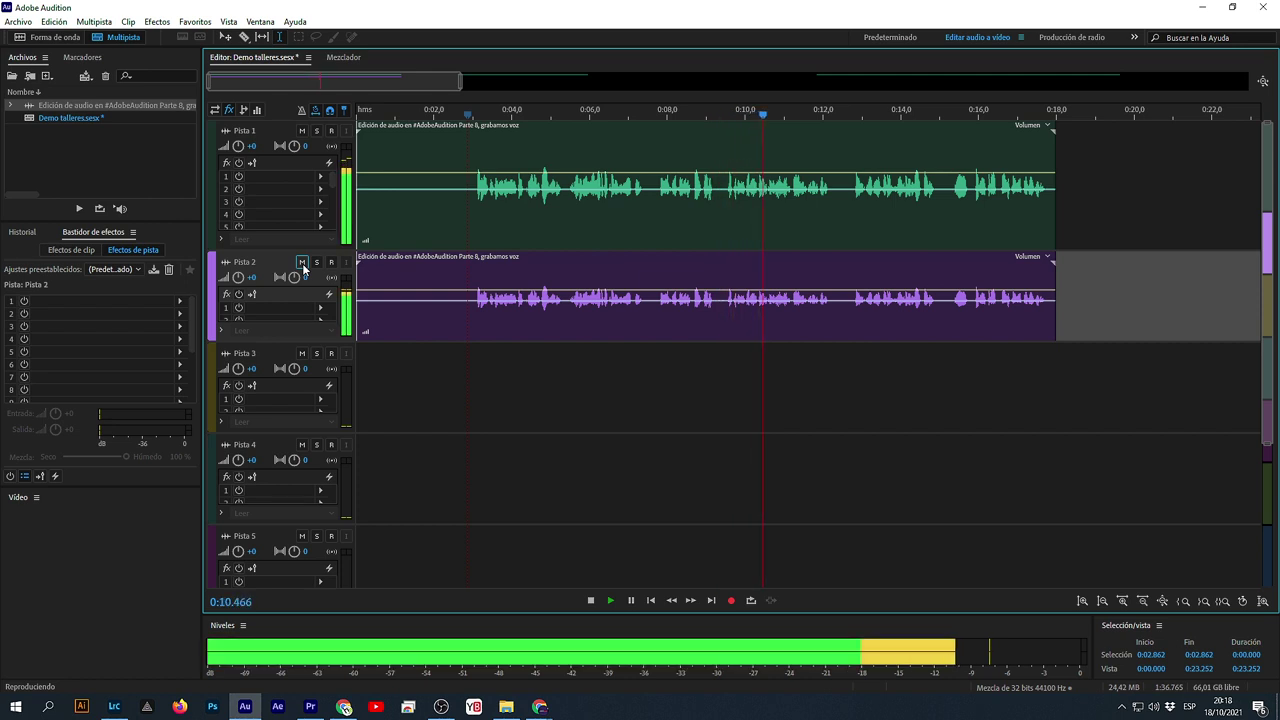
pyautogui.press('space')
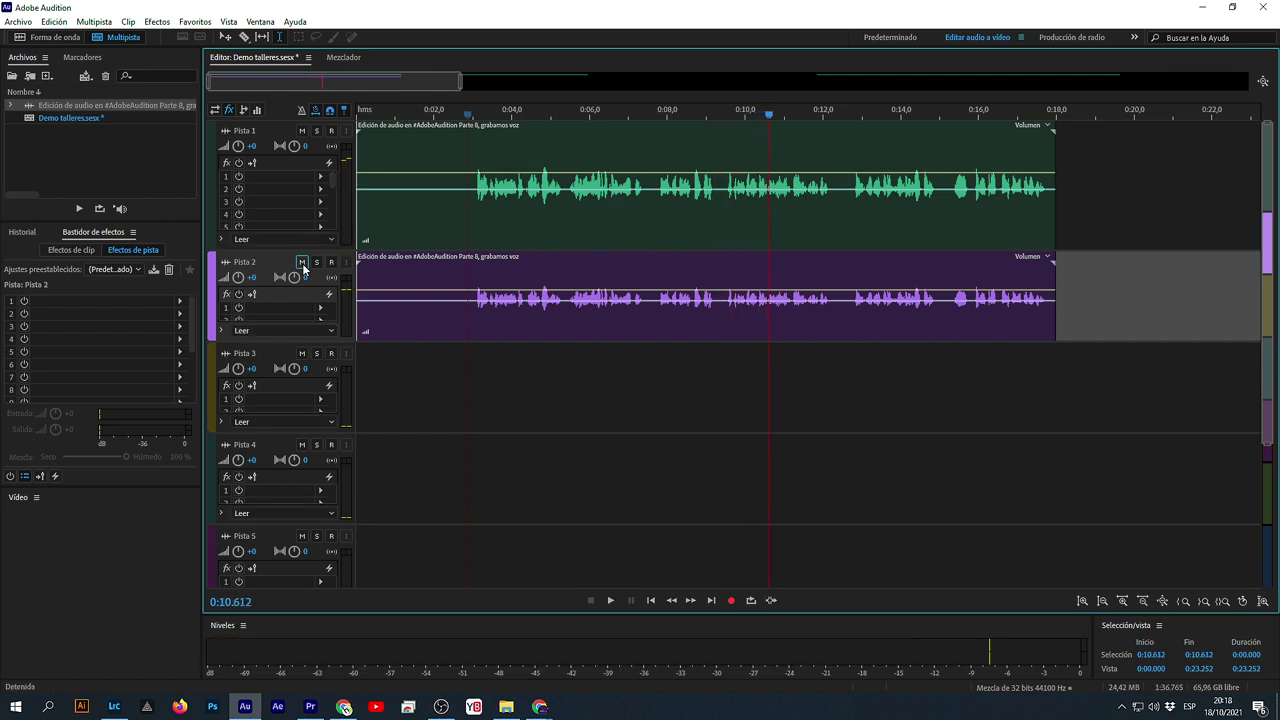
# - Preview a copy of the Pista 2 clip on Pista 3 from 0:02.998 and delete that copy
pyautogui.click(440, 266)
pyautogui.moveTo(432, 265); pyautogui.dragTo(406, 373)
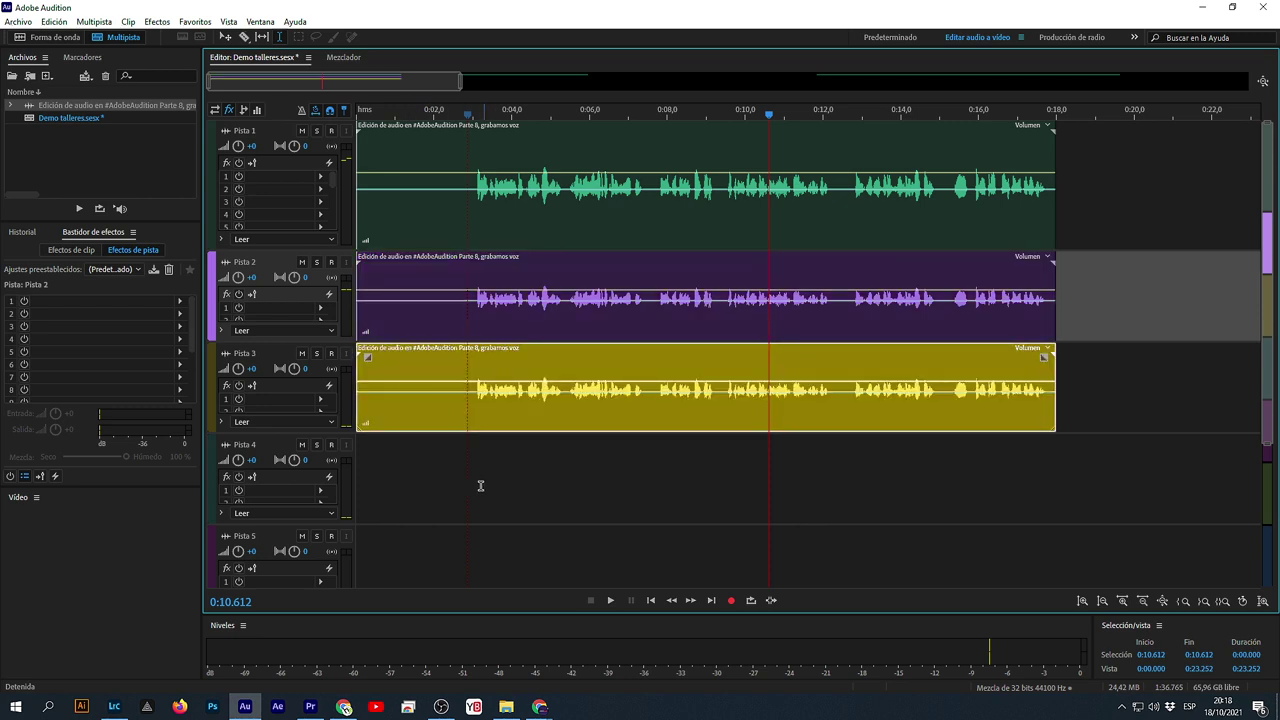
pyautogui.click(473, 484)
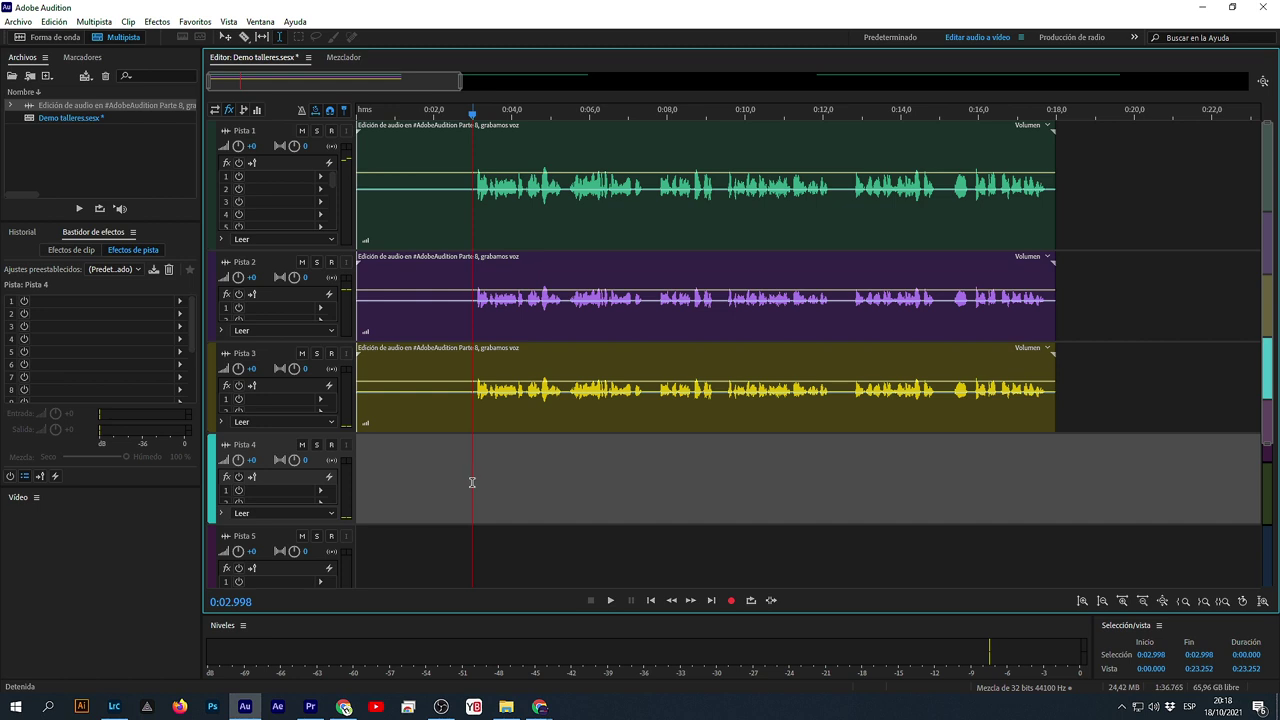
pyautogui.press('space')
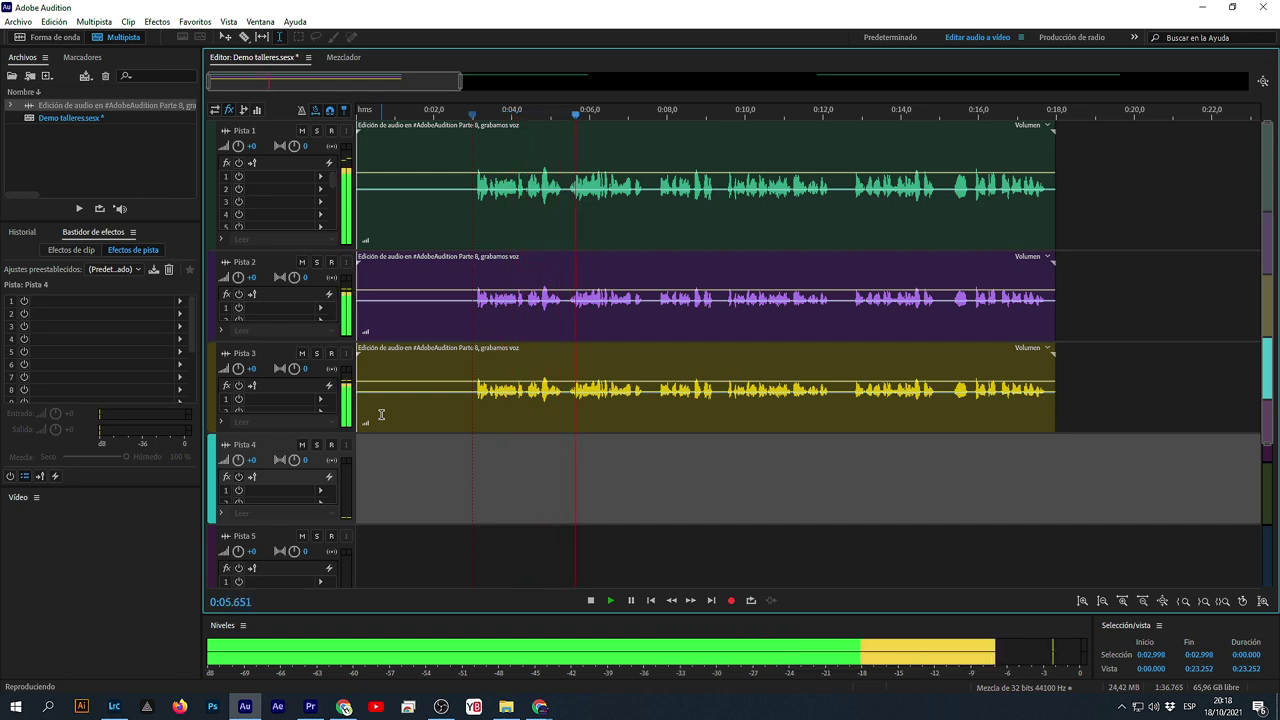
pyautogui.press('space')
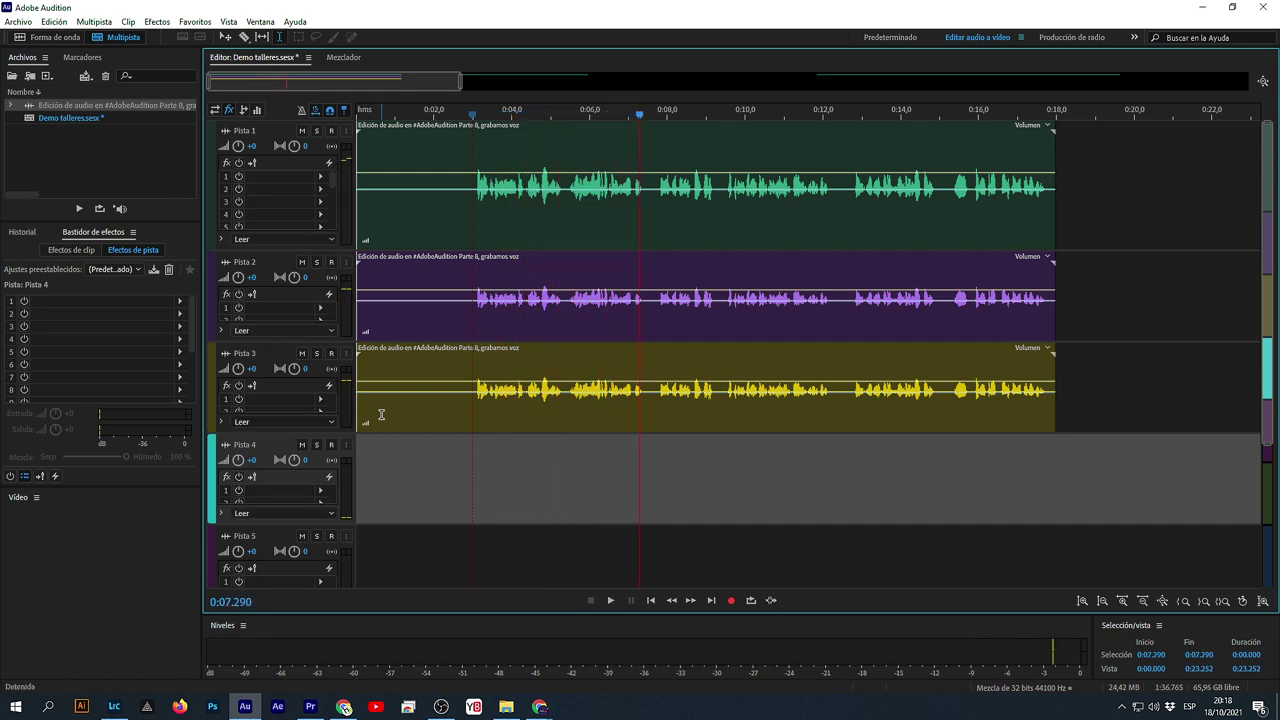
pyautogui.click(510, 358)
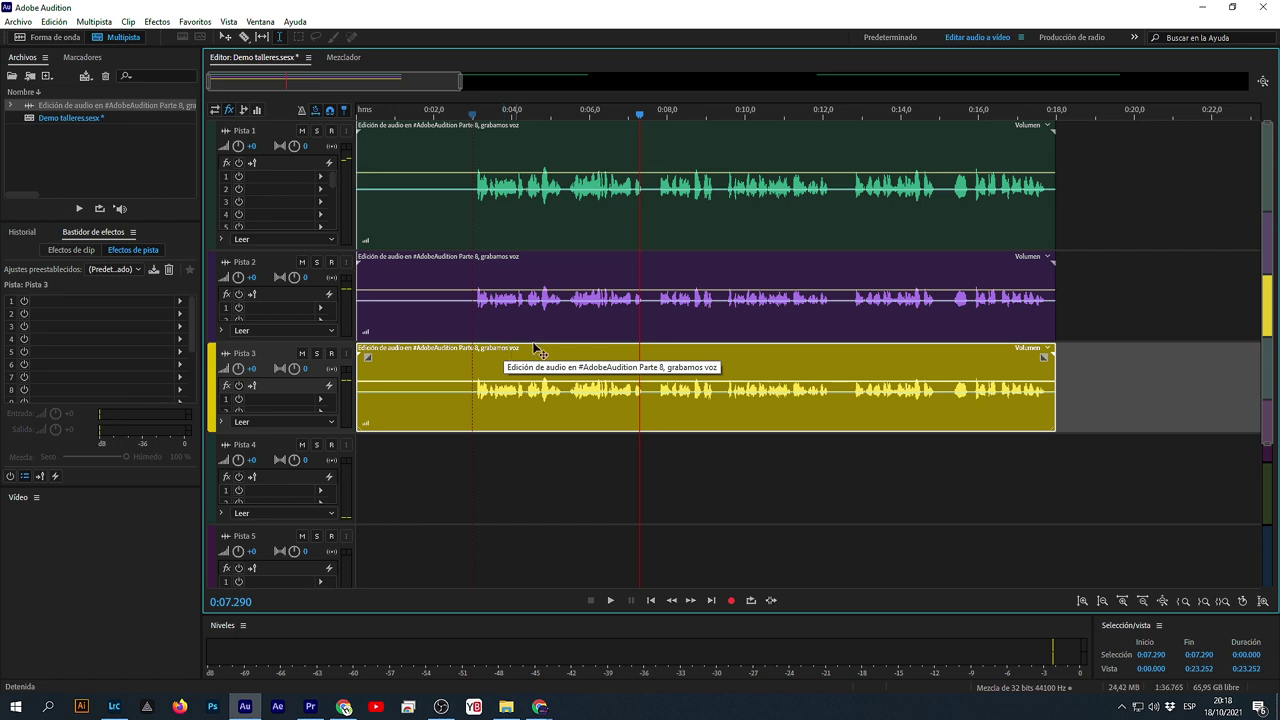
pyautogui.press('Delete')
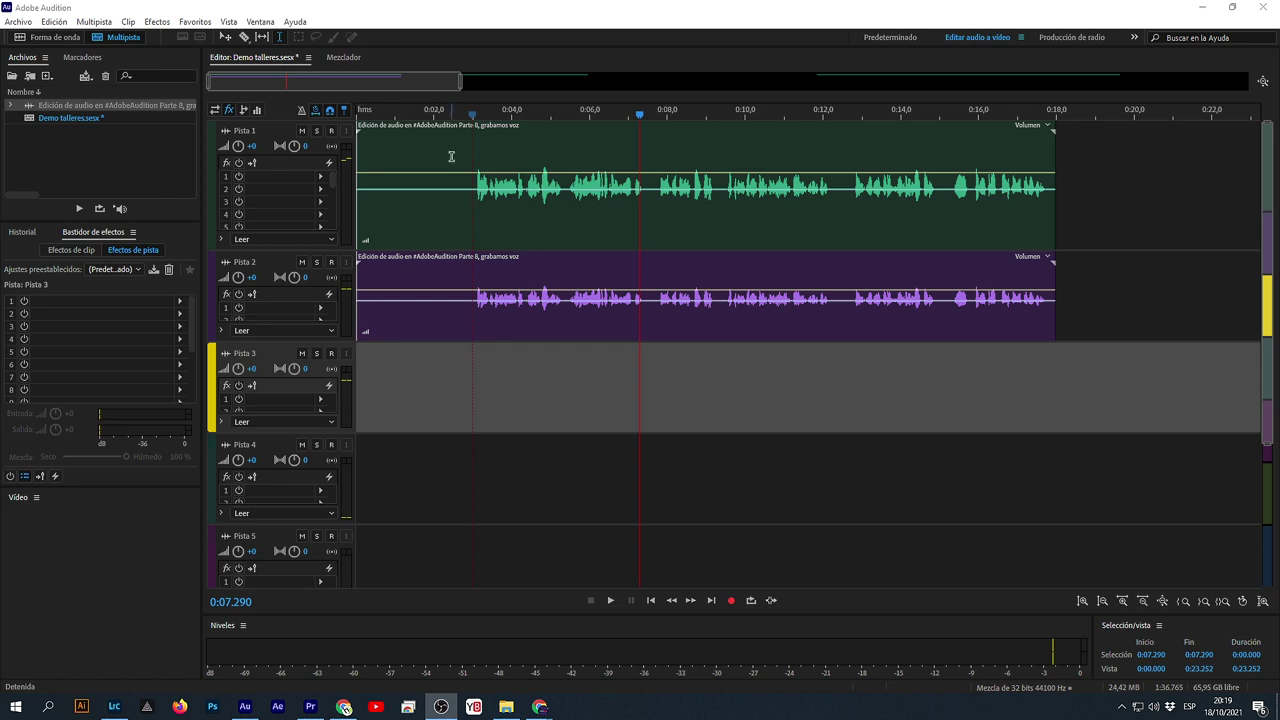
# - Place the playhead at 0:02.810 on Pista 3 and open Somos Pro (E:) > PRODUCCION > MUSICA DE PRODUCCION > 2021 in File Explorer
pyautogui.click(526, 450)
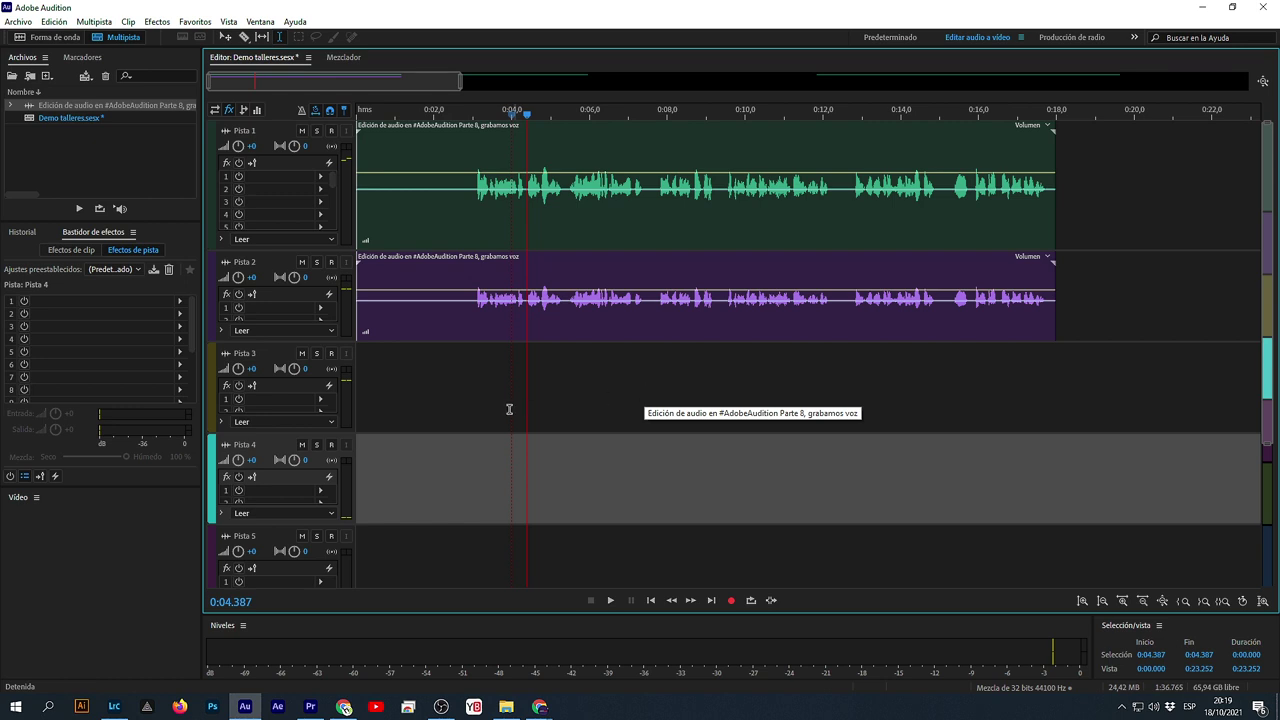
pyautogui.click(465, 345)
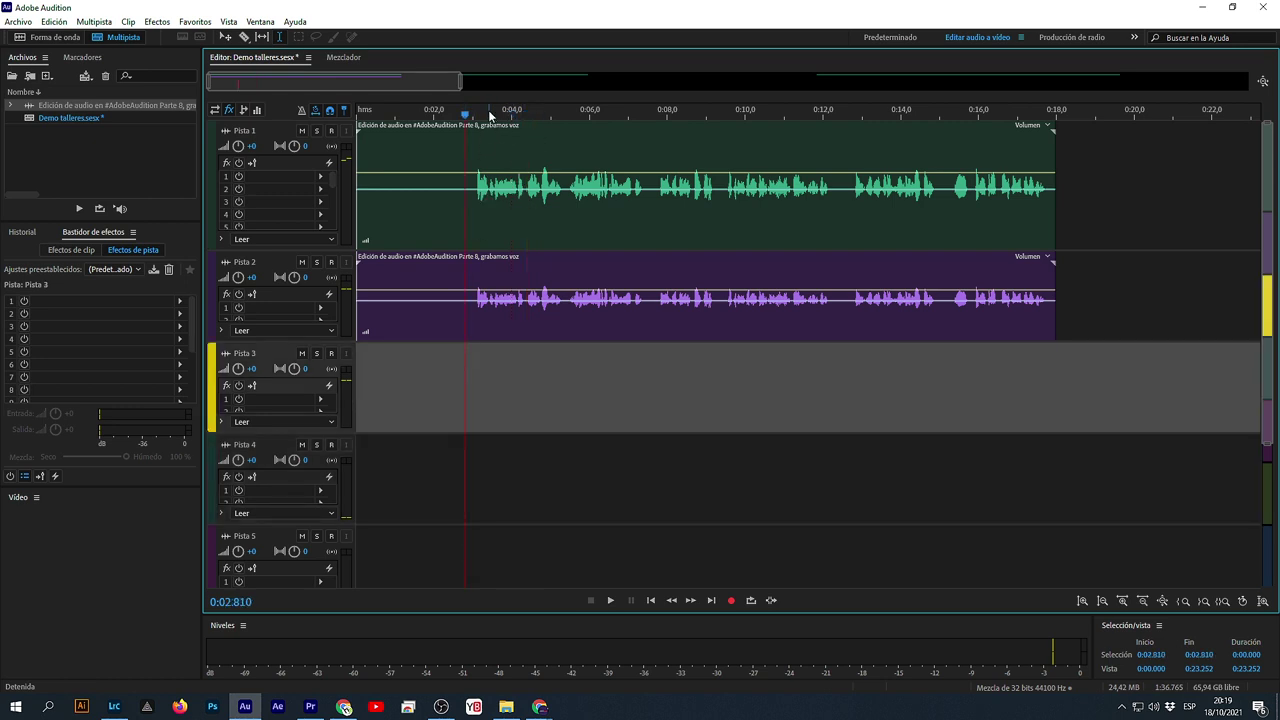
pyautogui.scroll(-3, 488, 110)
pyautogui.click(506, 706)
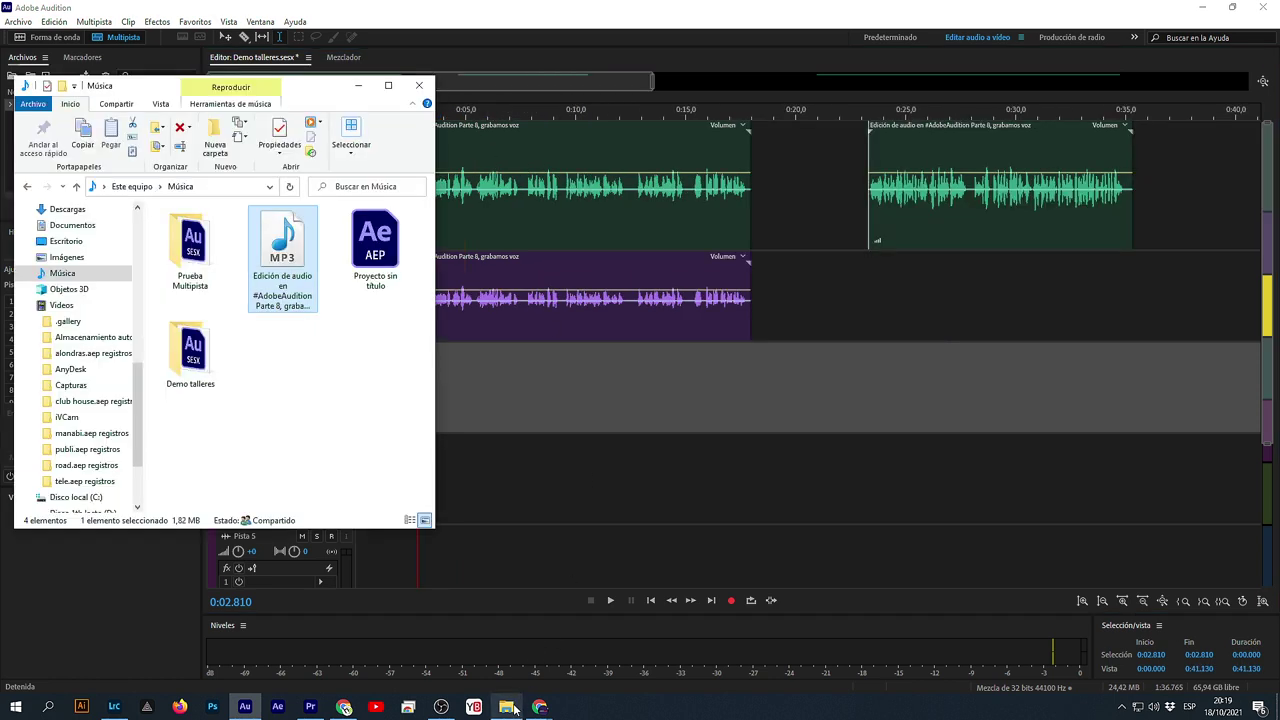
pyautogui.scroll(-2, 100, 449)
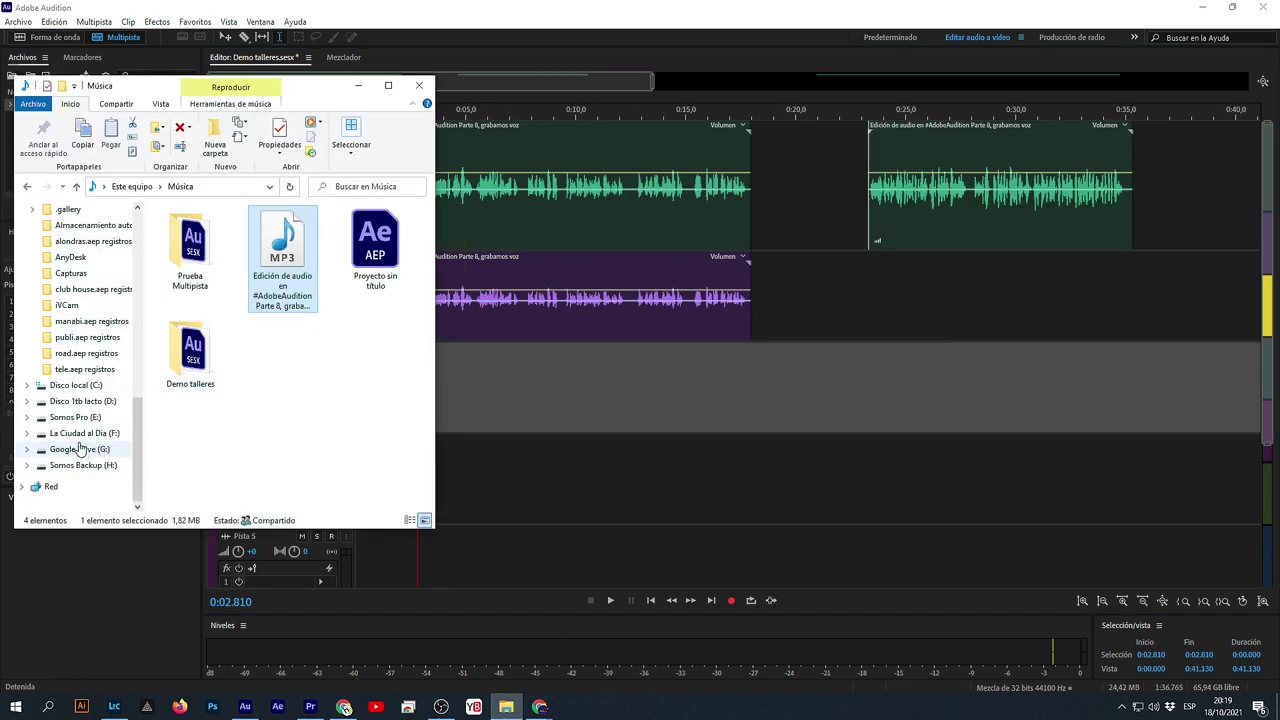
pyautogui.click(84, 419)
pyautogui.doubleClick(222, 277)
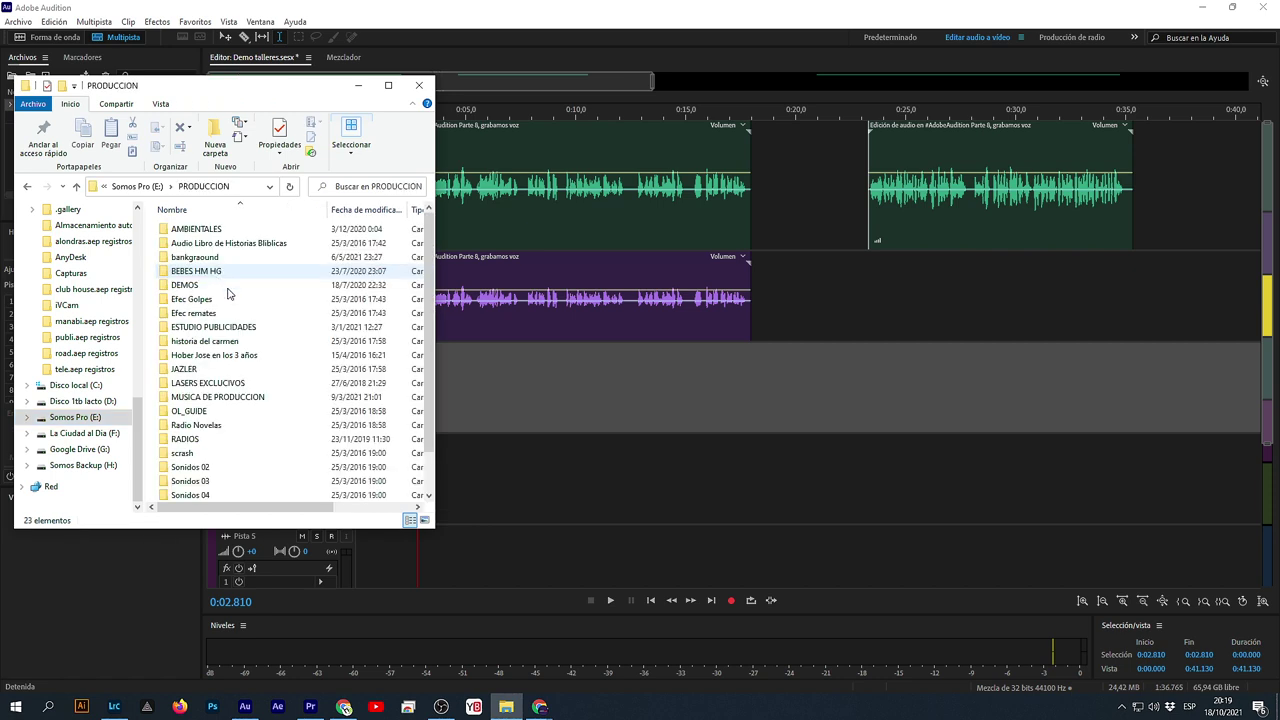
pyautogui.doubleClick(225, 398)
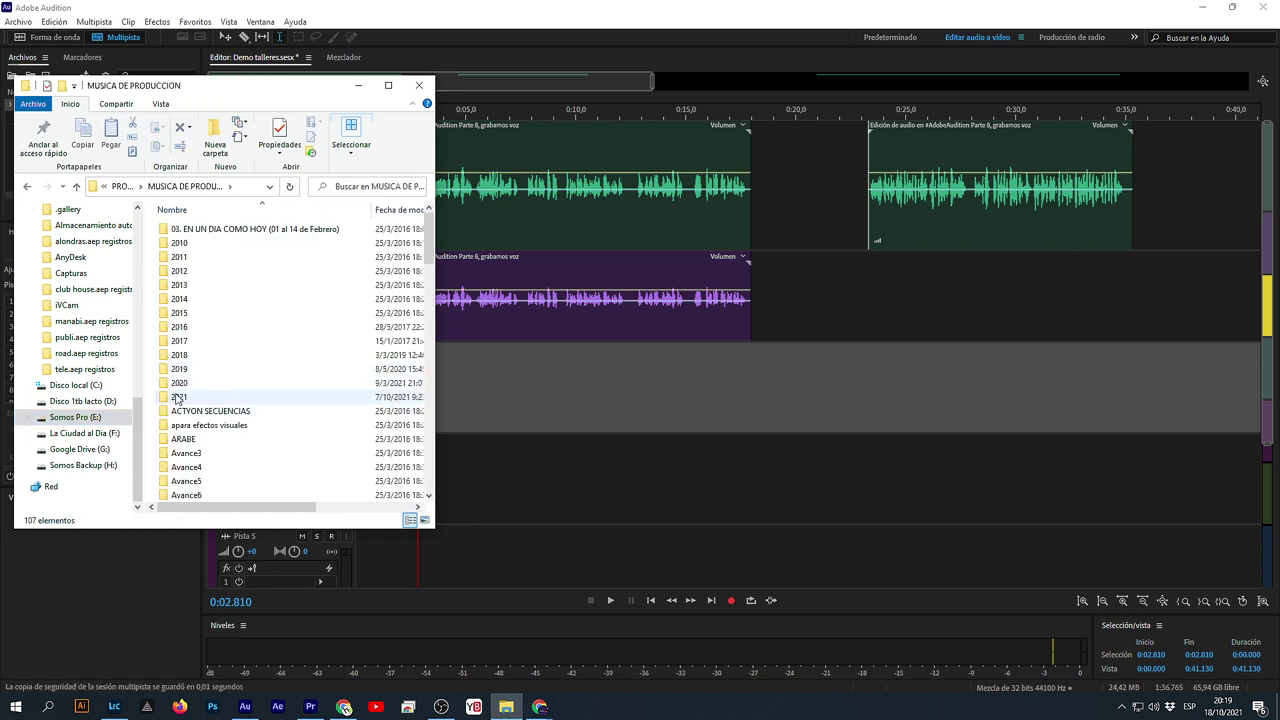
pyautogui.click(180, 399)
pyautogui.doubleClick(180, 397)
# - Add Emotional Romantic Cinematic from the 2021 folder to Pista 3 and move its clip to the start of the session
pyautogui.scroll(-5, 215, 425)
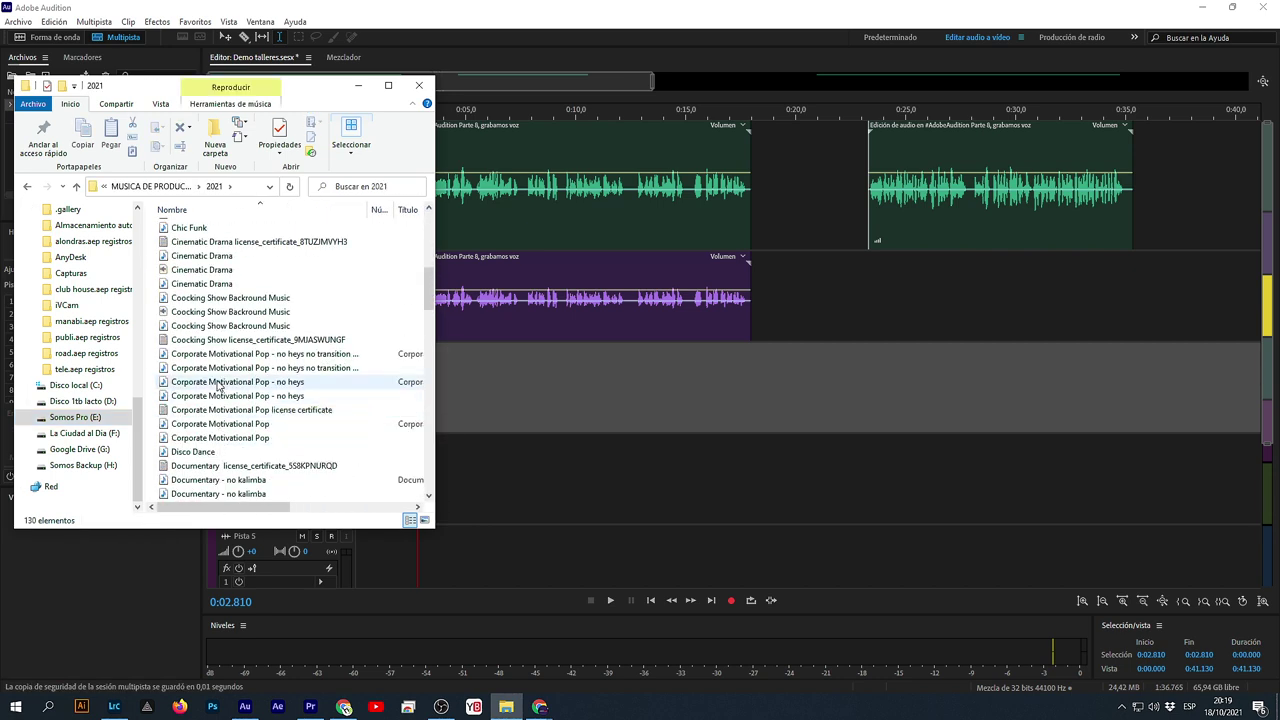
pyautogui.click(237, 382)
pyautogui.moveTo(237, 382); pyautogui.dragTo(240, 425)
pyautogui.click(219, 438)
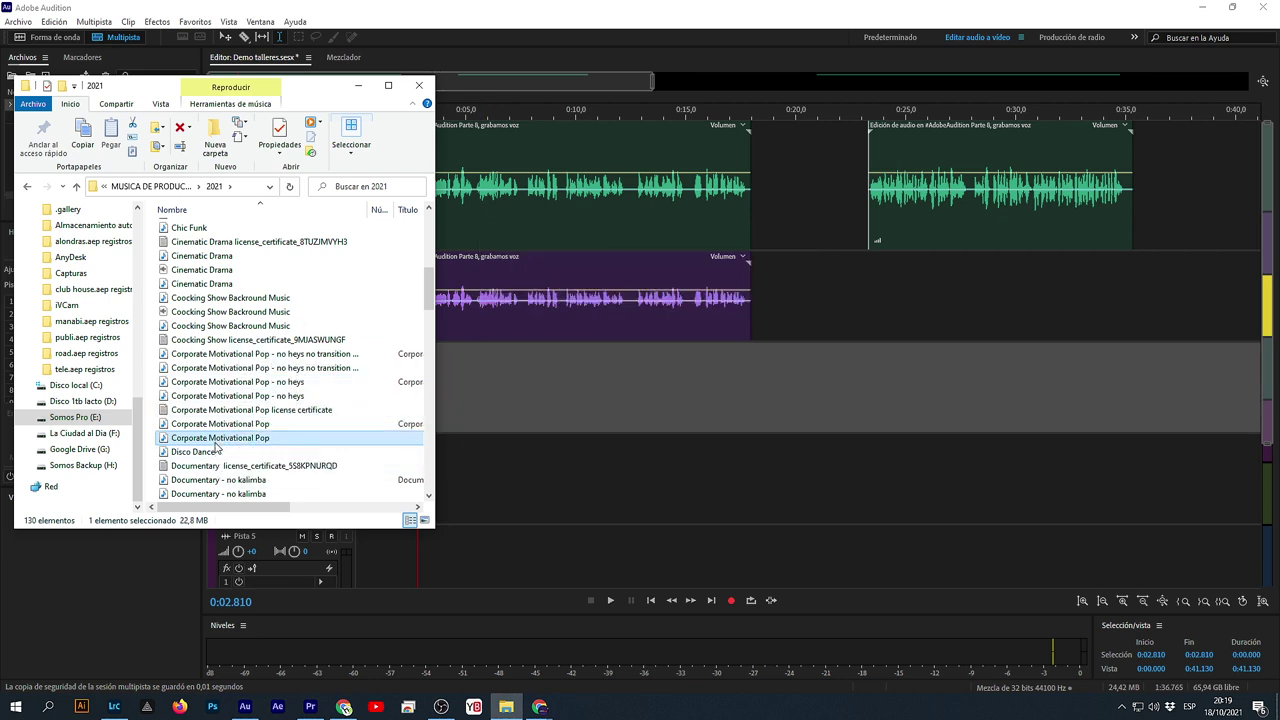
pyautogui.scroll(-4, 214, 440)
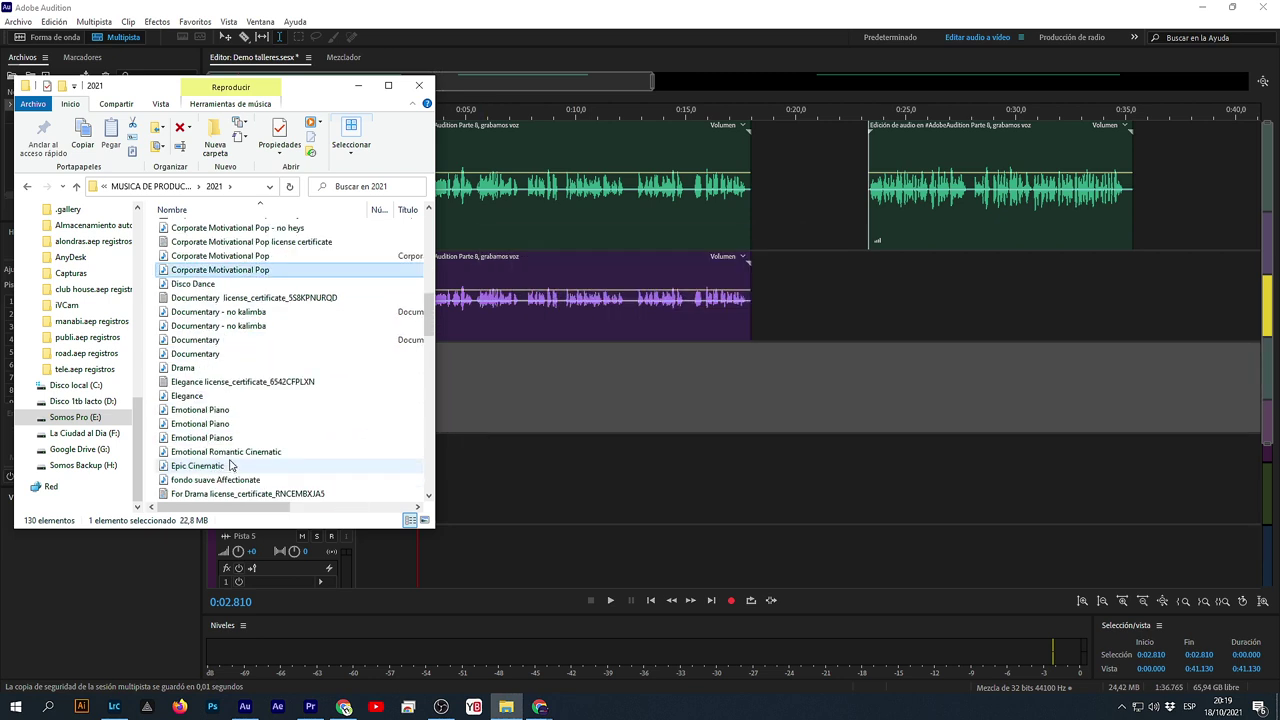
pyautogui.click(208, 416)
pyautogui.click(212, 451)
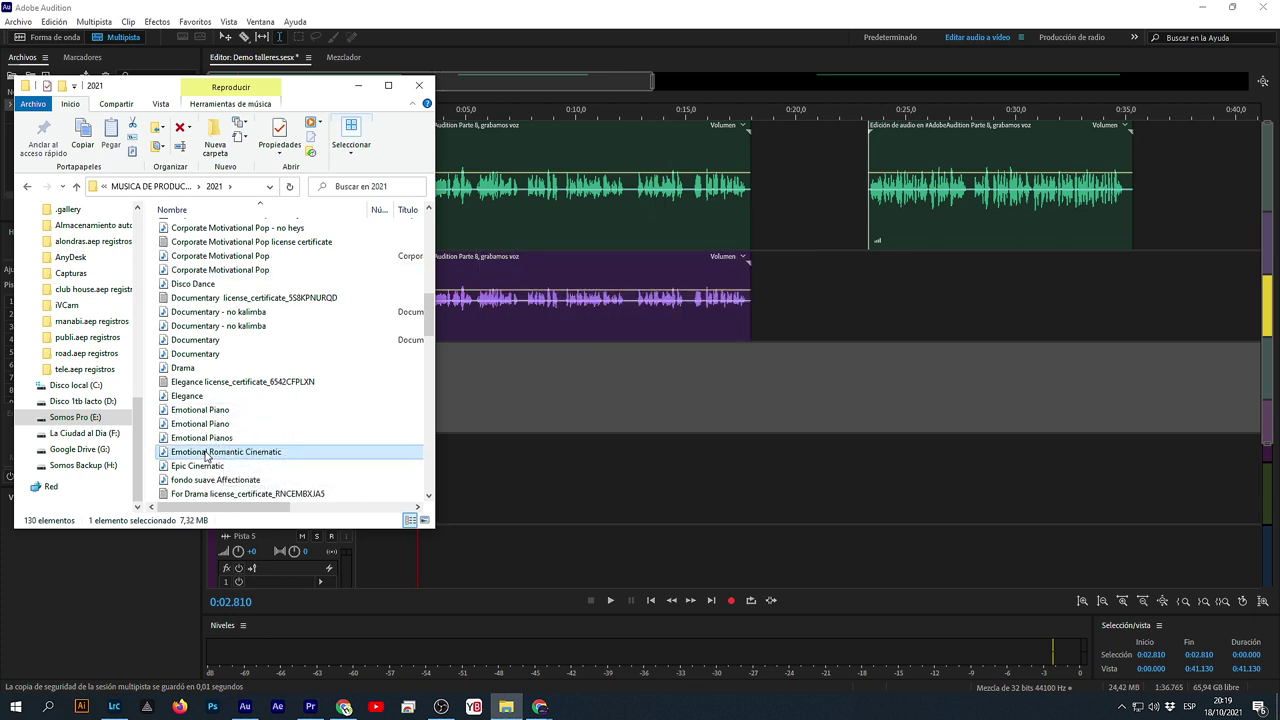
pyautogui.scroll(-2, 232, 458)
pyautogui.moveTo(209, 370); pyautogui.dragTo(503, 430)
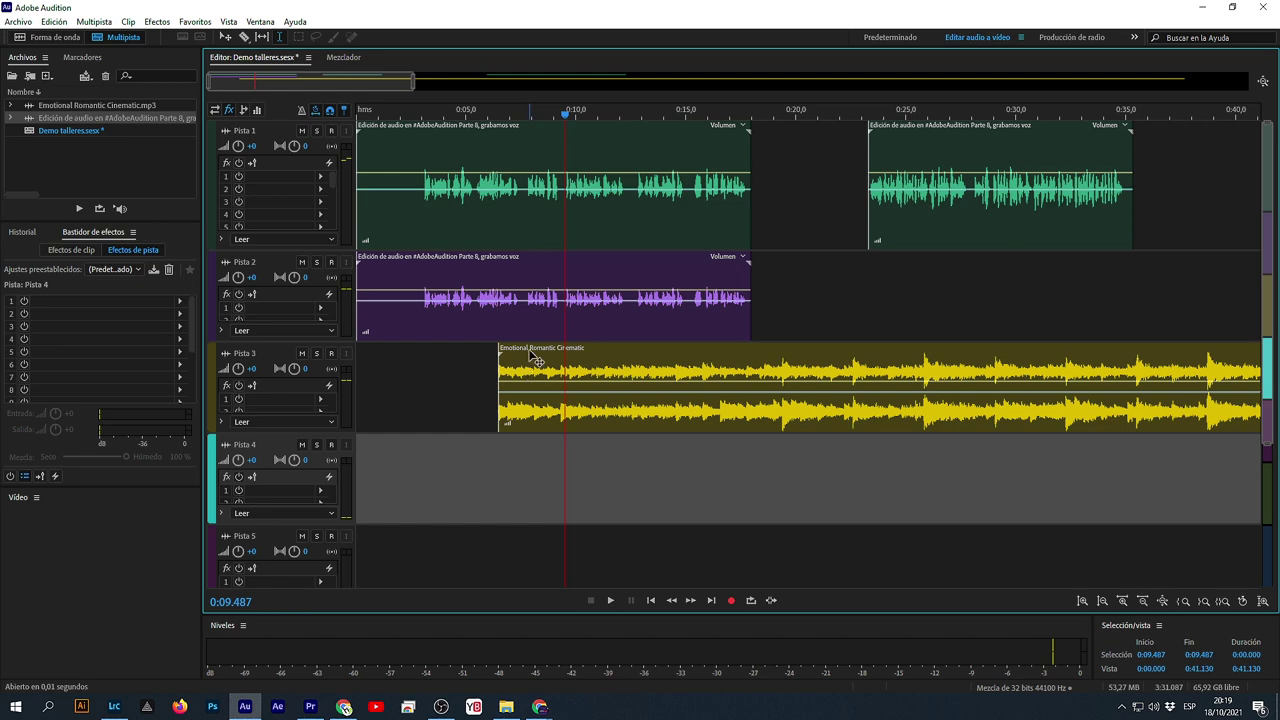
pyautogui.moveTo(528, 357); pyautogui.dragTo(385, 362)
# - Play the opening seconds of the session to hear the music on Pista 3 before the voice enters
pyautogui.click(357, 118)
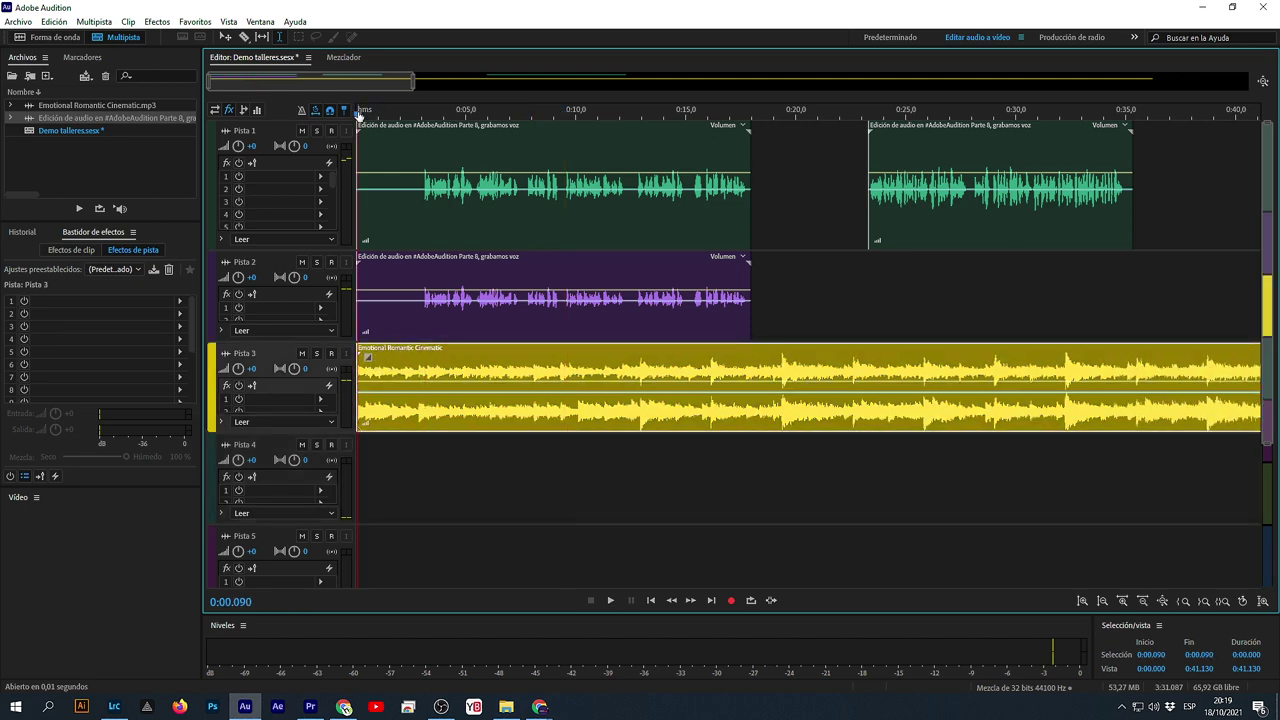
pyautogui.scroll(3, 360, 112)
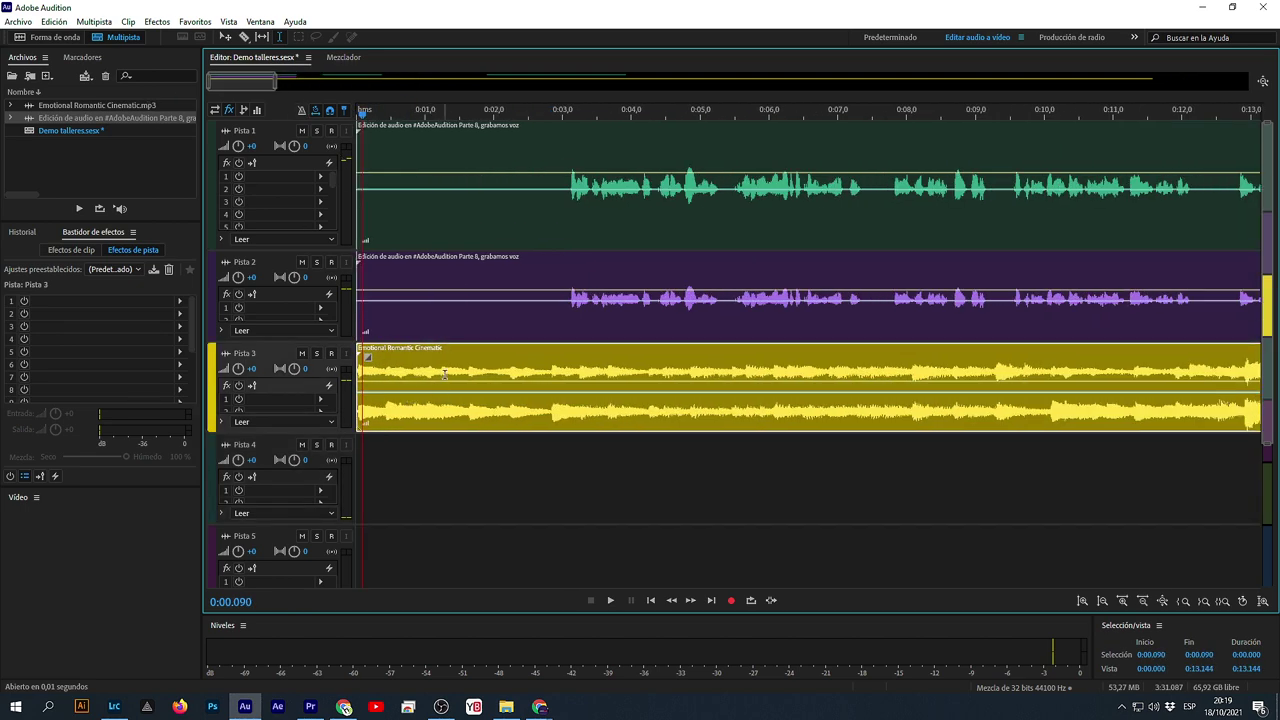
pyautogui.click(503, 112)
pyautogui.press('space')
pyautogui.click(427, 112)
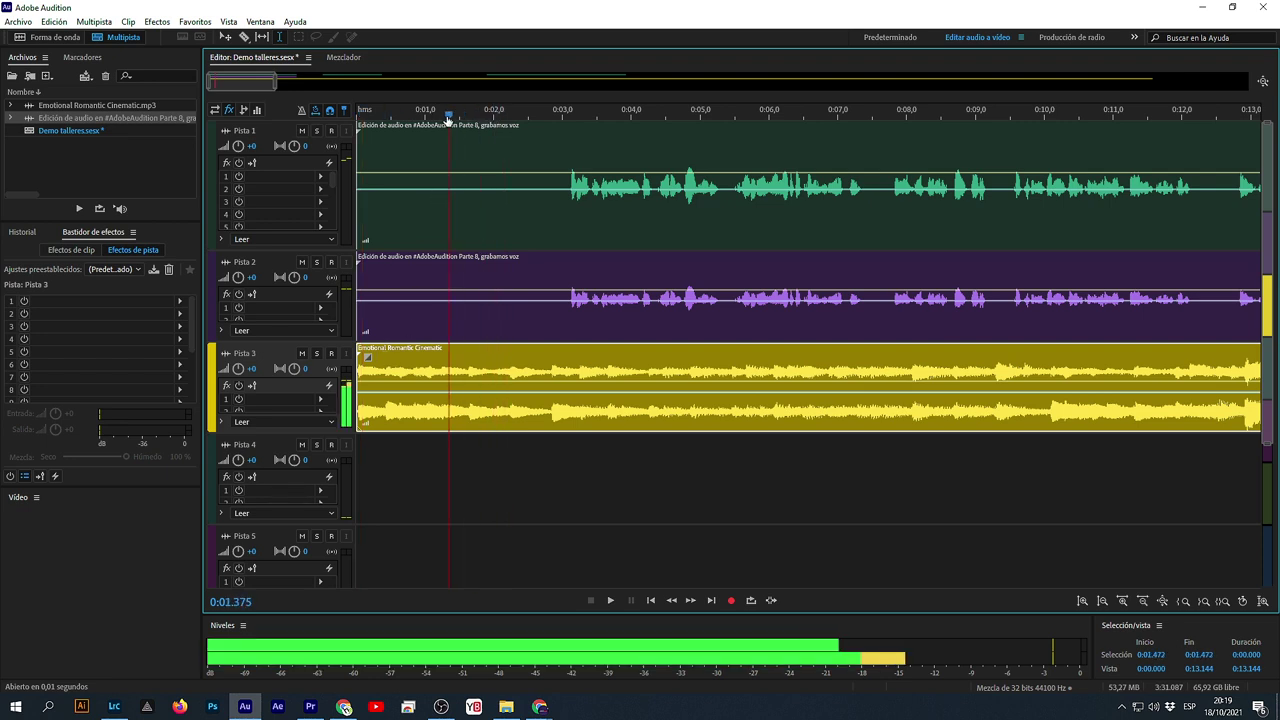
pyautogui.press('space')
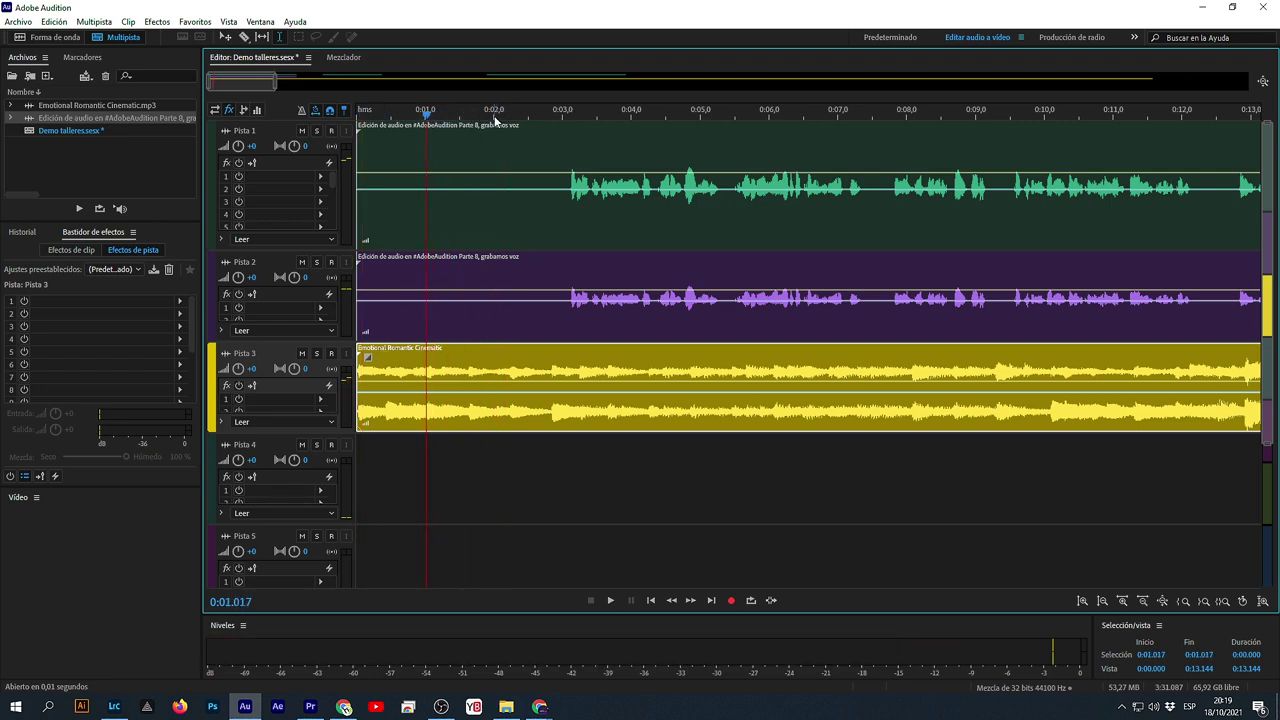
pyautogui.click(494, 116)
pyautogui.click(566, 117)
pyautogui.click(362, 469)
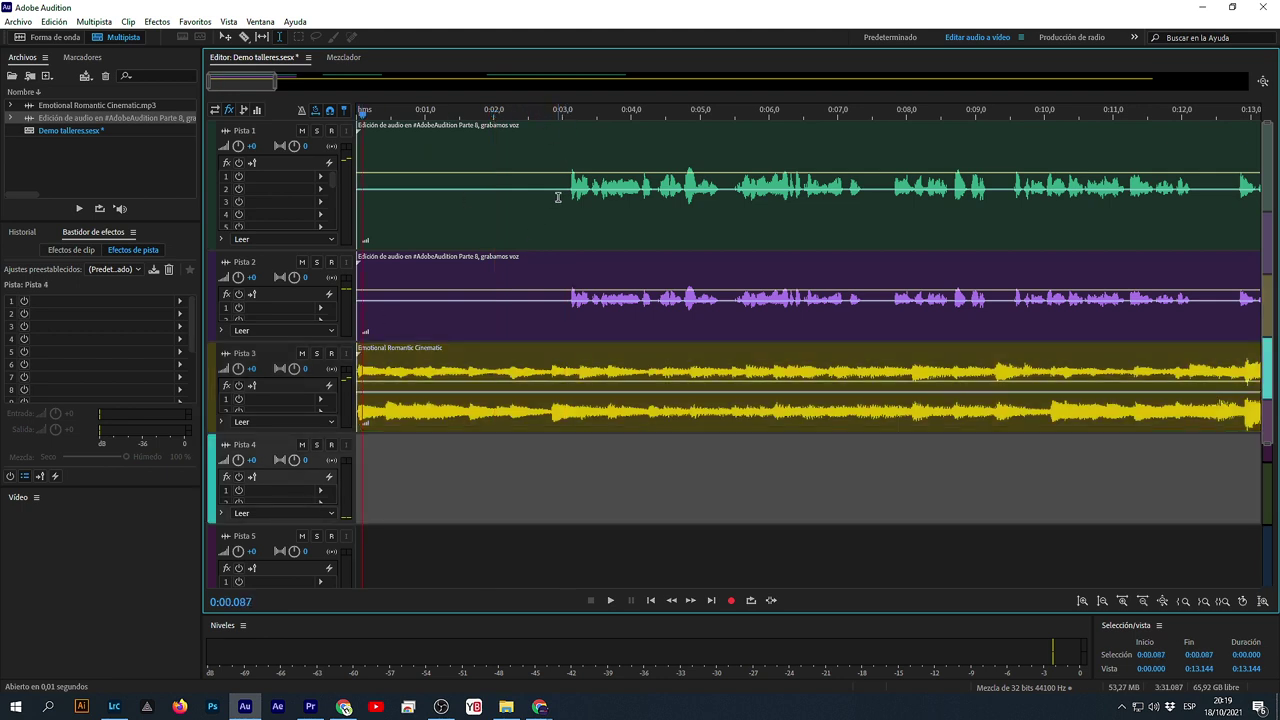
# - Trim the initial silence from the first voice clips on Pista 1 and Pista 2 up to 0:03.000
pyautogui.click(539, 240)
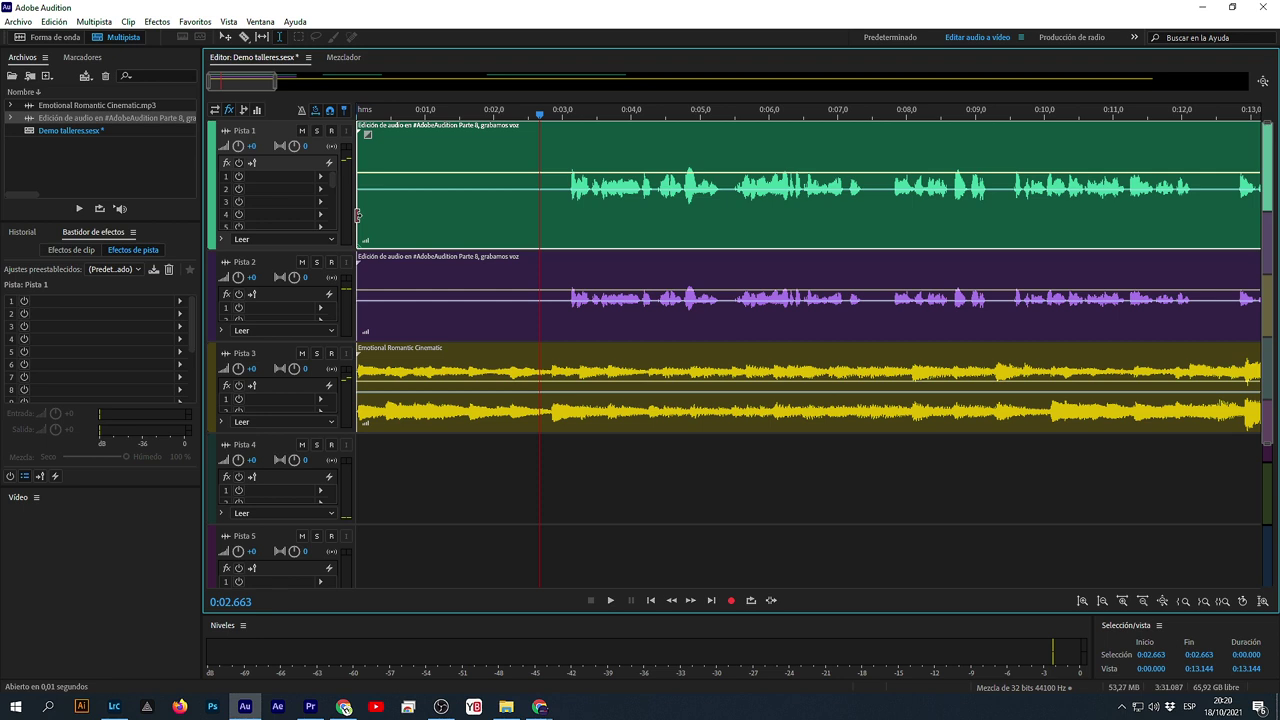
pyautogui.moveTo(358, 214); pyautogui.dragTo(561, 220)
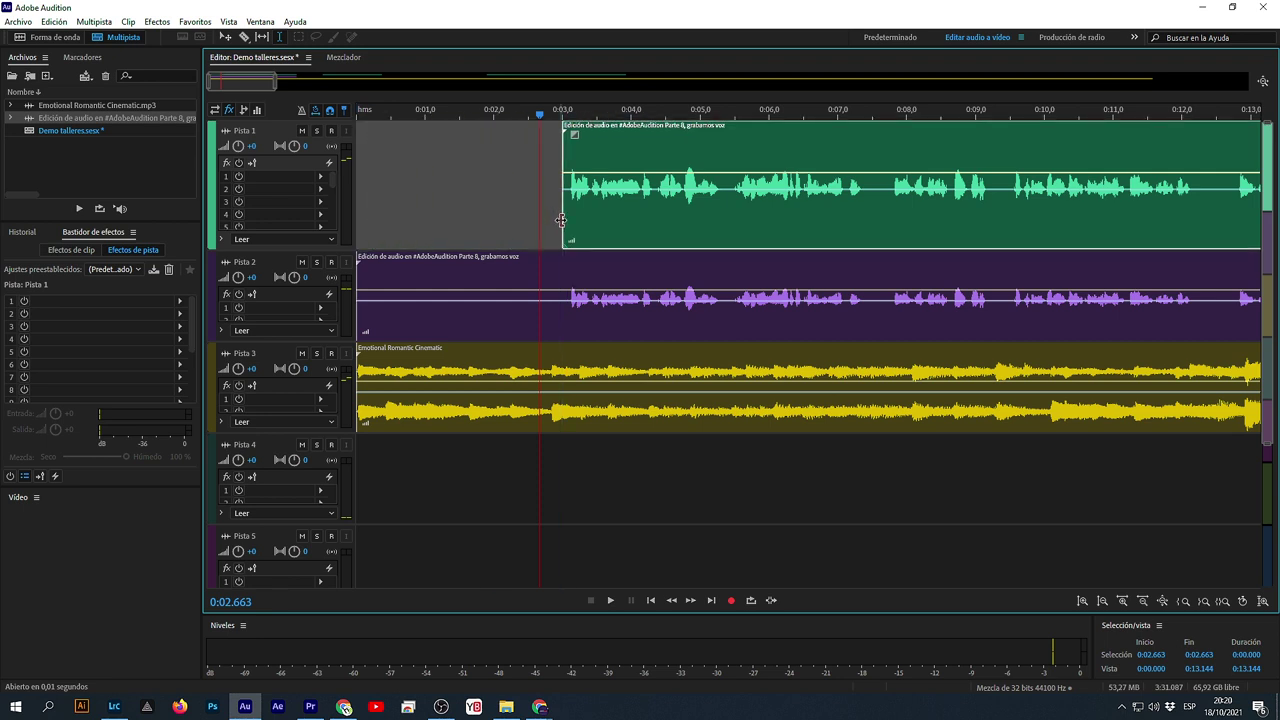
pyautogui.click(562, 264)
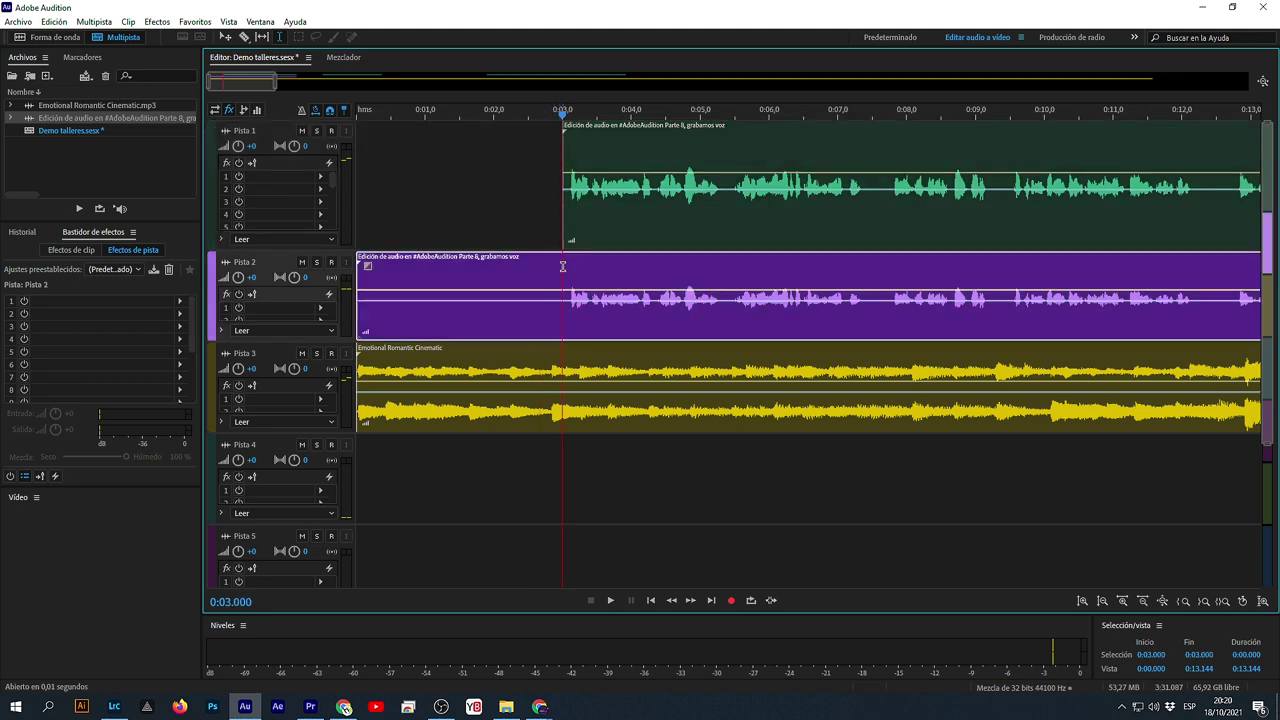
pyautogui.moveTo(562, 266); pyautogui.dragTo(350, 273)
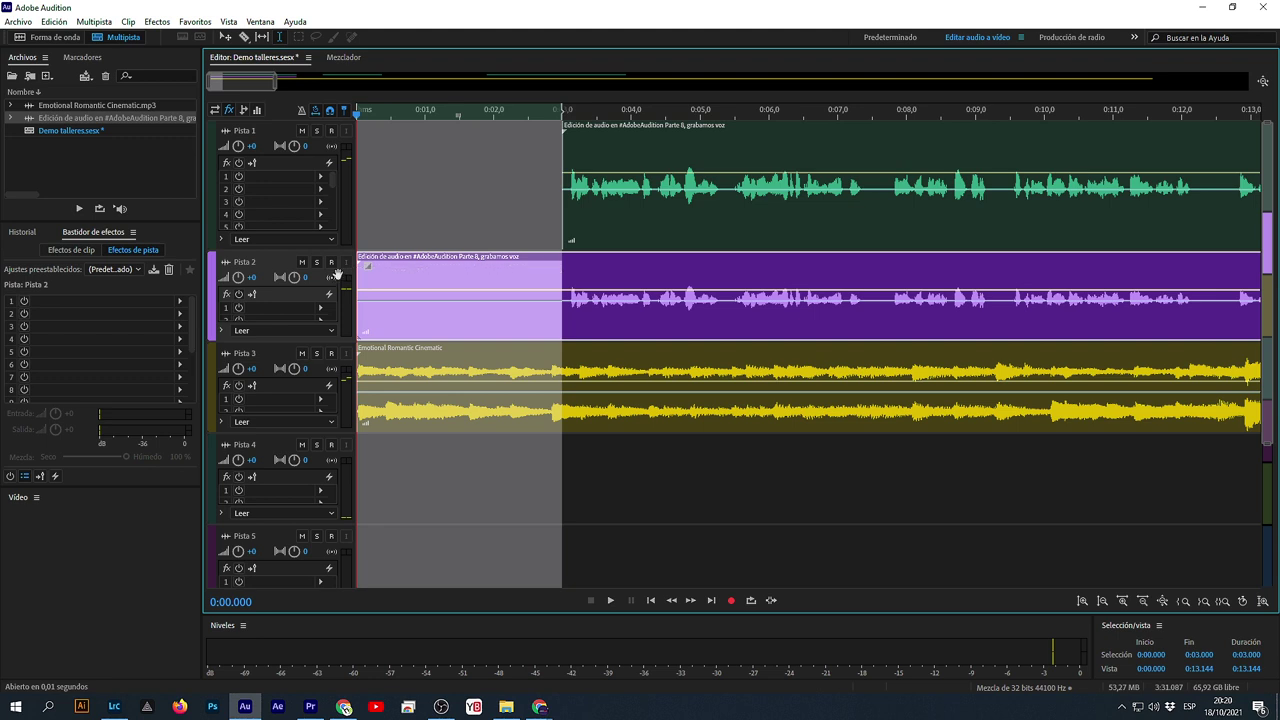
pyautogui.press('Delete')
# - Move the trimmed voice clips on Pista 1 and Pista 2 together so both start at 0:01.000
pyautogui.click(422, 262)
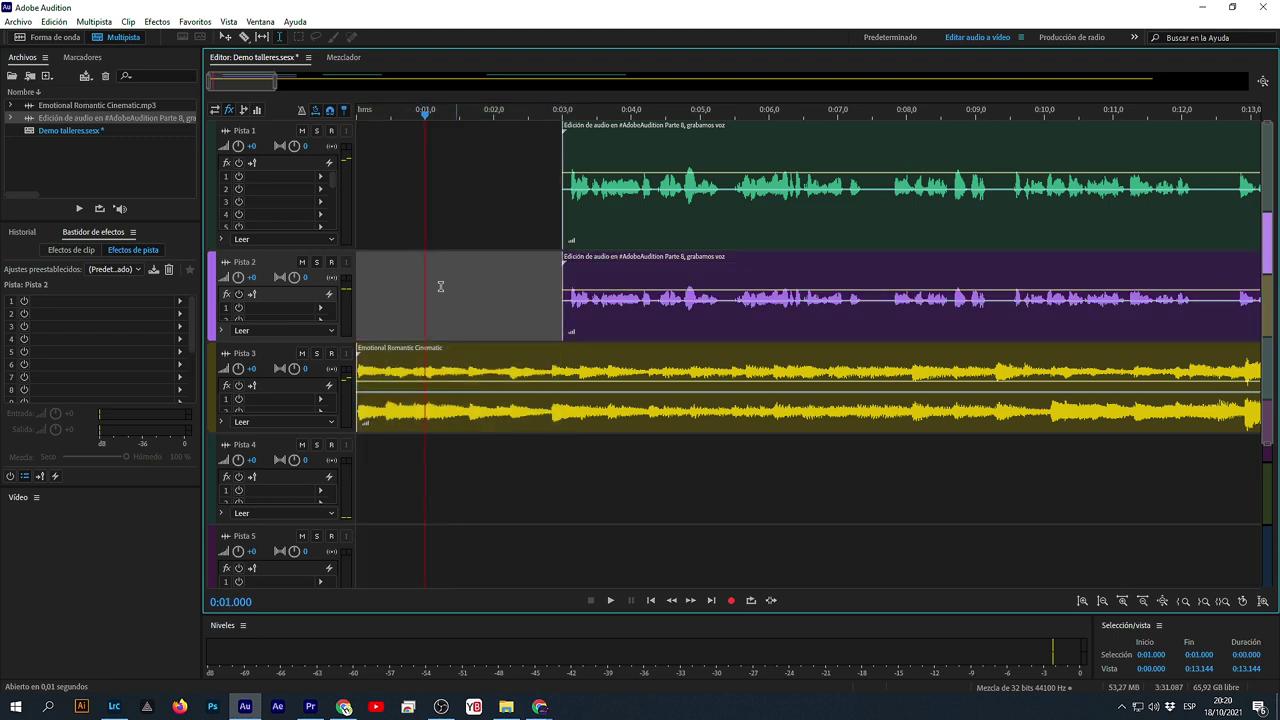
pyautogui.moveTo(425, 113); pyautogui.dragTo(427, 143)
pyautogui.moveTo(508, 164); pyautogui.dragTo(499, 266)
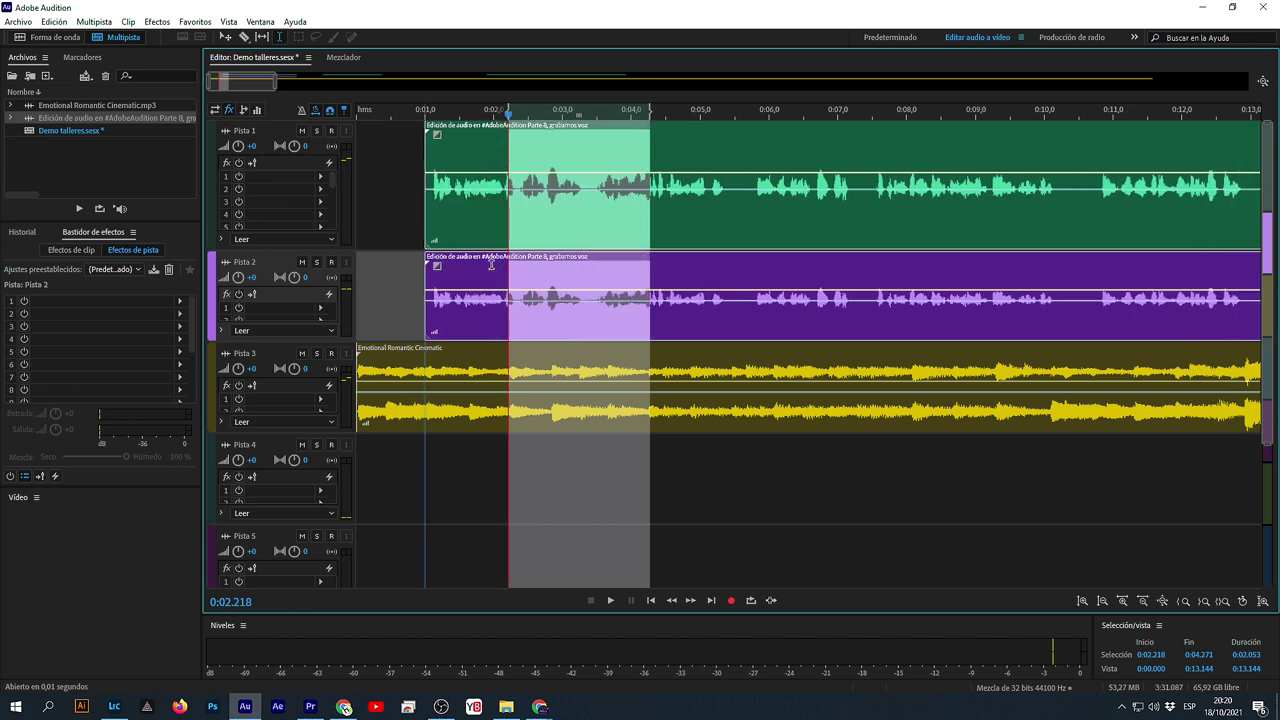
pyautogui.moveTo(395, 155); pyautogui.dragTo(397, 155)
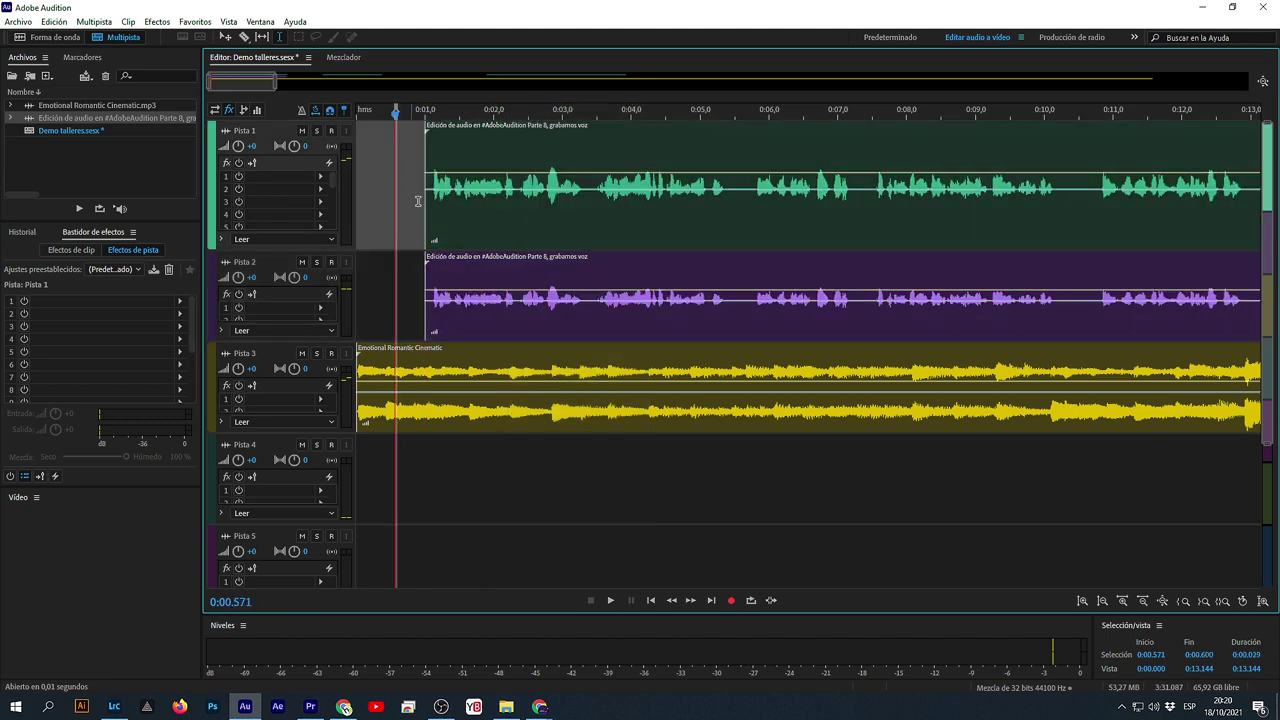
# - Group the first voice clips on Pista 1 and Pista 2, and check that they are selected as one
pyautogui.click(482, 212)
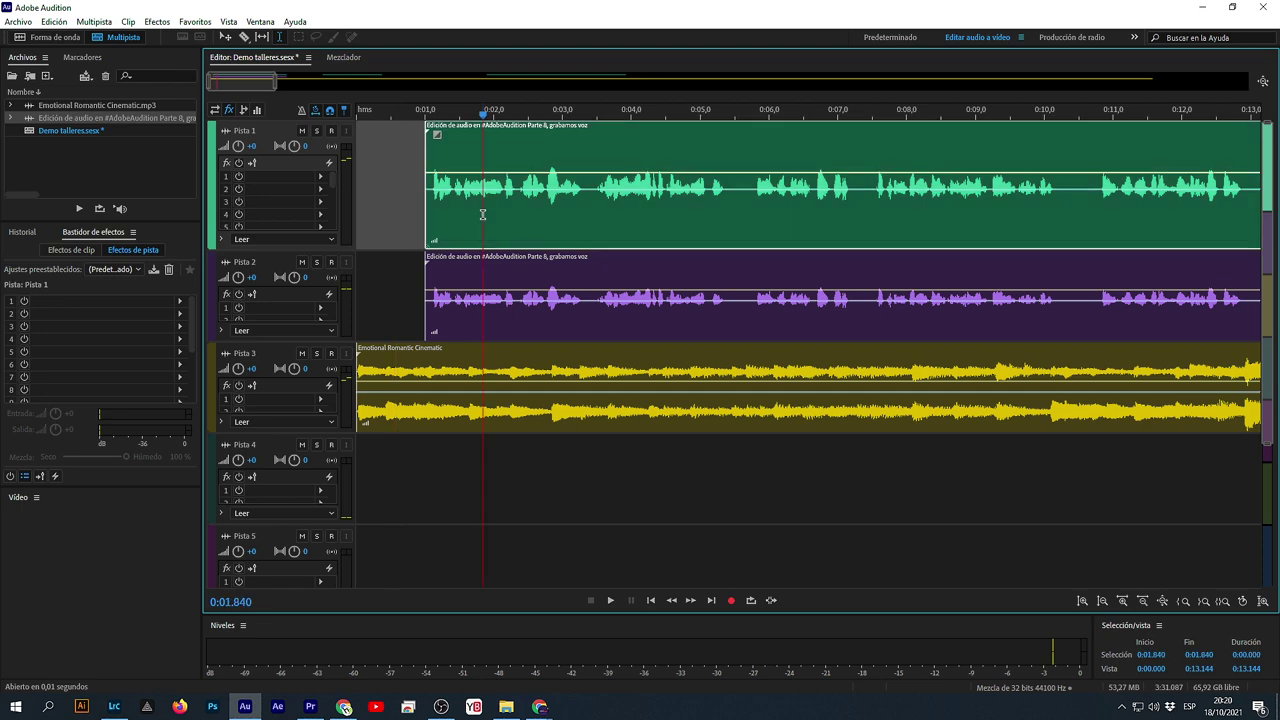
pyautogui.click(533, 262)
pyautogui.moveTo(484, 240); pyautogui.dragTo(494, 240)
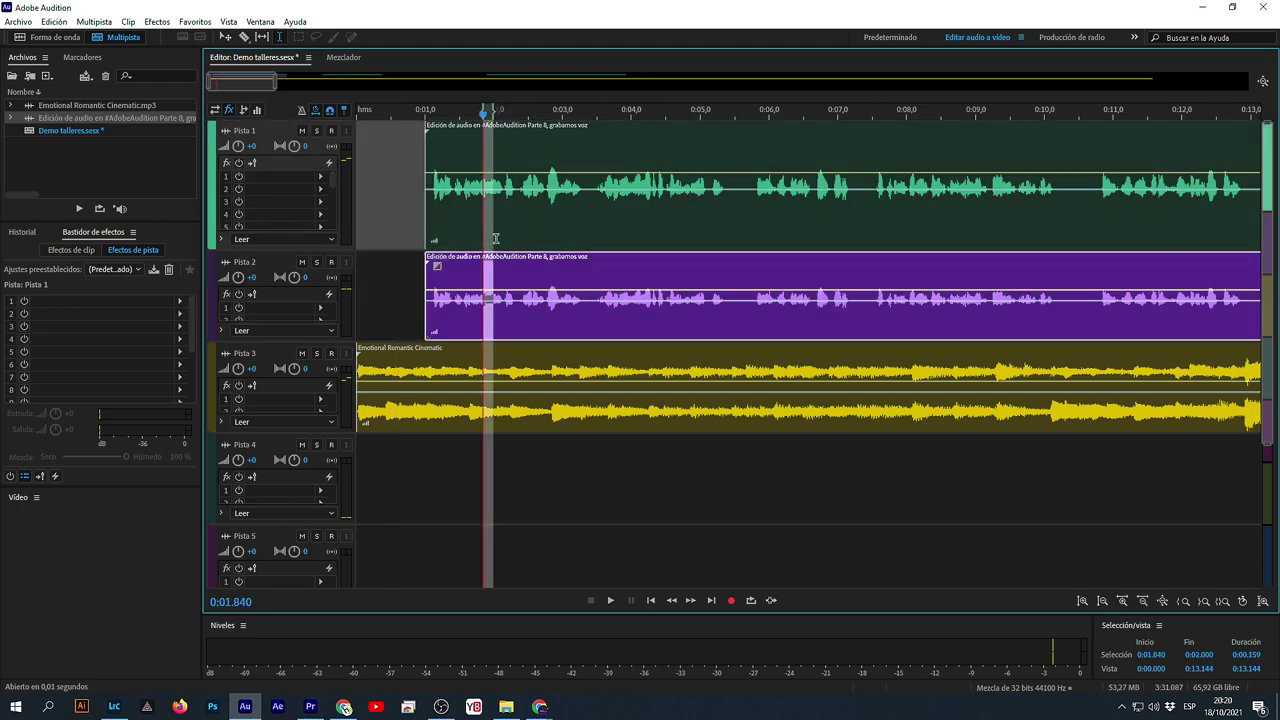
pyautogui.click(561, 220)
pyautogui.click(371, 216)
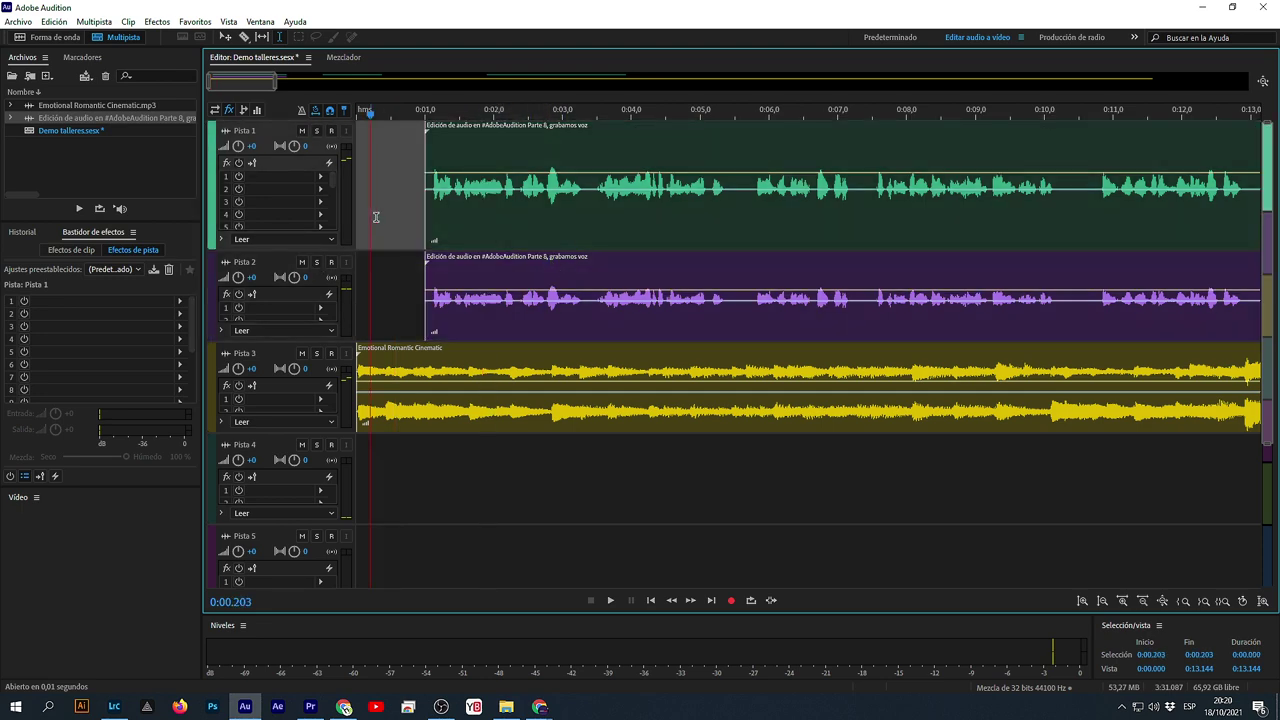
pyautogui.click(488, 267)
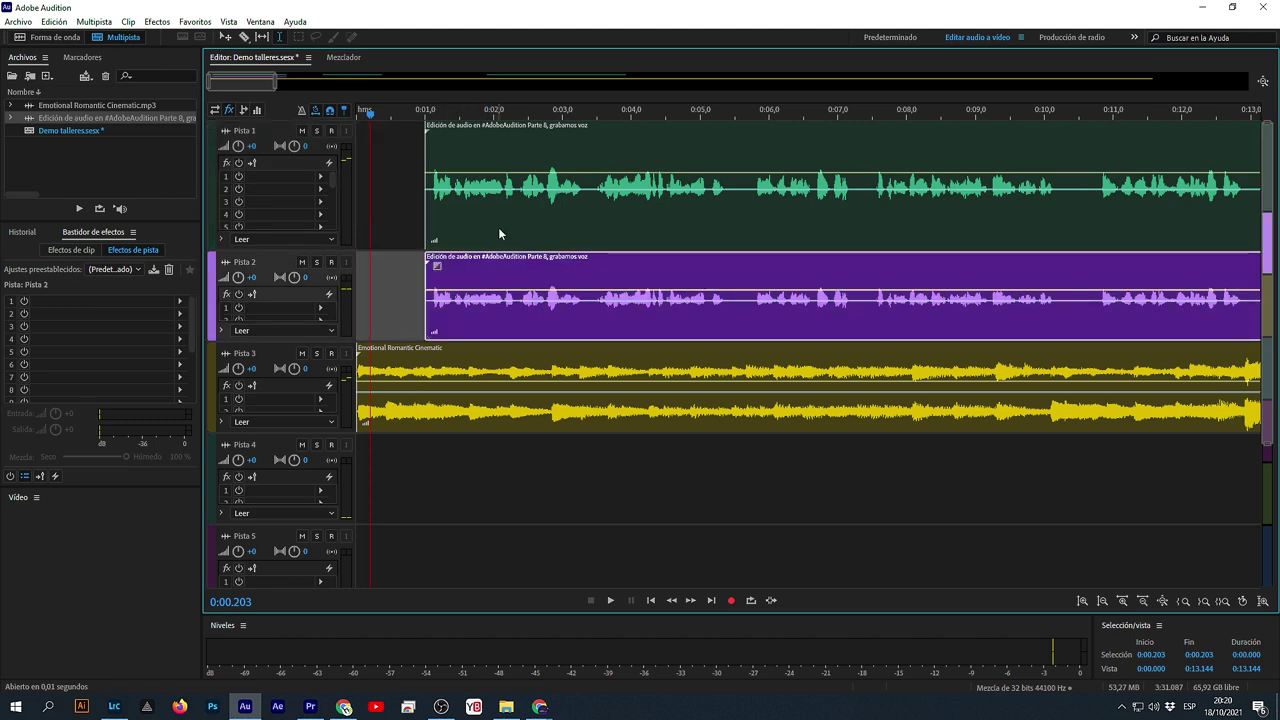
pyautogui.keyDown('ctrl'); pyautogui.click(499, 227); pyautogui.keyUp('ctrl')
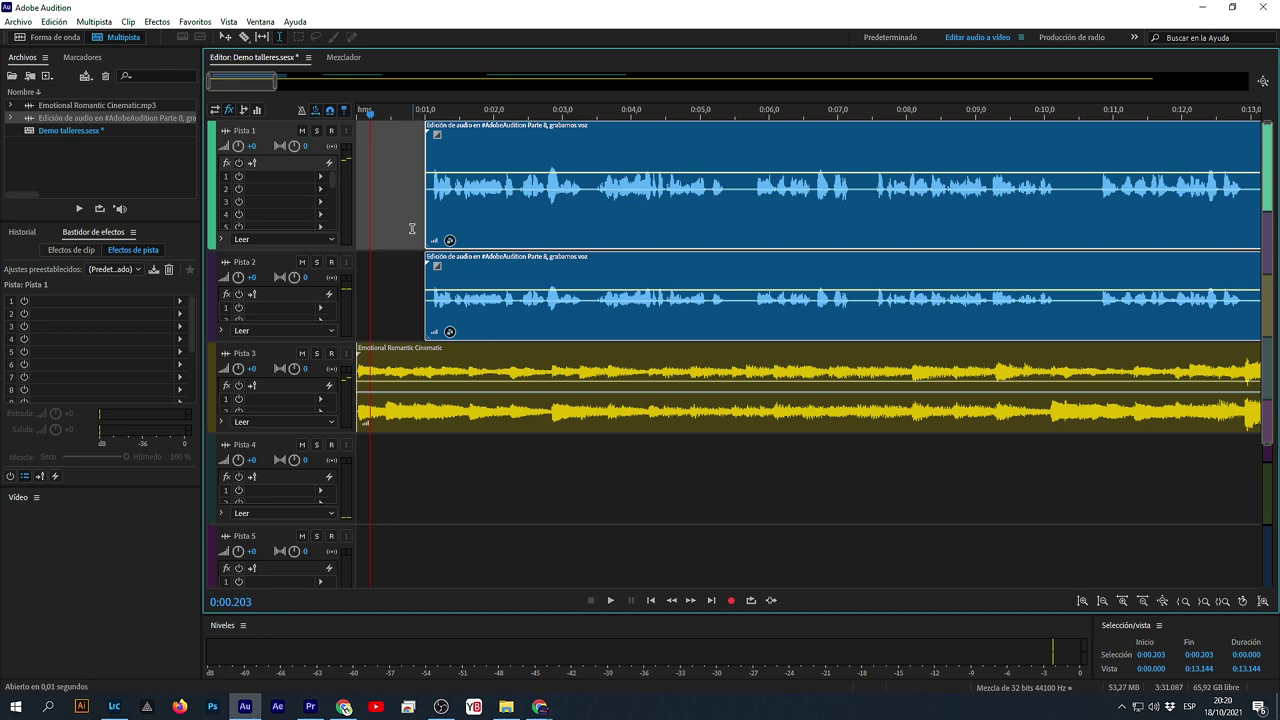
pyautogui.click(406, 229)
pyautogui.scroll(-5, 438, 122)
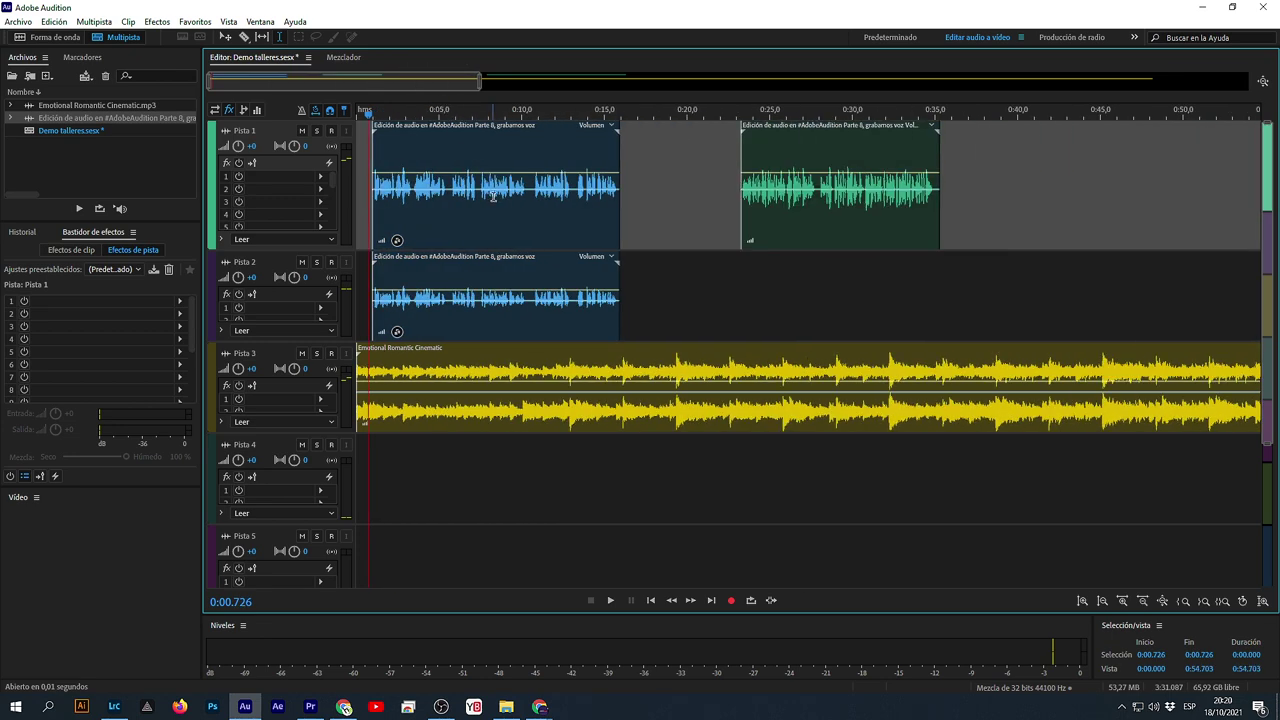
pyautogui.click(494, 196)
# - Add two volume keyframes to the Pista 3 music just after 0:01.000 and lower the second at about 0:01.3
pyautogui.scroll(5, 364, 115)
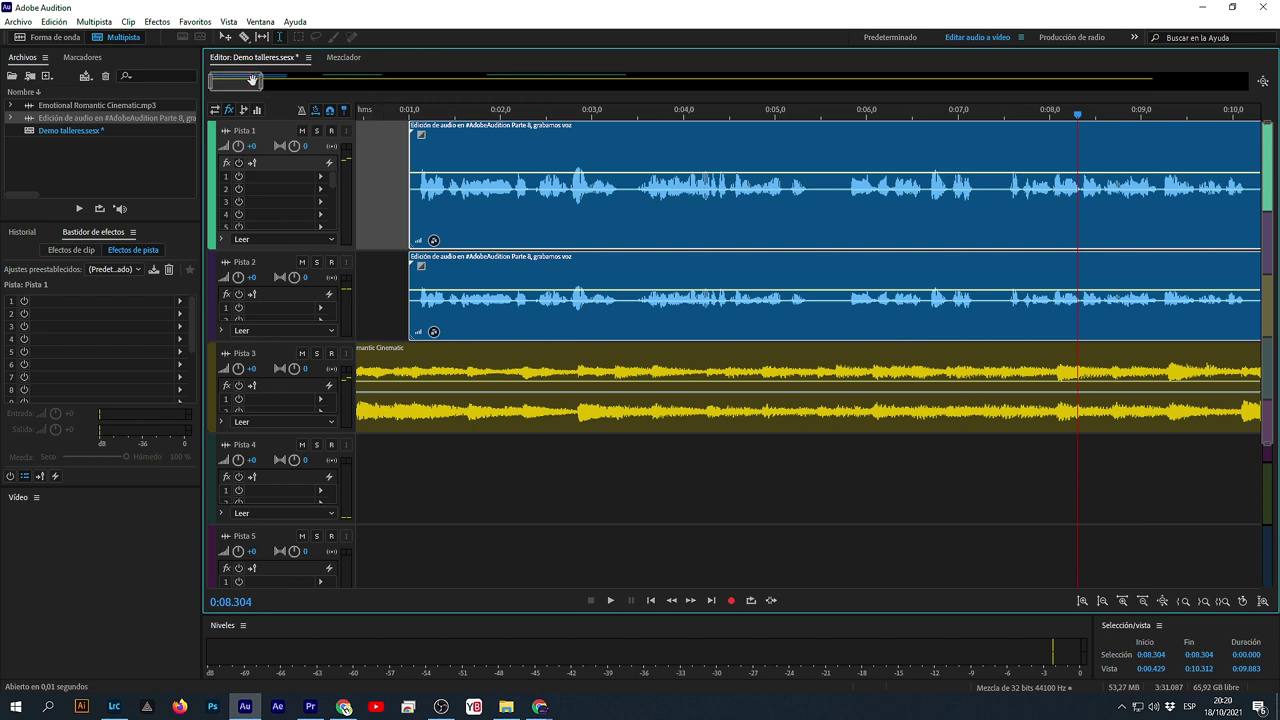
pyautogui.moveTo(240, 80); pyautogui.dragTo(176, 82)
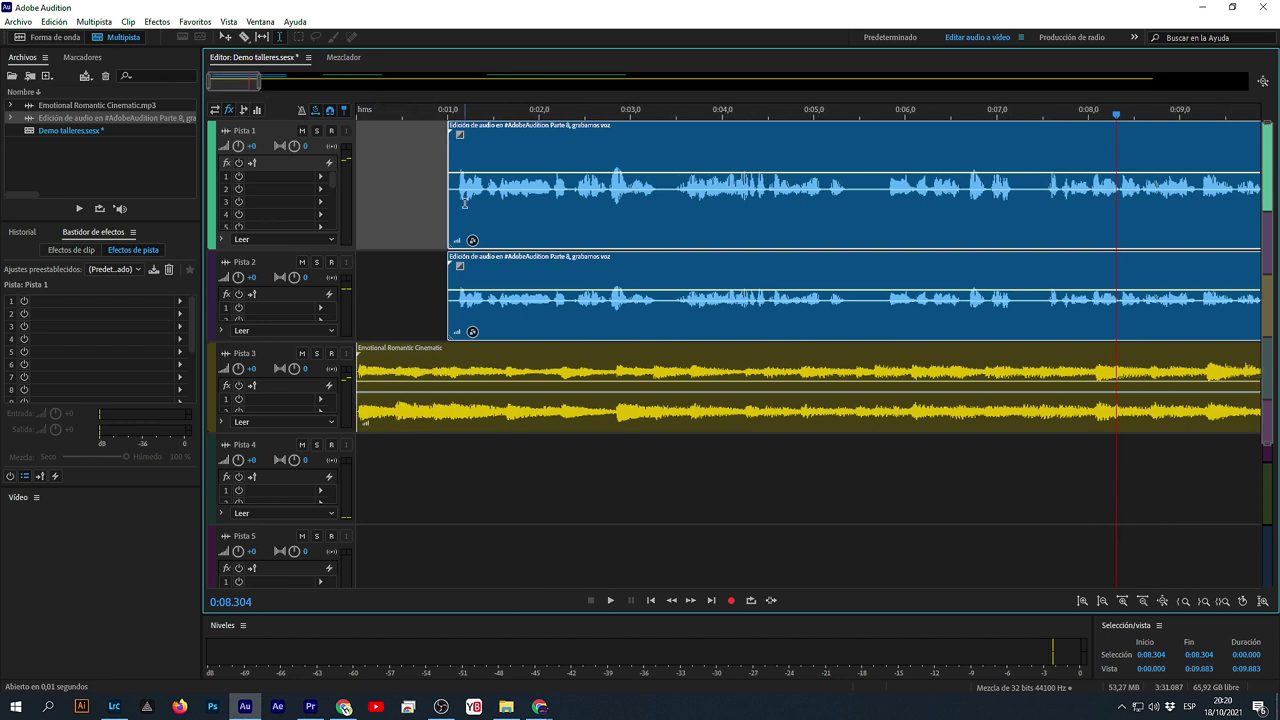
pyautogui.moveTo(375, 460); pyautogui.dragTo(378, 459)
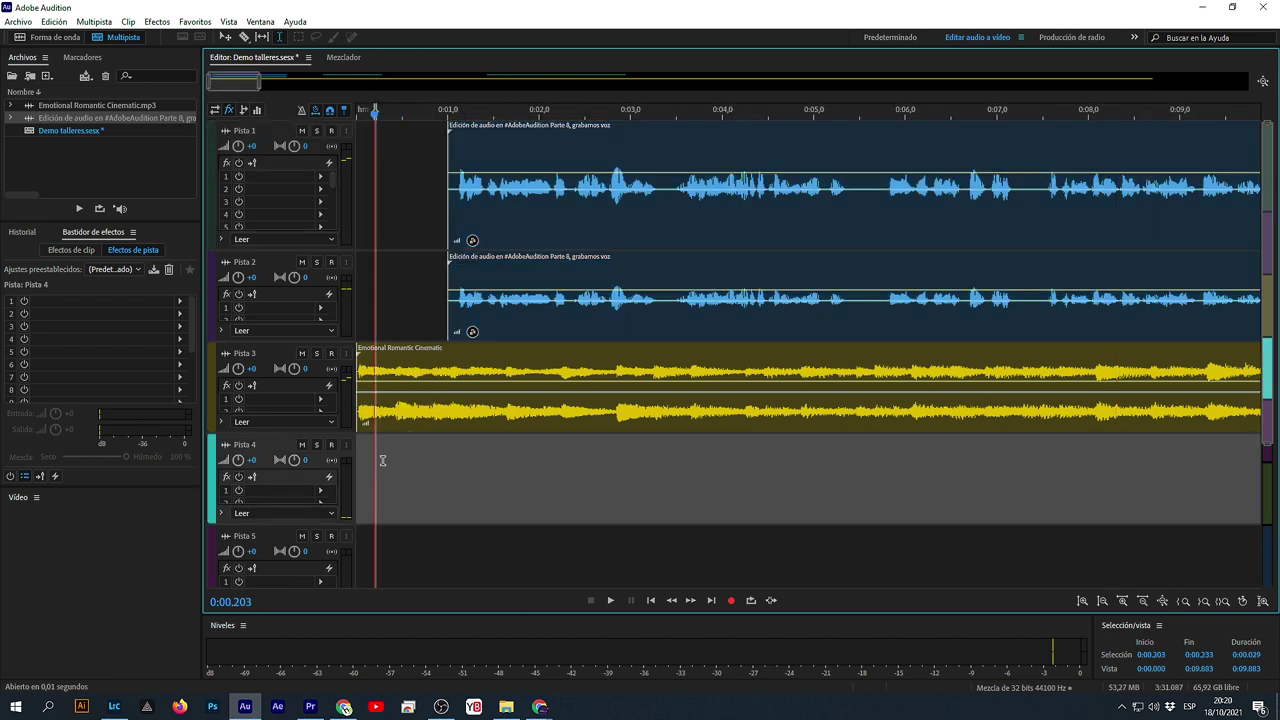
pyautogui.click(385, 460)
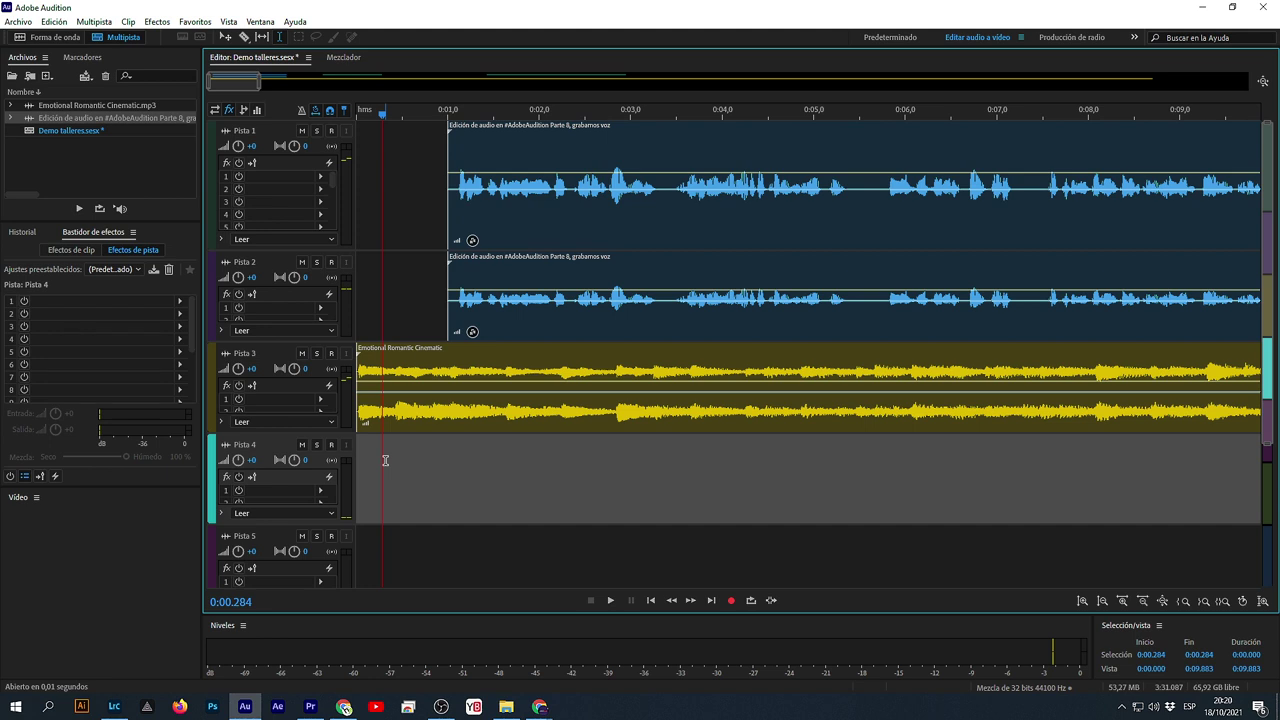
pyautogui.click(450, 383)
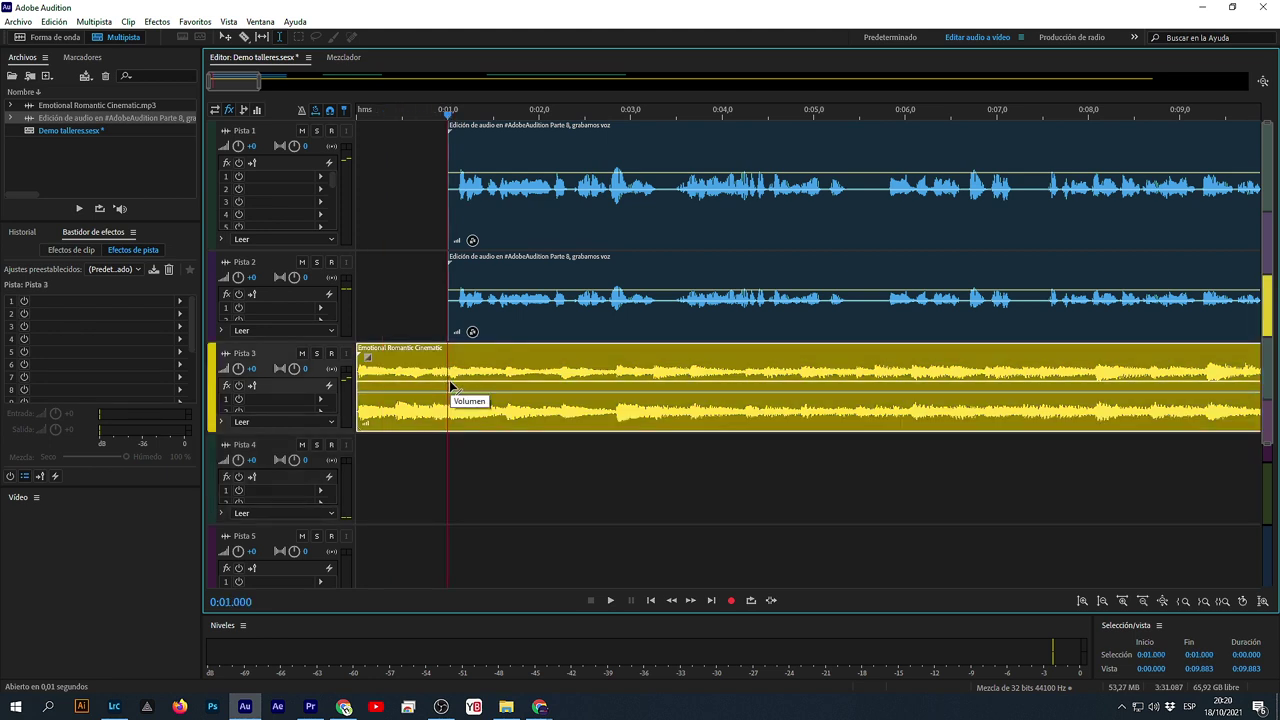
pyautogui.click(450, 382)
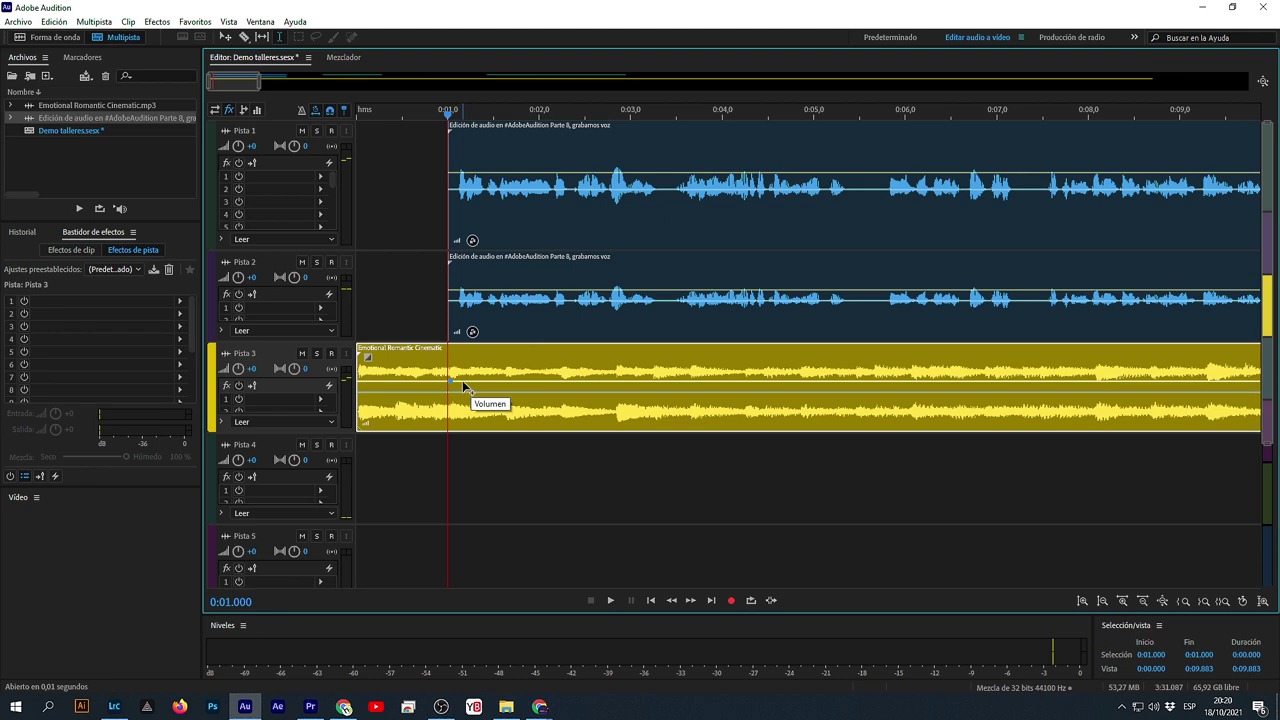
pyautogui.click(463, 383)
pyautogui.moveTo(463, 386); pyautogui.dragTo(477, 391)
# - Play from 0:00.101 and lower the Pista 3 music further with a volume keyframe at about 0:01.6
pyautogui.click(387, 310)
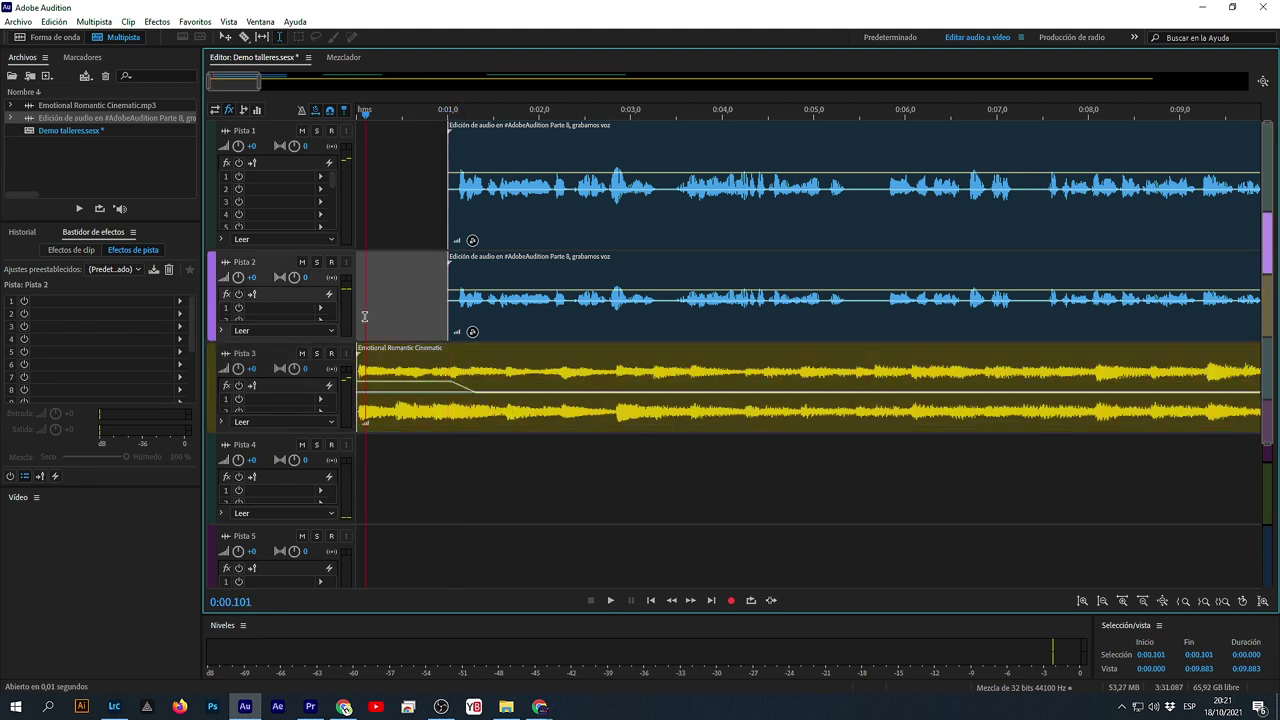
pyautogui.press('space')
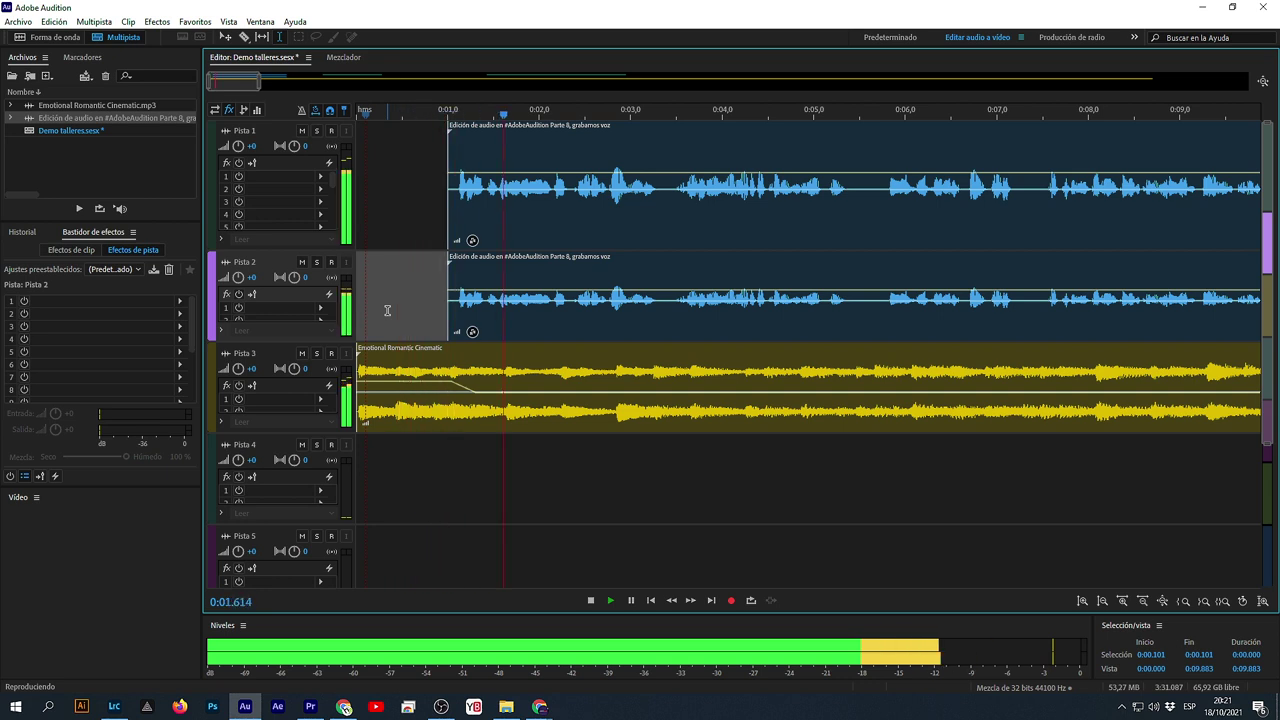
pyautogui.click(496, 399)
pyautogui.moveTo(503, 399); pyautogui.dragTo(508, 403)
pyautogui.scroll(-2, 440, 115)
pyautogui.scroll(-1, 440, 115)
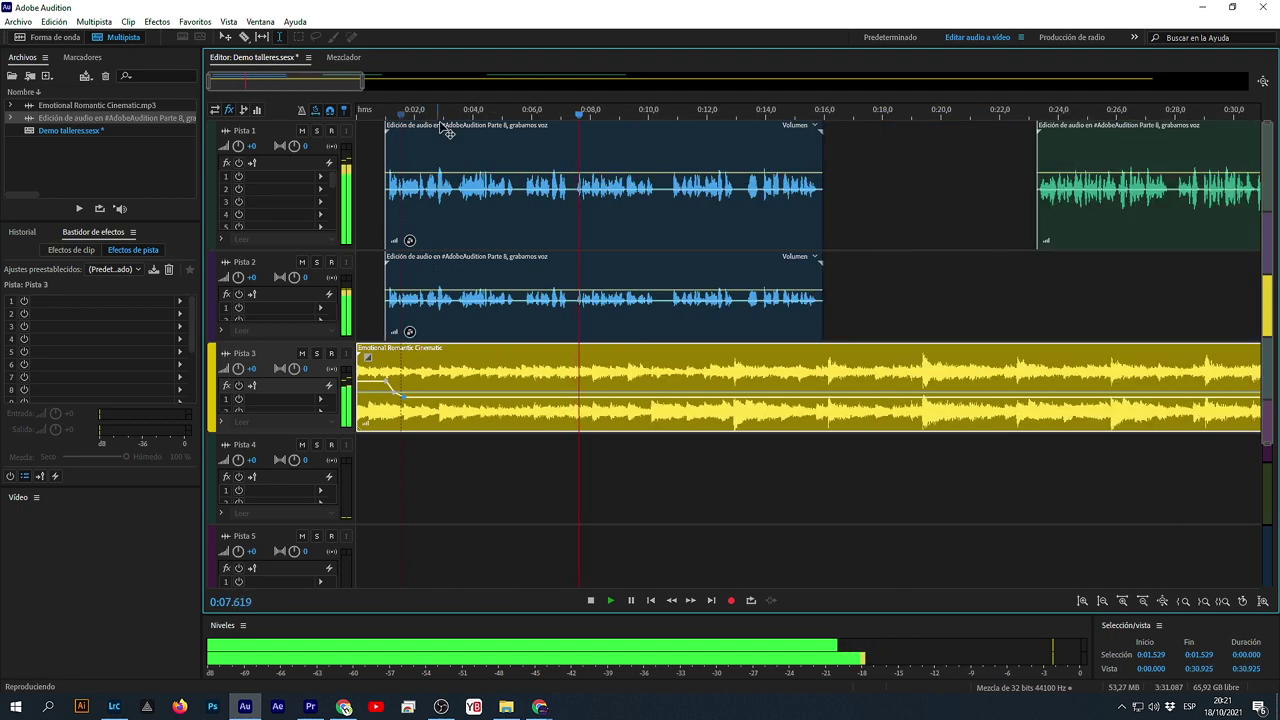
# - Lower the music slightly more at about 0:03, add a volume keyframe at about 0:15, and stop playback
pyautogui.moveTo(446, 400); pyautogui.dragTo(442, 403)
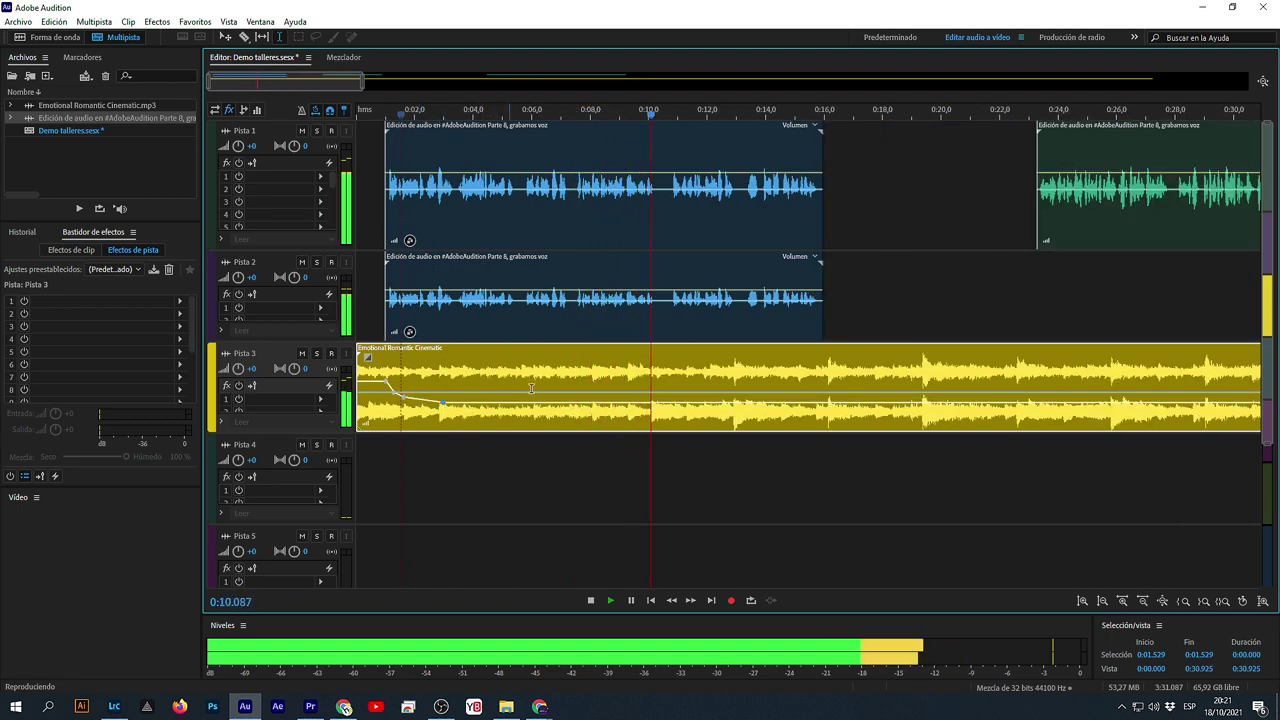
pyautogui.click(798, 403)
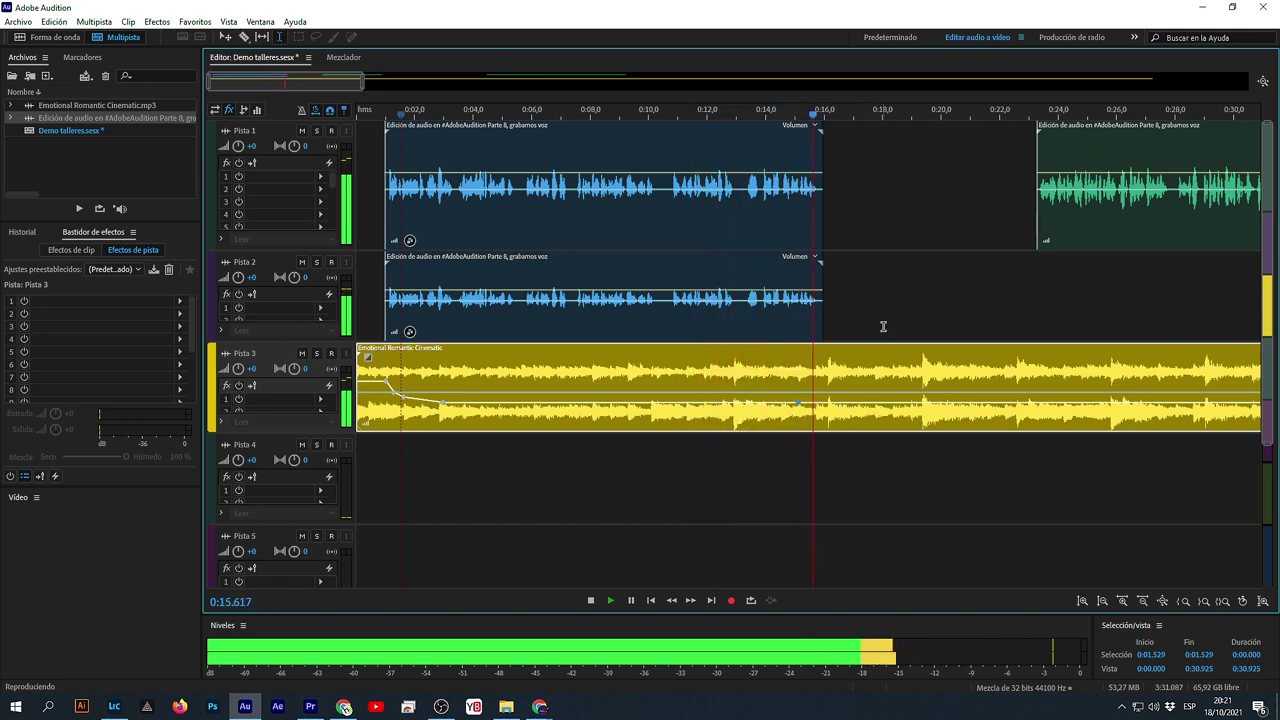
pyautogui.press('space')
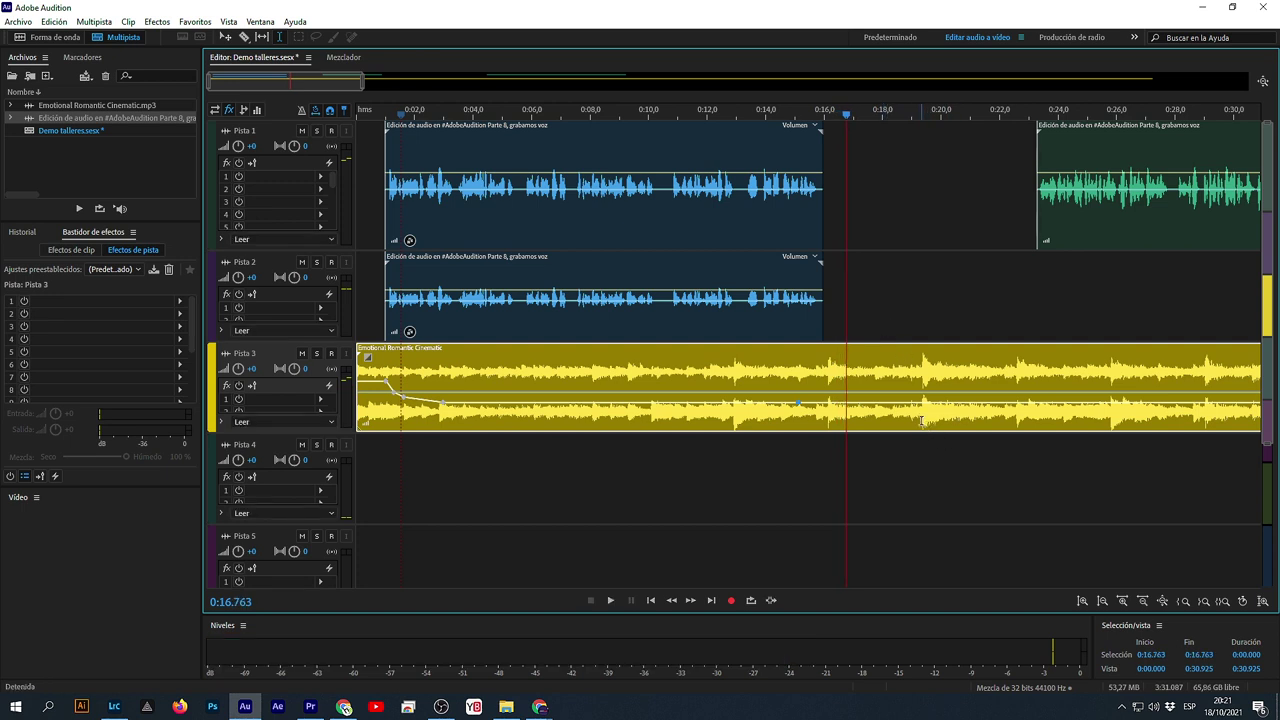
# - Cut the Pista 3 music at about 0:19.3 and delete everything that follows it on the track
pyautogui.moveTo(921, 421)
pyautogui.mouseDown()
pyautogui.moveTo(980, 437)
pyautogui.moveTo(940, 432)
pyautogui.mouseUp()
pyautogui.press('Delete')
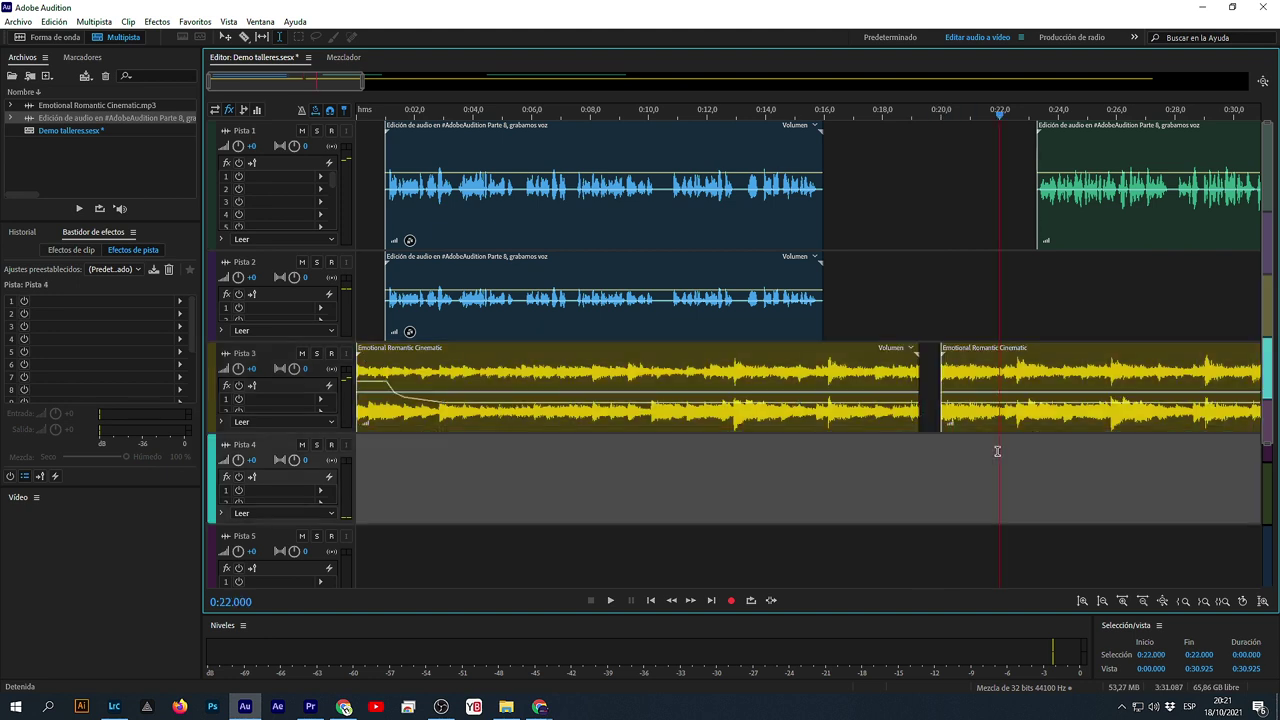
pyautogui.click(985, 413)
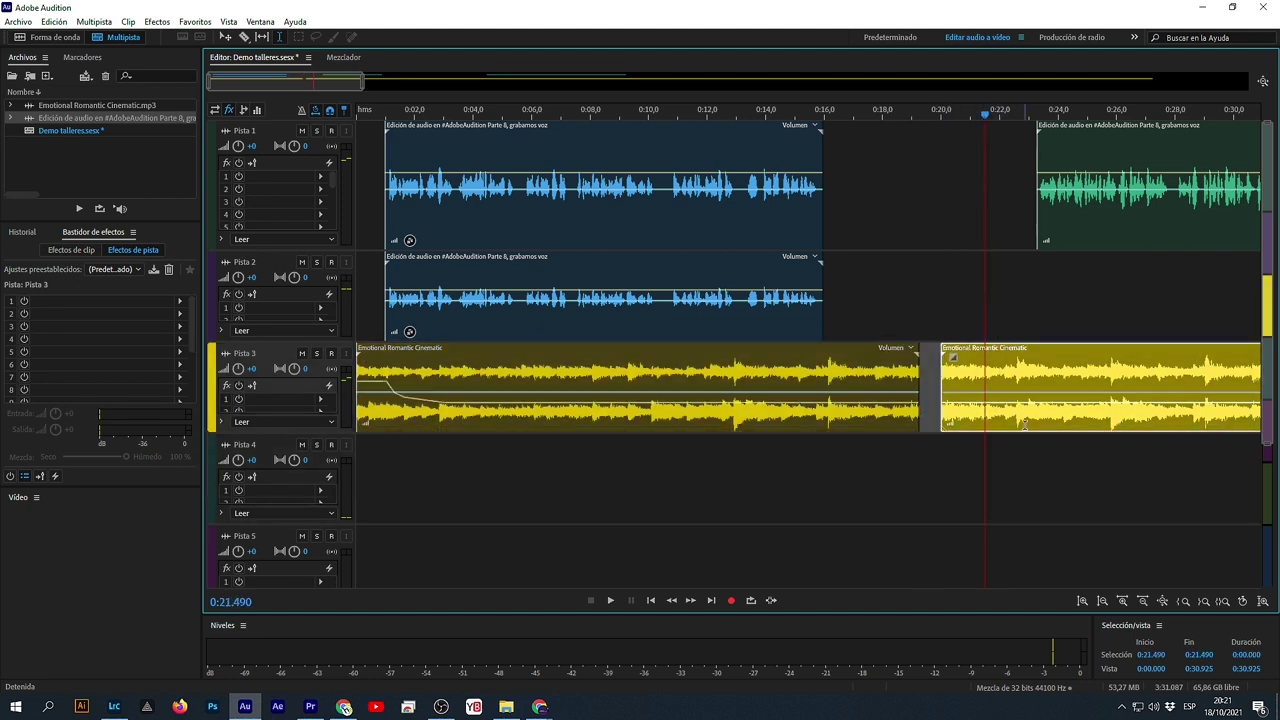
pyautogui.press('Delete')
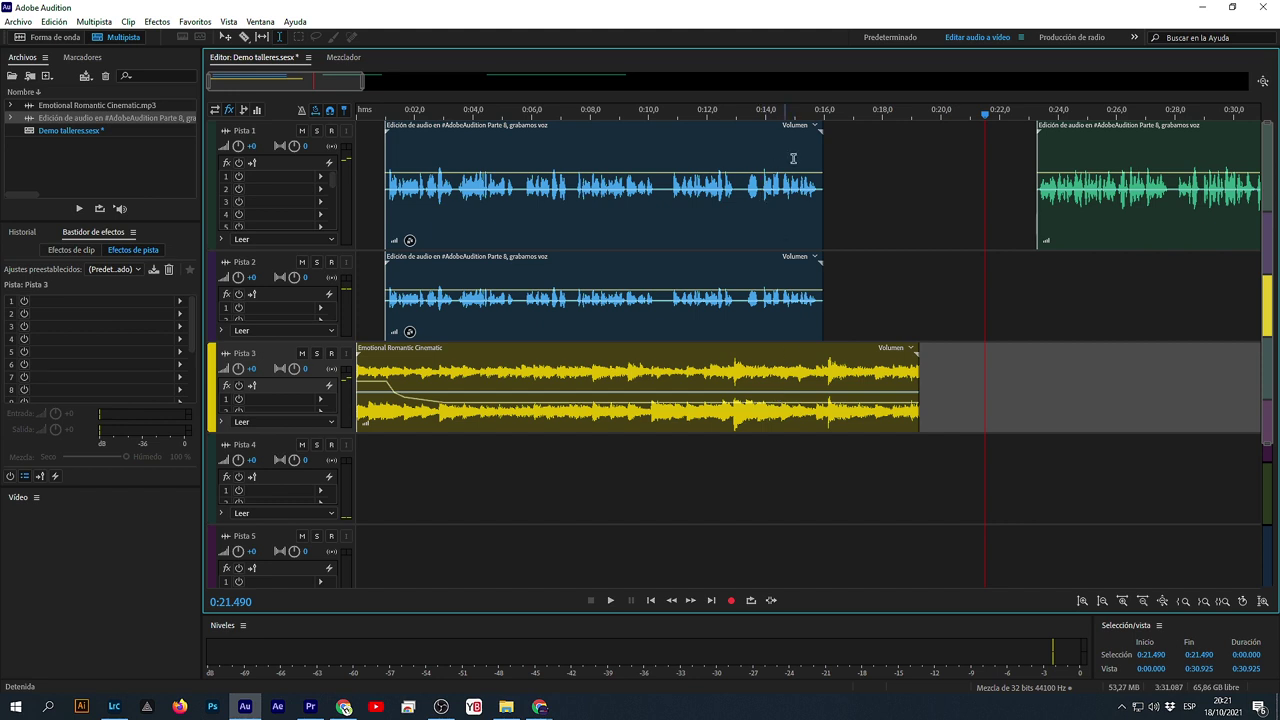
# - Raise the Pista 3 music as the first voice clip ends, with volume keyframes at about 0:15.1, 0:15.6 and 0:16.0
pyautogui.scroll(6, 824, 115)
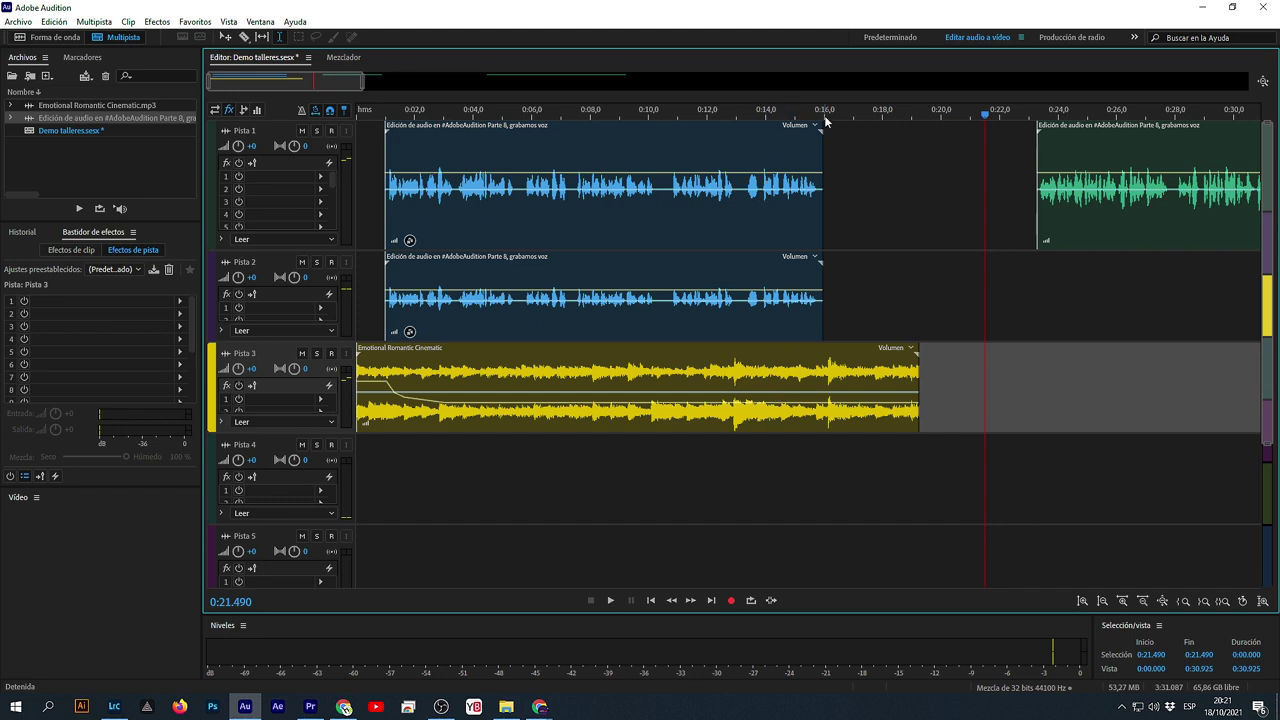
pyautogui.click(764, 405)
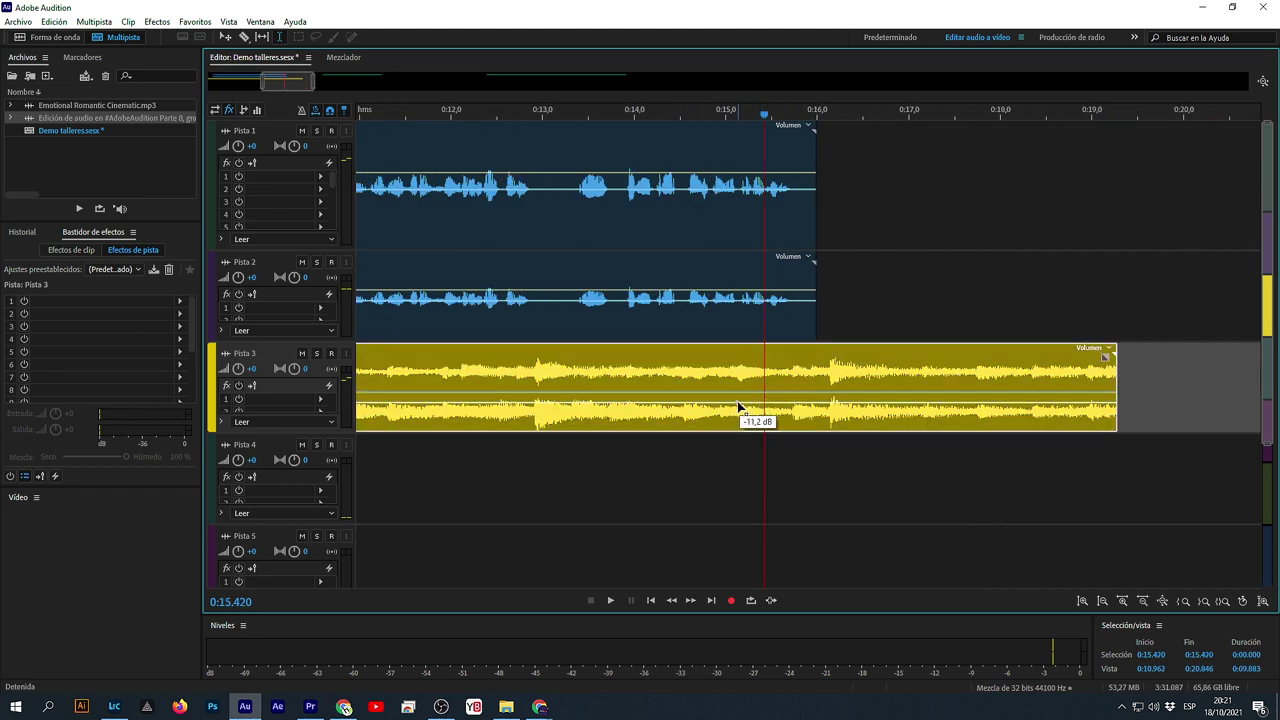
pyautogui.moveTo(798, 405); pyautogui.dragTo(817, 389)
pyautogui.moveTo(809, 386); pyautogui.dragTo(813, 388)
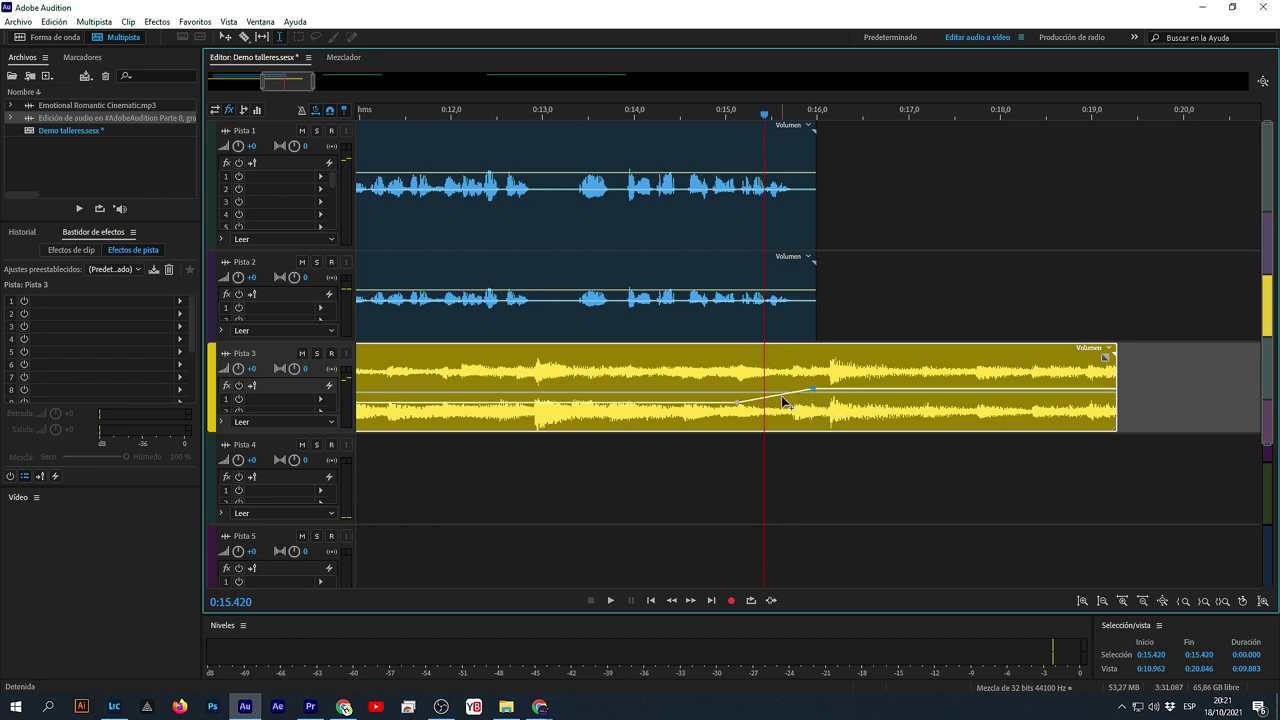
pyautogui.moveTo(785, 396); pyautogui.dragTo(775, 400)
pyautogui.moveTo(779, 400); pyautogui.dragTo(779, 399)
# - Fade out the end of the Pista 3 music from about 0:18.0 and play the transition from 0:14.560
pyautogui.moveTo(1105, 356); pyautogui.dragTo(986, 358)
pyautogui.click(685, 493)
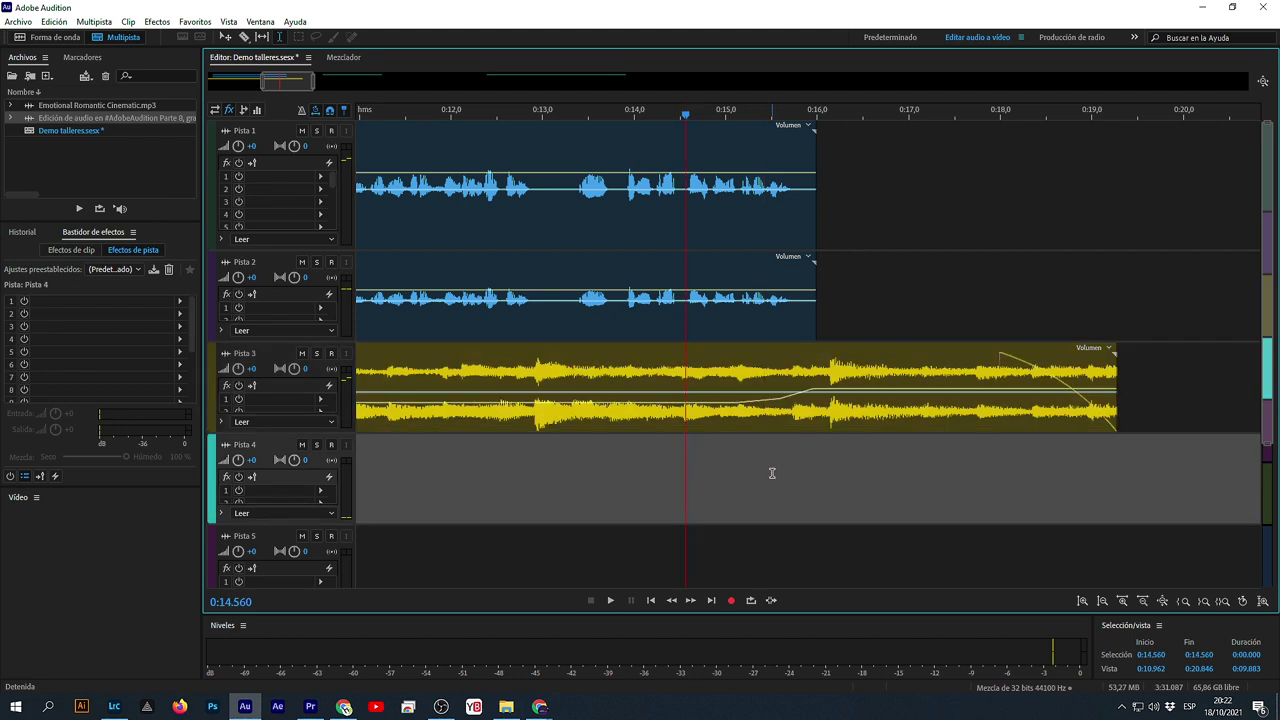
pyautogui.press('space')
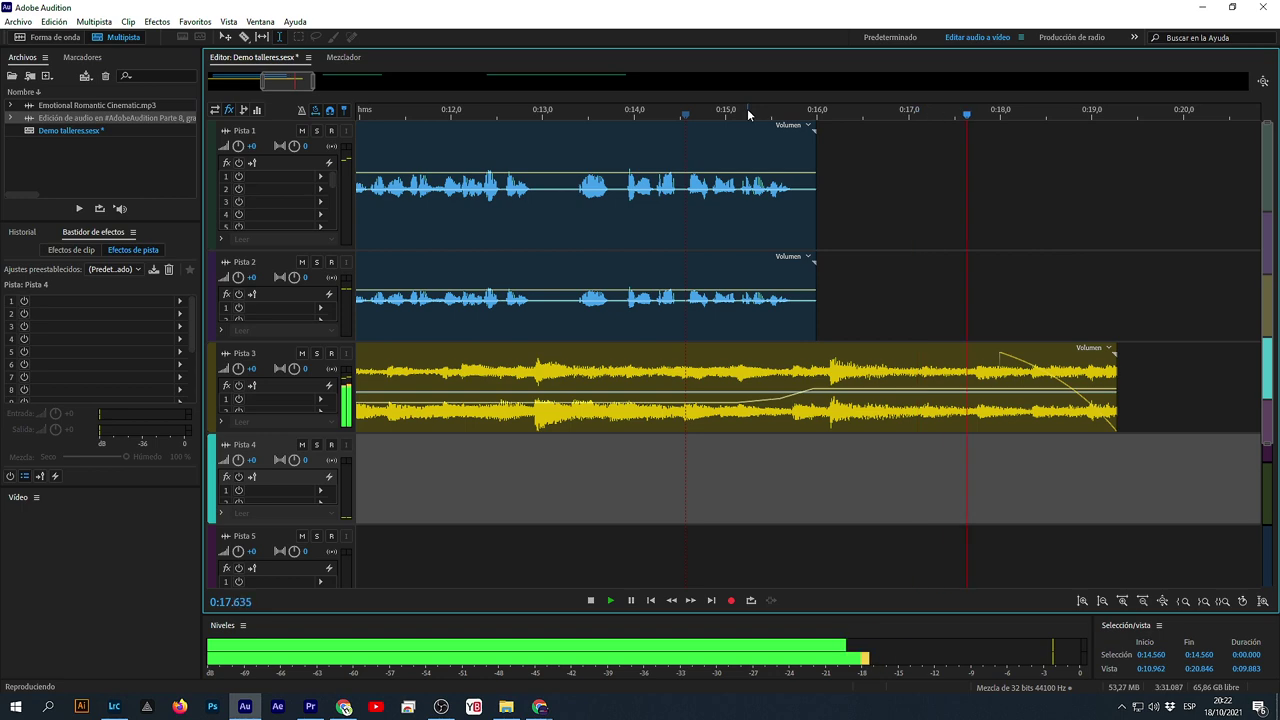
pyautogui.press('space')
# - Replace the Pista 3 fade-out with a longer one starting at about 0:16.8 and play it from 0:17.105
pyautogui.scroll(-3, 747, 108)
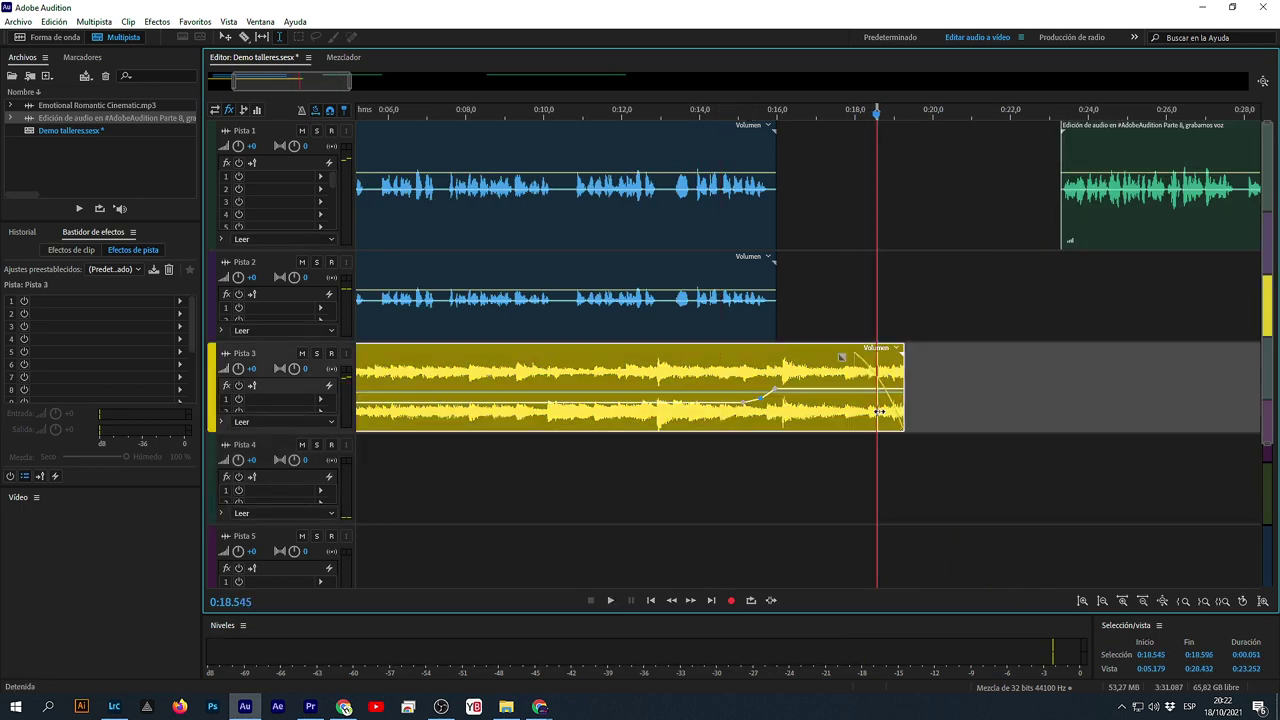
pyautogui.click(877, 390)
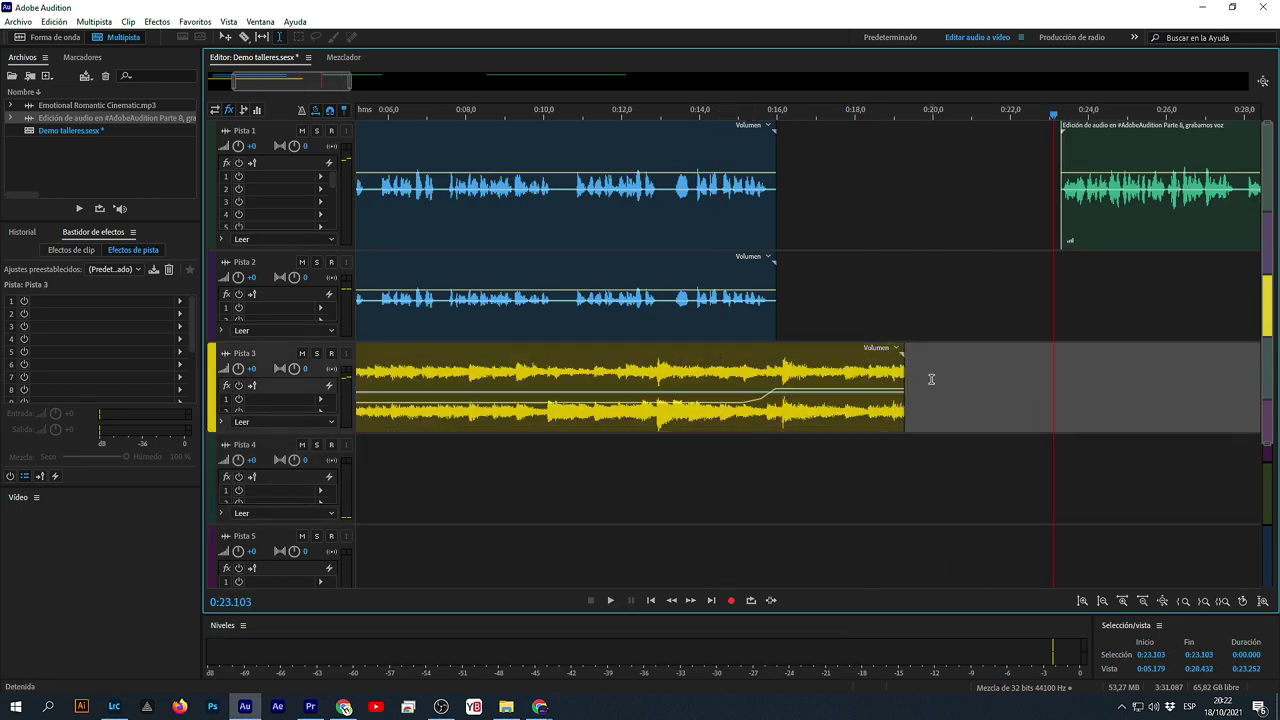
pyautogui.click(891, 362)
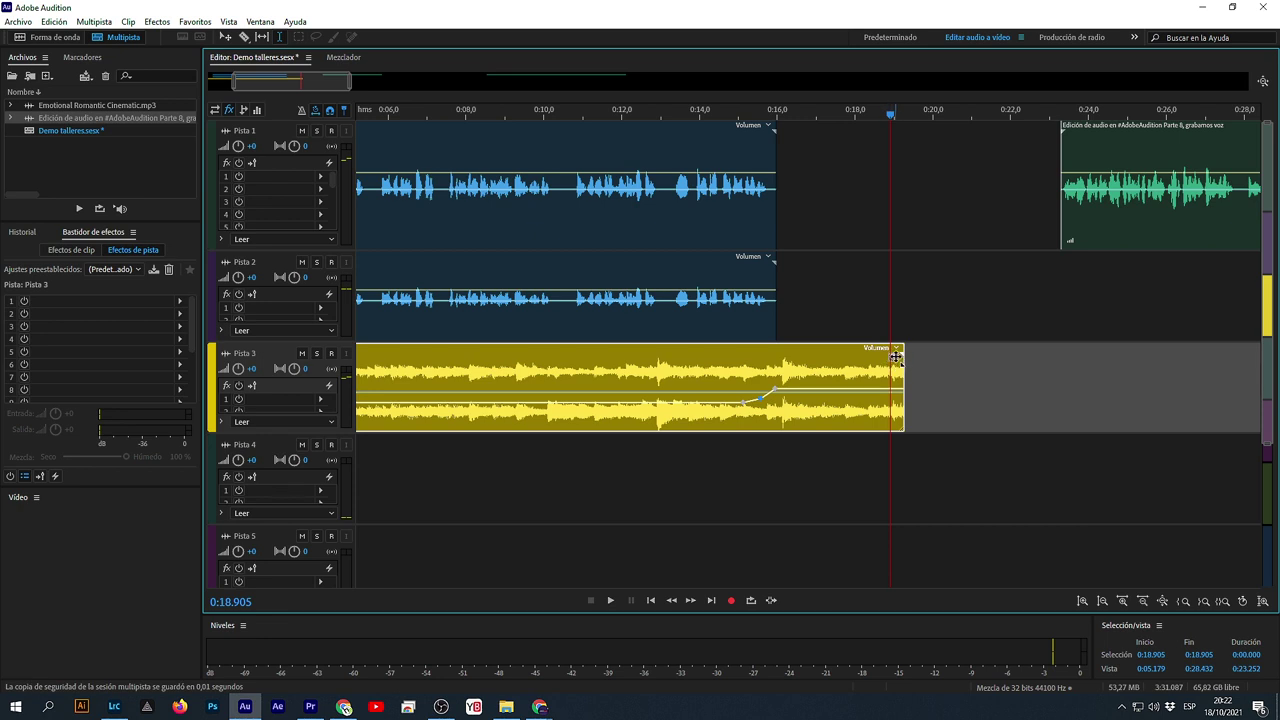
pyautogui.moveTo(896, 357)
pyautogui.mouseDown()
pyautogui.moveTo(825, 347)
pyautogui.moveTo(804, 359)
pyautogui.mouseUp()
pyautogui.click(839, 318)
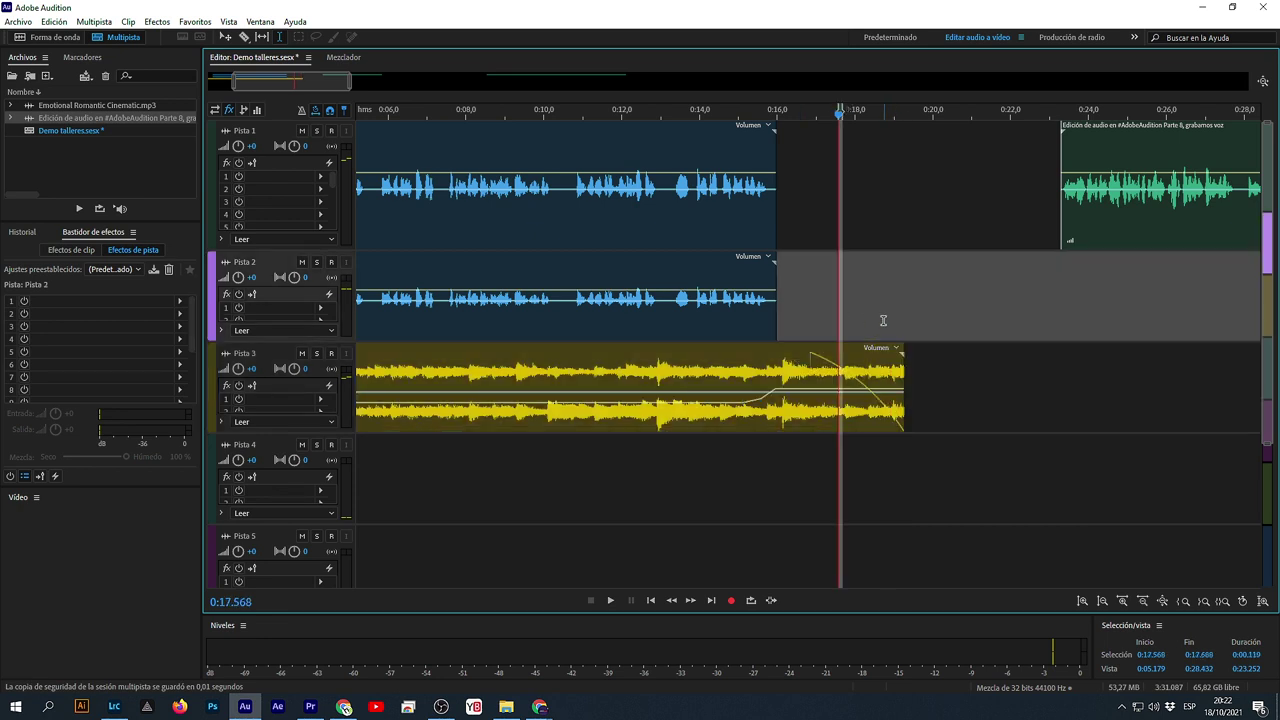
pyautogui.click(820, 180)
pyautogui.scroll(-4, 796, 110)
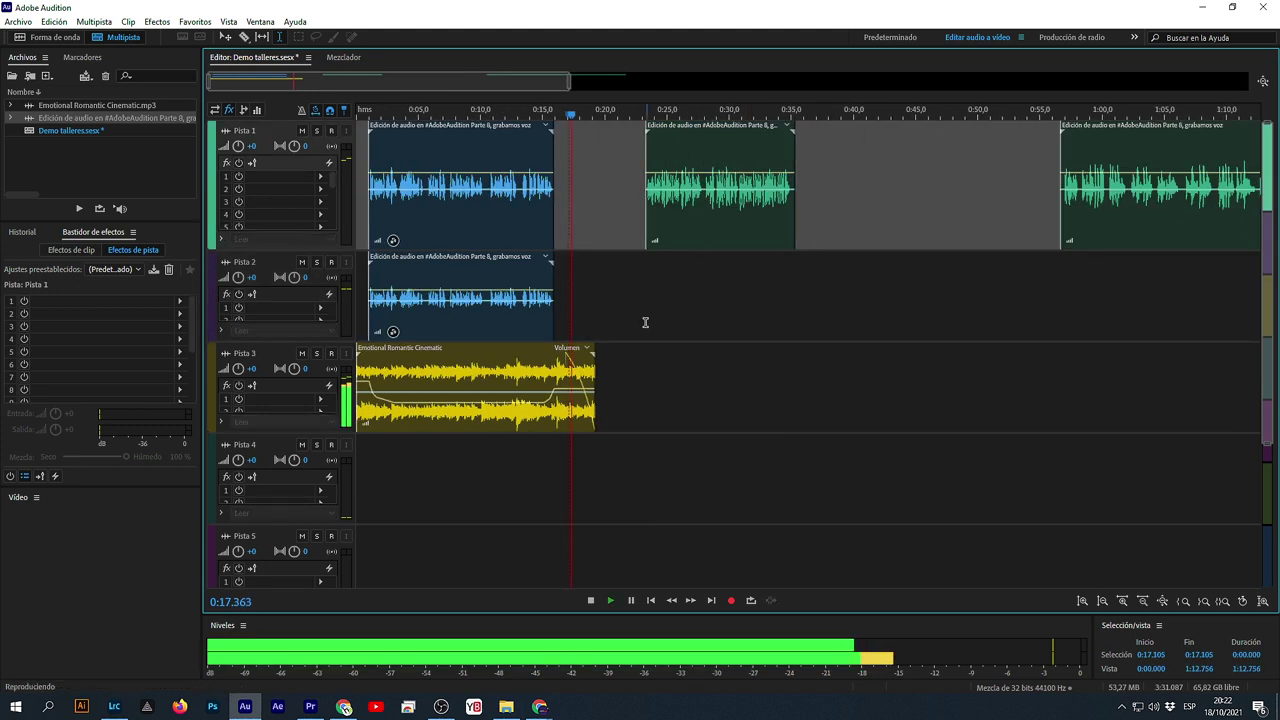
# - Play the second voice clip on Pista 1 from 0:23.805, and copy the clip straight down onto Pista 2
pyautogui.click(652, 304)
pyautogui.press('space')
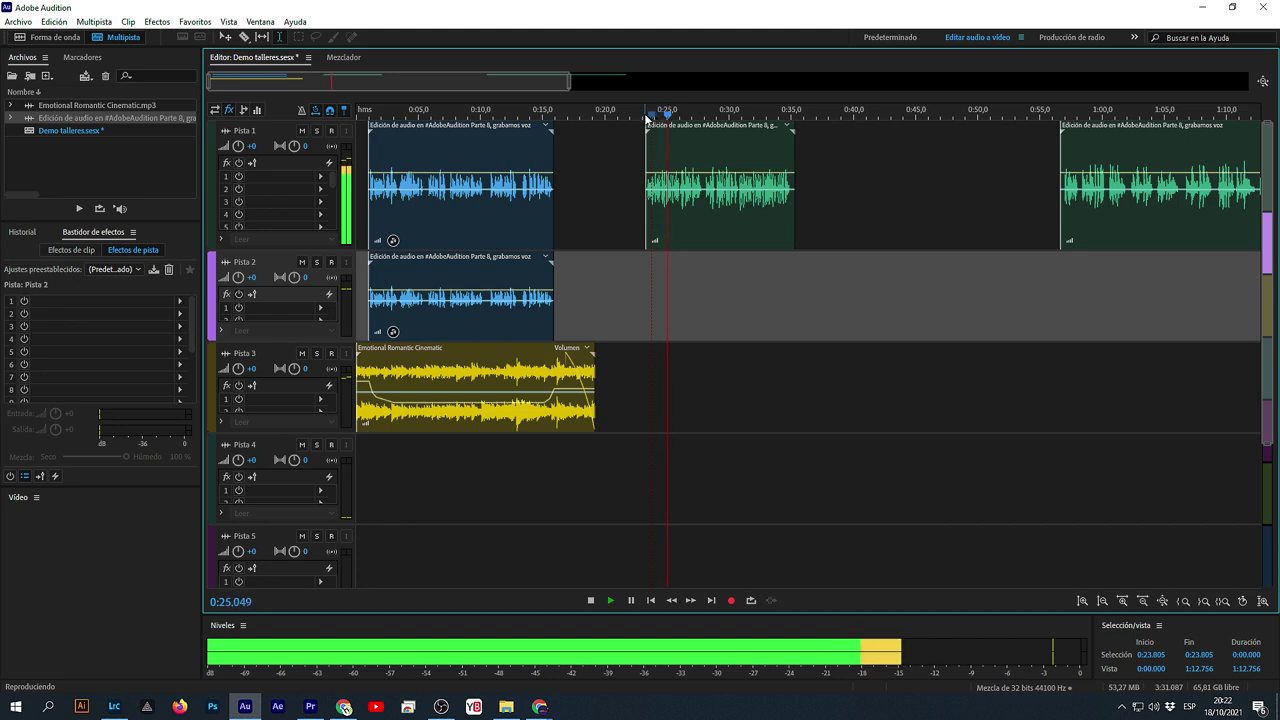
pyautogui.press('space')
pyautogui.scroll(3, 645, 118)
pyautogui.scroll(2, 645, 118)
pyautogui.click(676, 134)
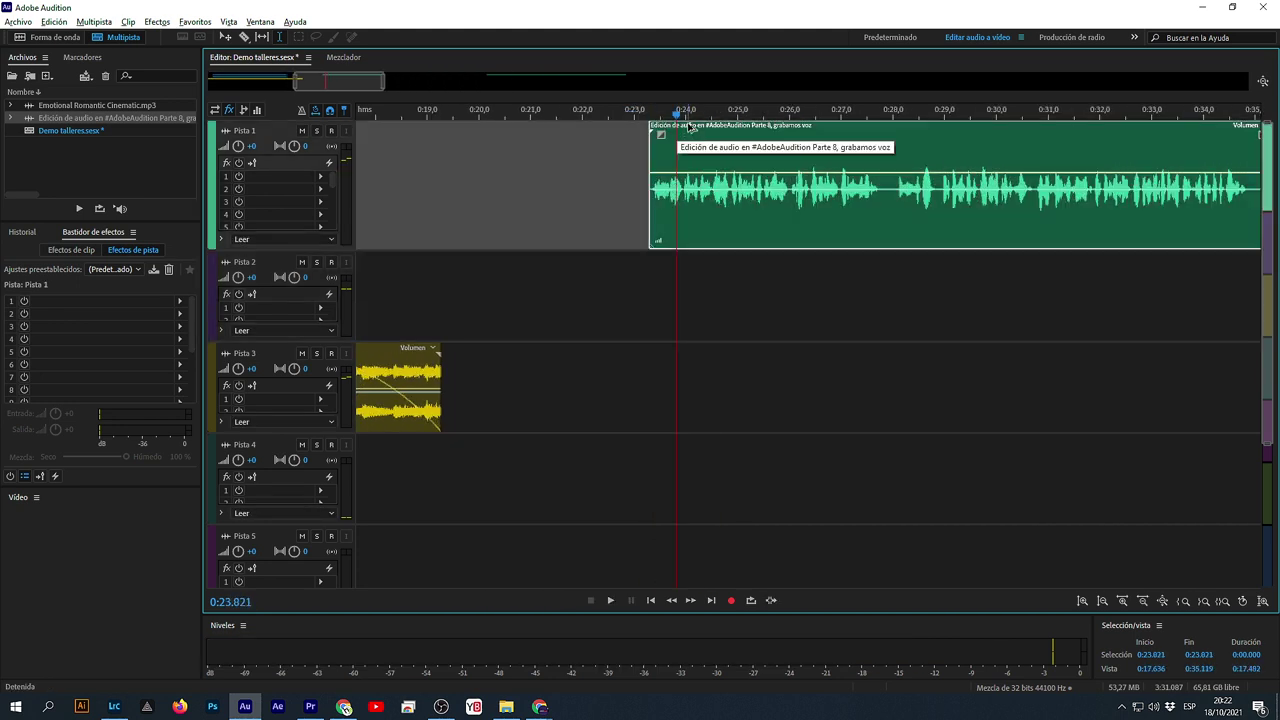
pyautogui.moveTo(689, 163); pyautogui.dragTo(689, 299)
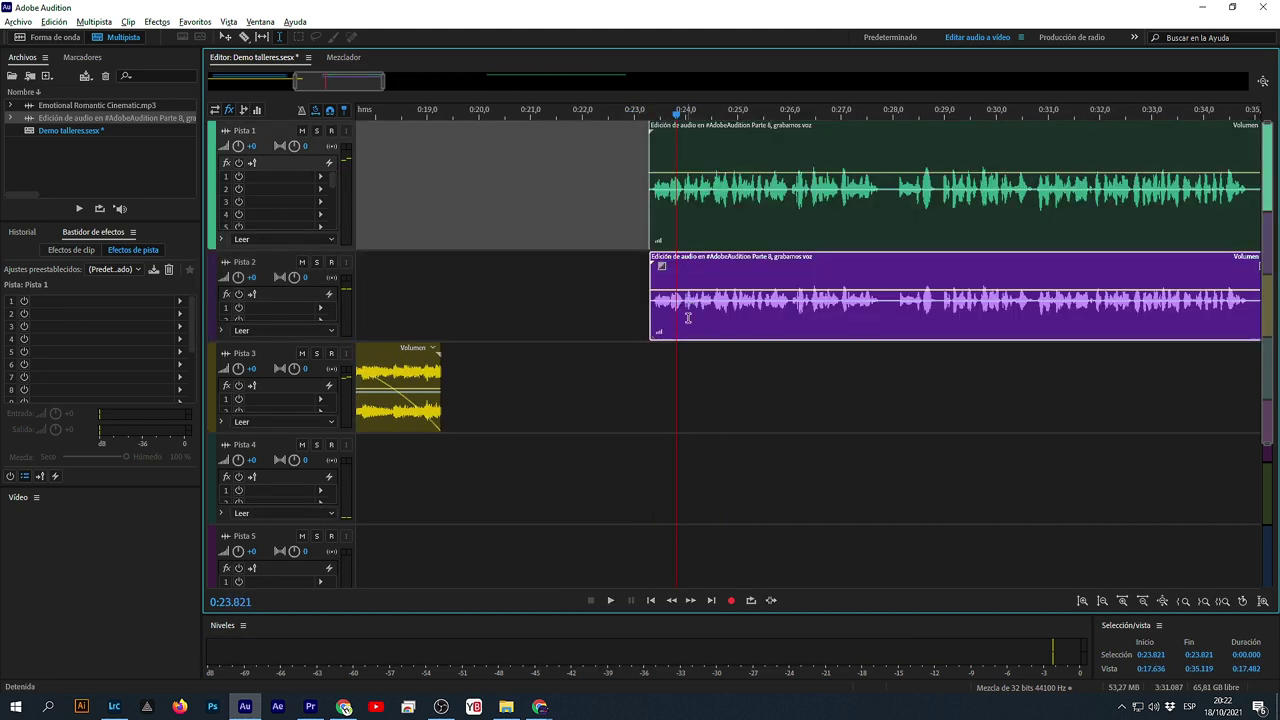
# - Play the doubled second voice clips together from about 0:23.5 and again from 0:24.330
pyautogui.click(662, 375)
pyautogui.press('space')
pyautogui.press('space')
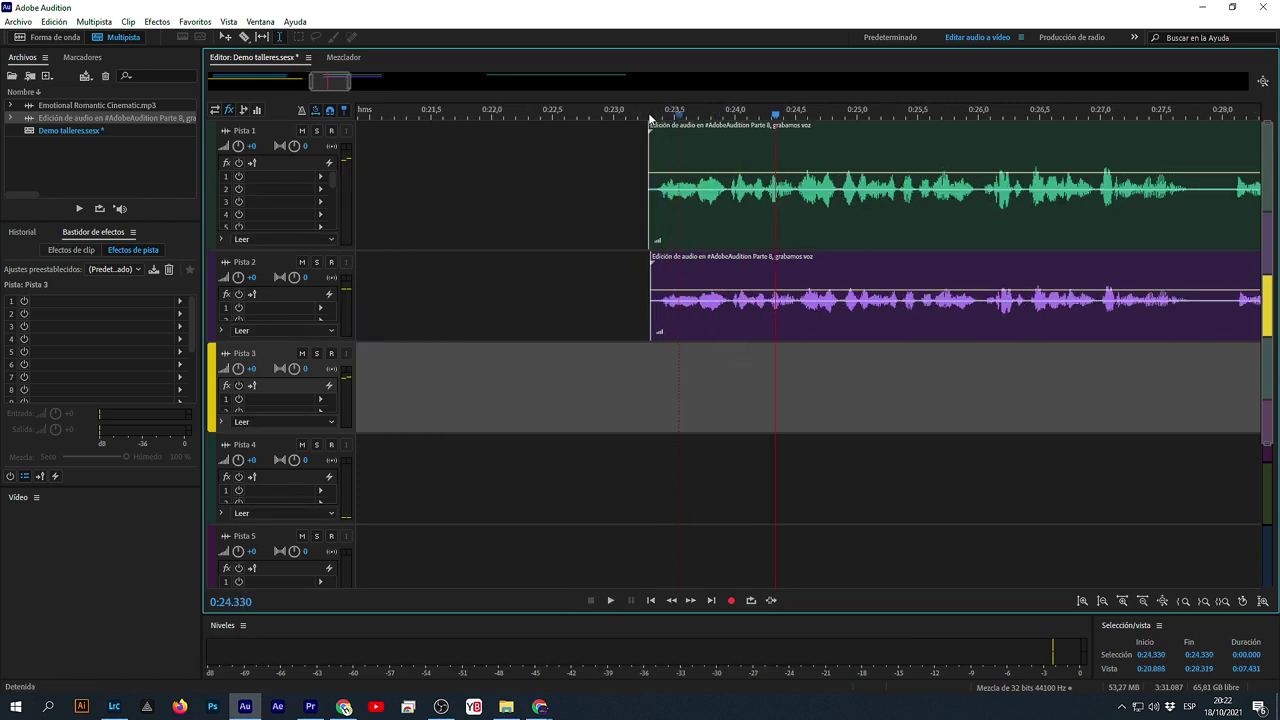
pyautogui.scroll(-3, 650, 118)
pyautogui.press('space')
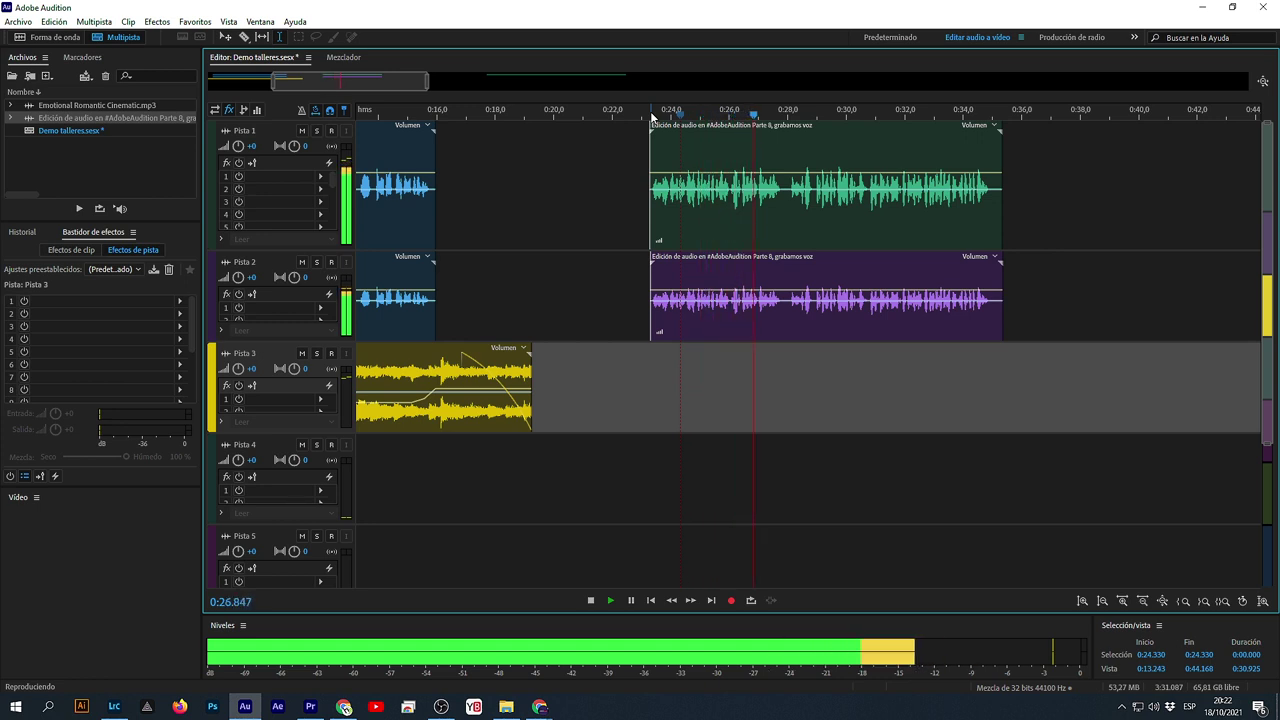
pyautogui.press('space')
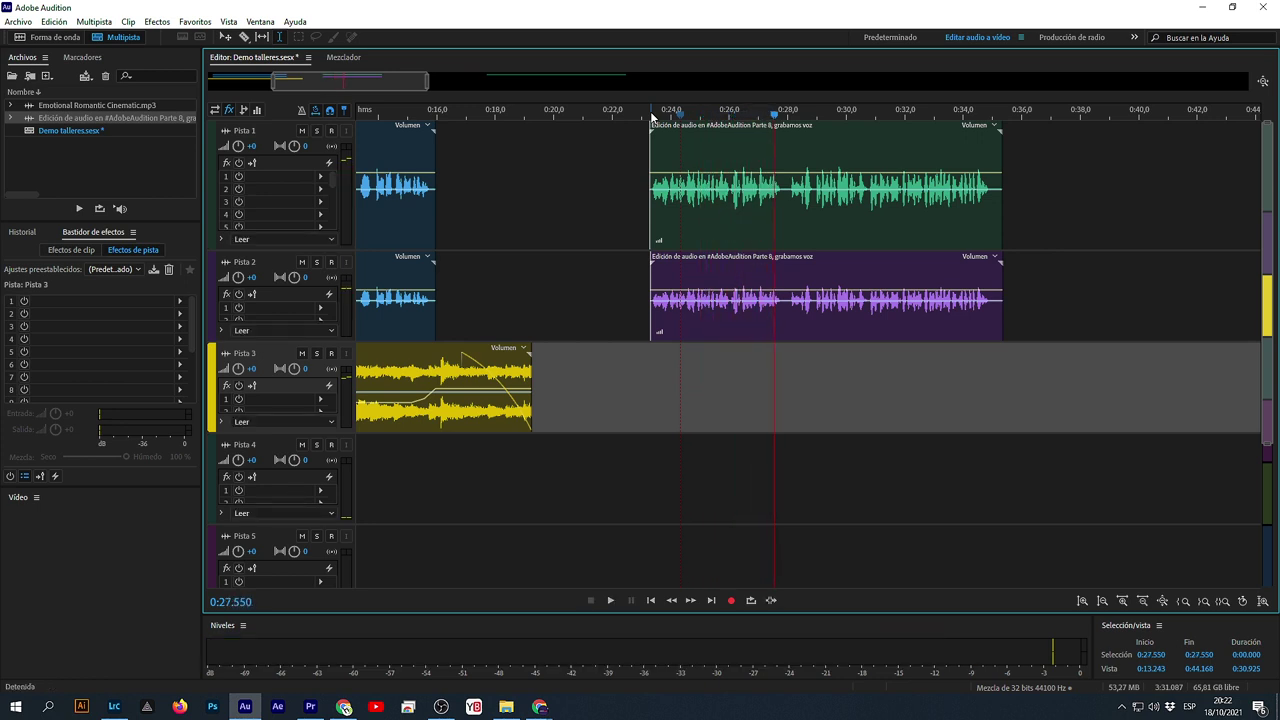
# - Align the start of the copied Pista 2 voice clip exactly with the start of the Pista 1 clip
pyautogui.scroll(20, 650, 118)
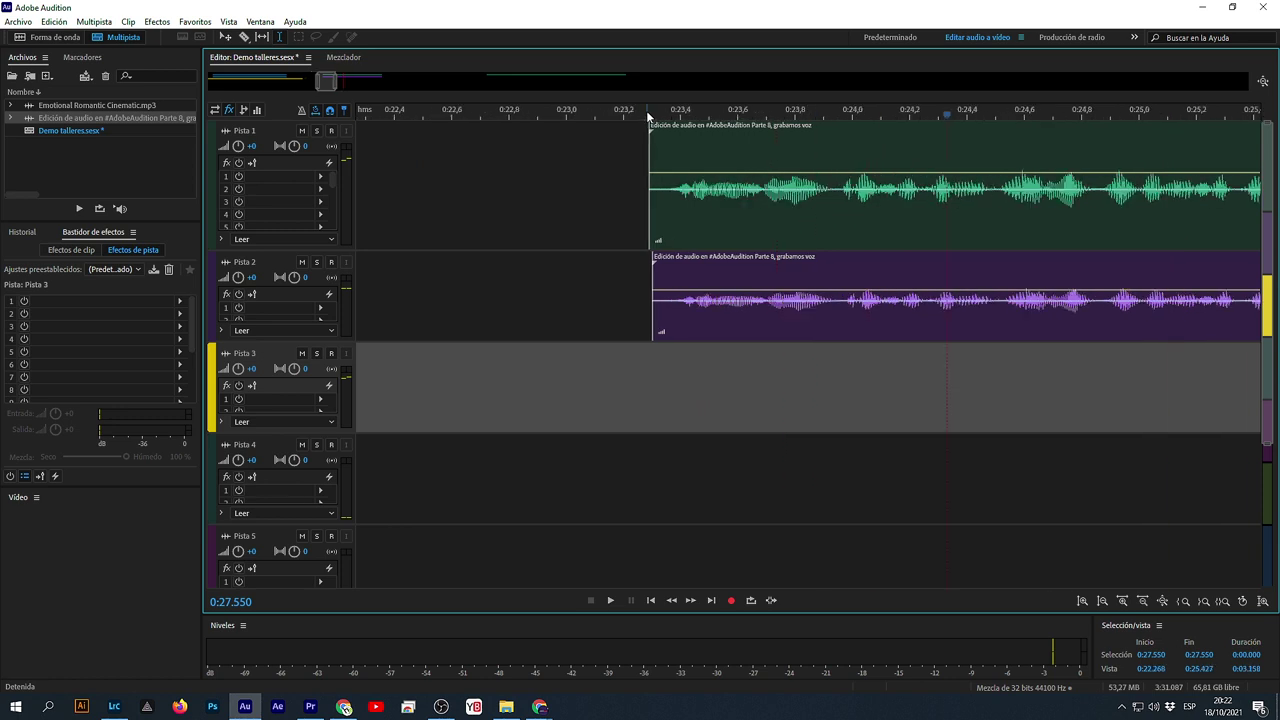
pyautogui.scroll(10, 648, 112)
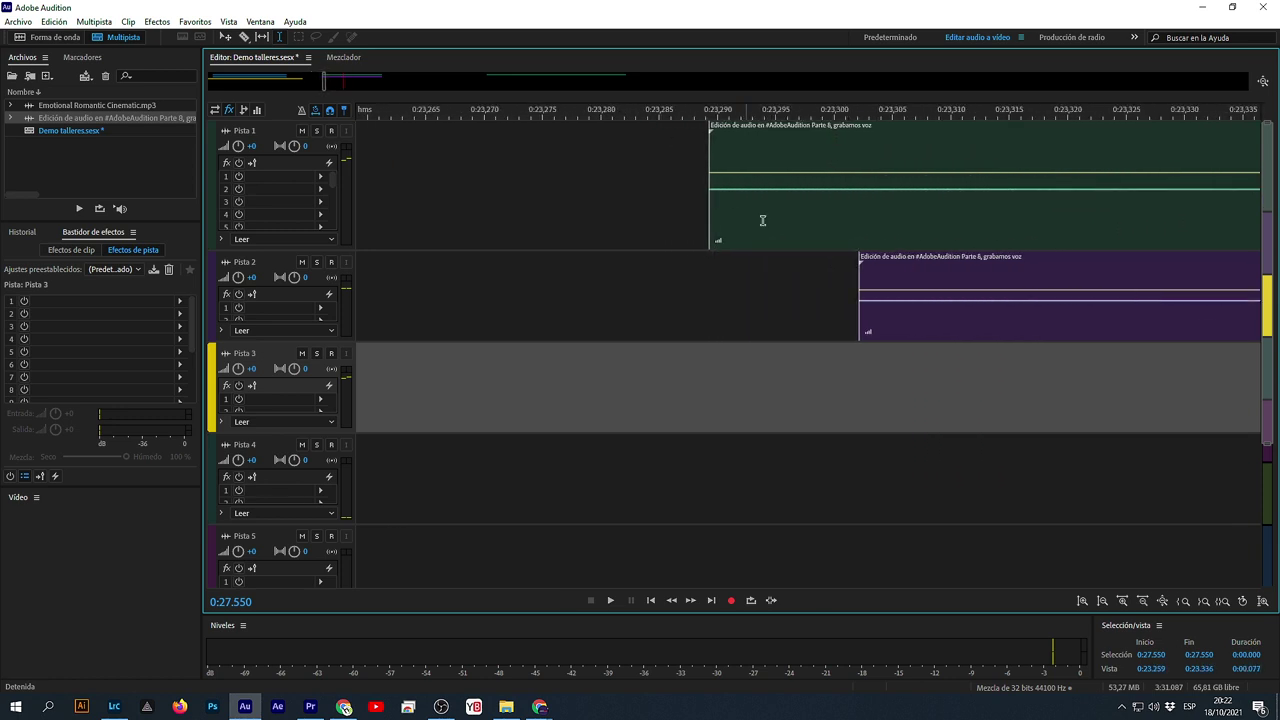
pyautogui.moveTo(684, 315); pyautogui.dragTo(934, 457)
pyautogui.click(800, 406)
pyautogui.moveTo(893, 262); pyautogui.dragTo(741, 279)
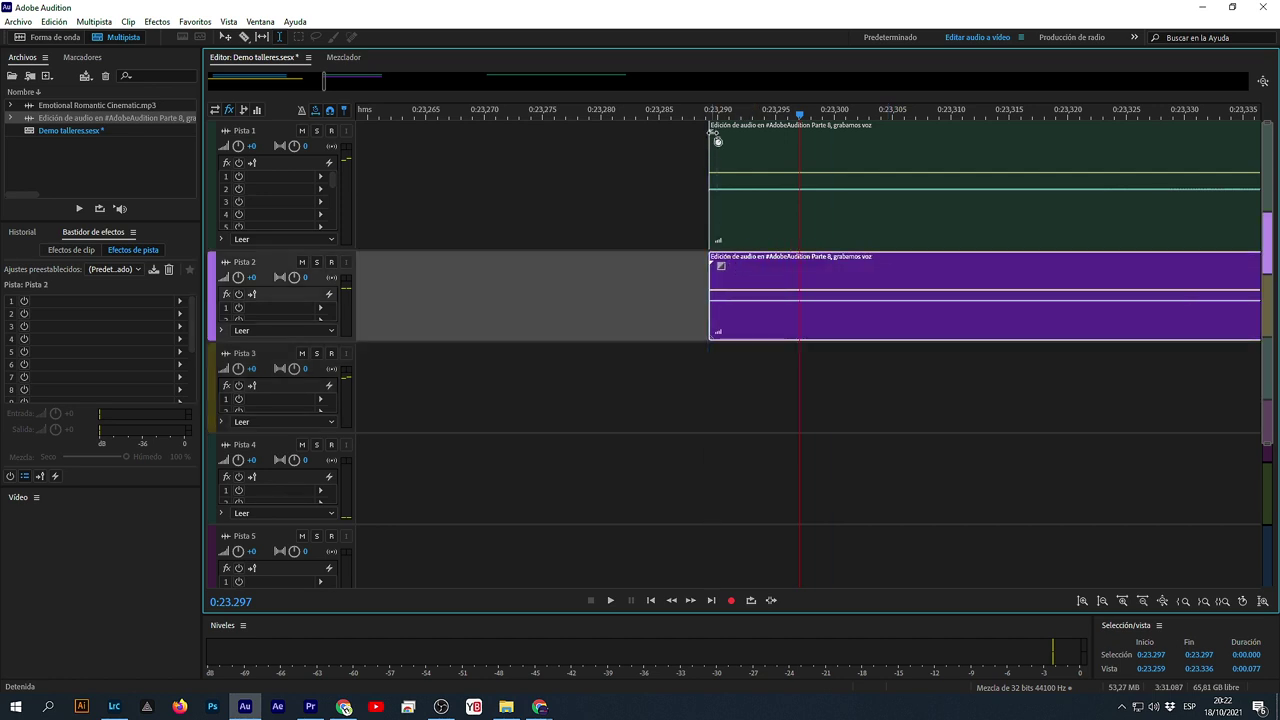
# - Save the "Demo talleres" session, including the unsaved changes to its voice recording file
pyautogui.scroll(-4, 711, 119)
pyautogui.scroll(-8, 711, 119)
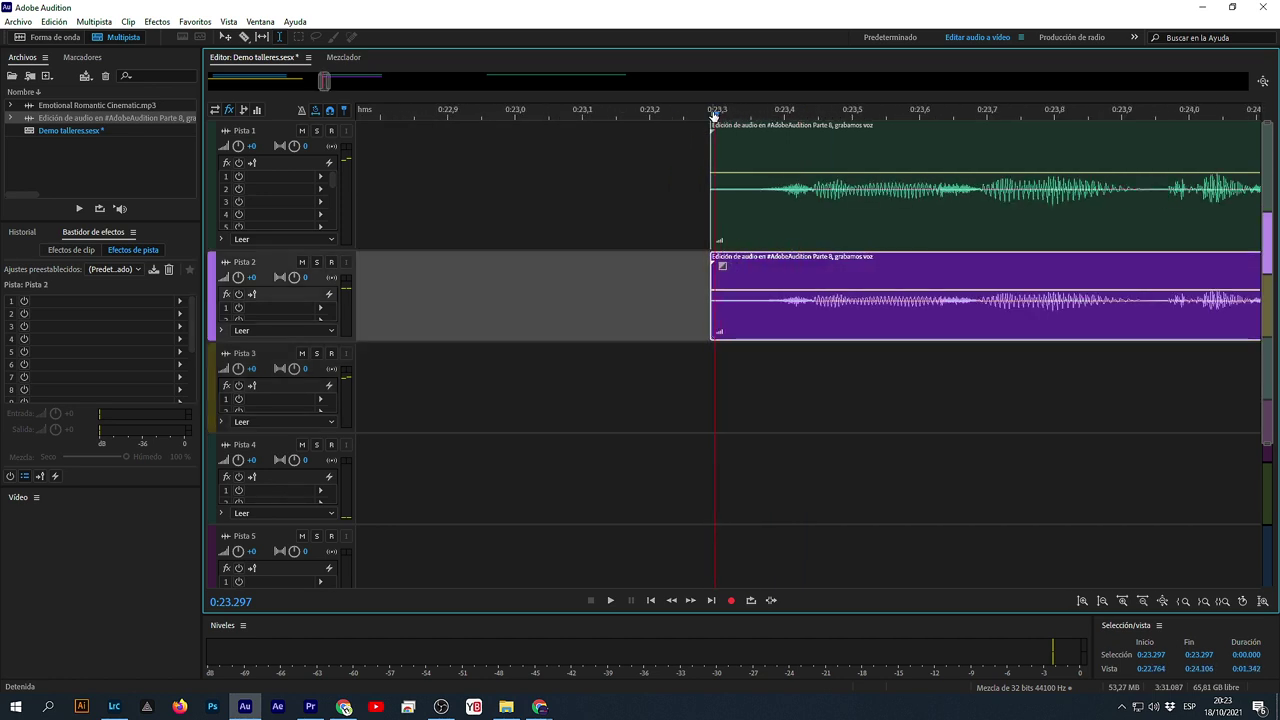
pyautogui.hotkey('ctrl', 'w')
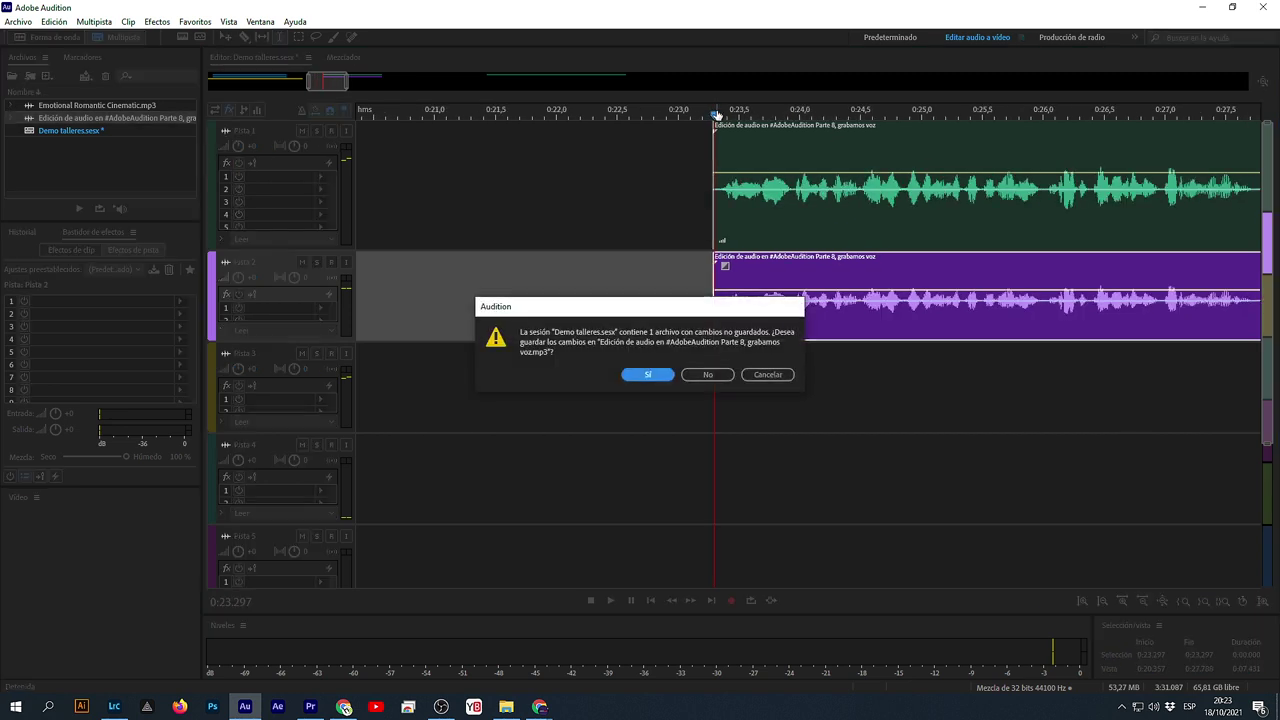
pyautogui.click(647, 374)
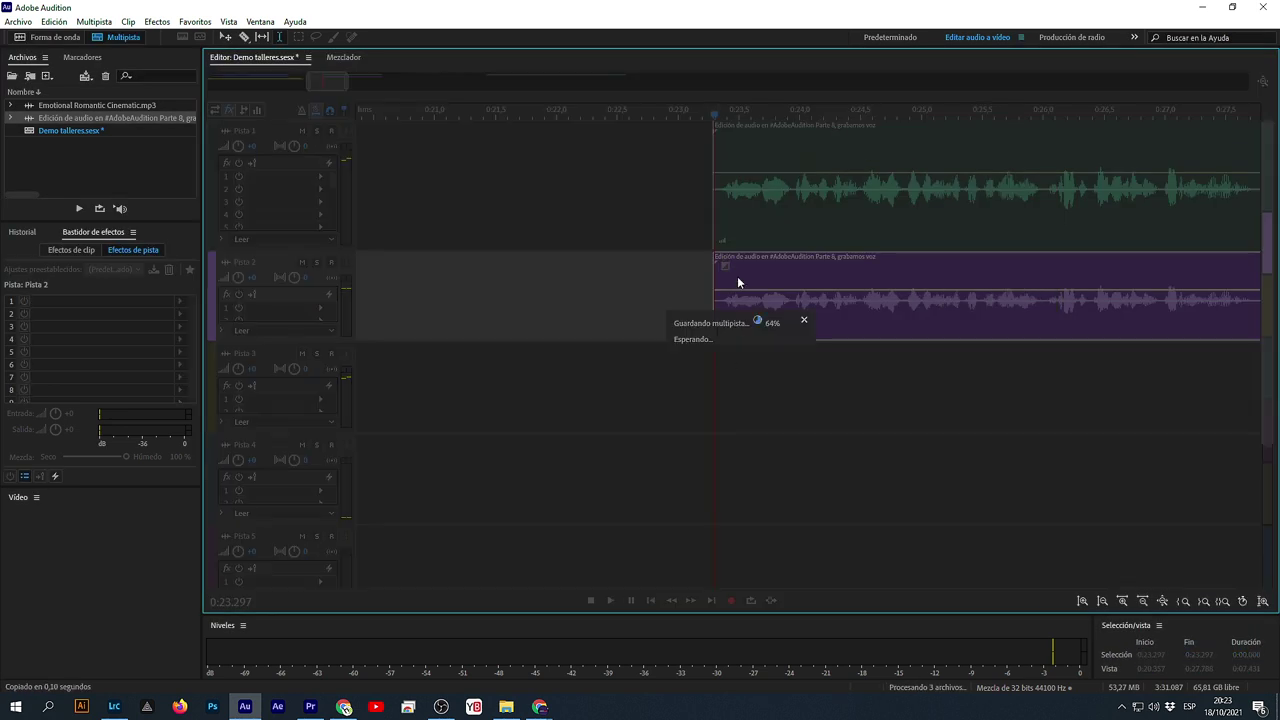
# - Play the aligned second voice clips from 0:23.429 and stop playback after a moment
pyautogui.click(724, 416)
pyautogui.press('space')
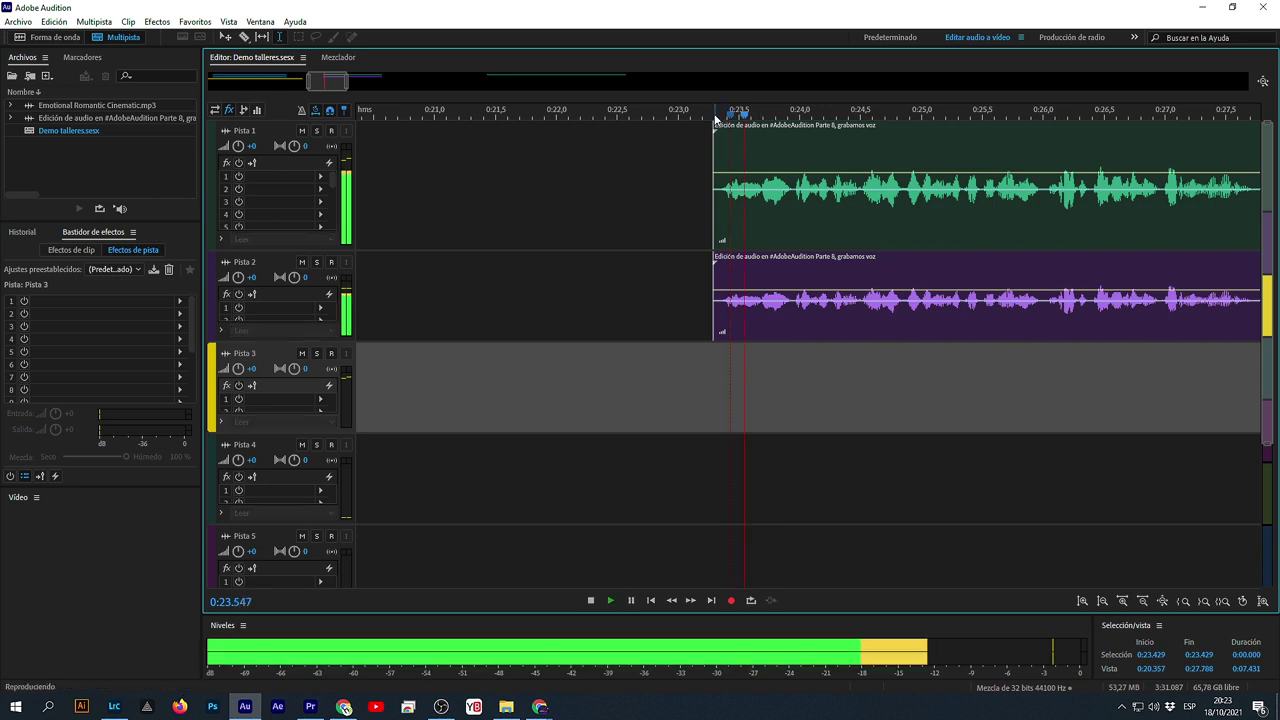
pyautogui.scroll(-5, 714, 118)
pyautogui.press('space')
# - Switch to File Explorer and add "Happy Clappy 2_37" from the 2021 music folder to Pista 3 at about 0:22.9
pyautogui.click(506, 706)
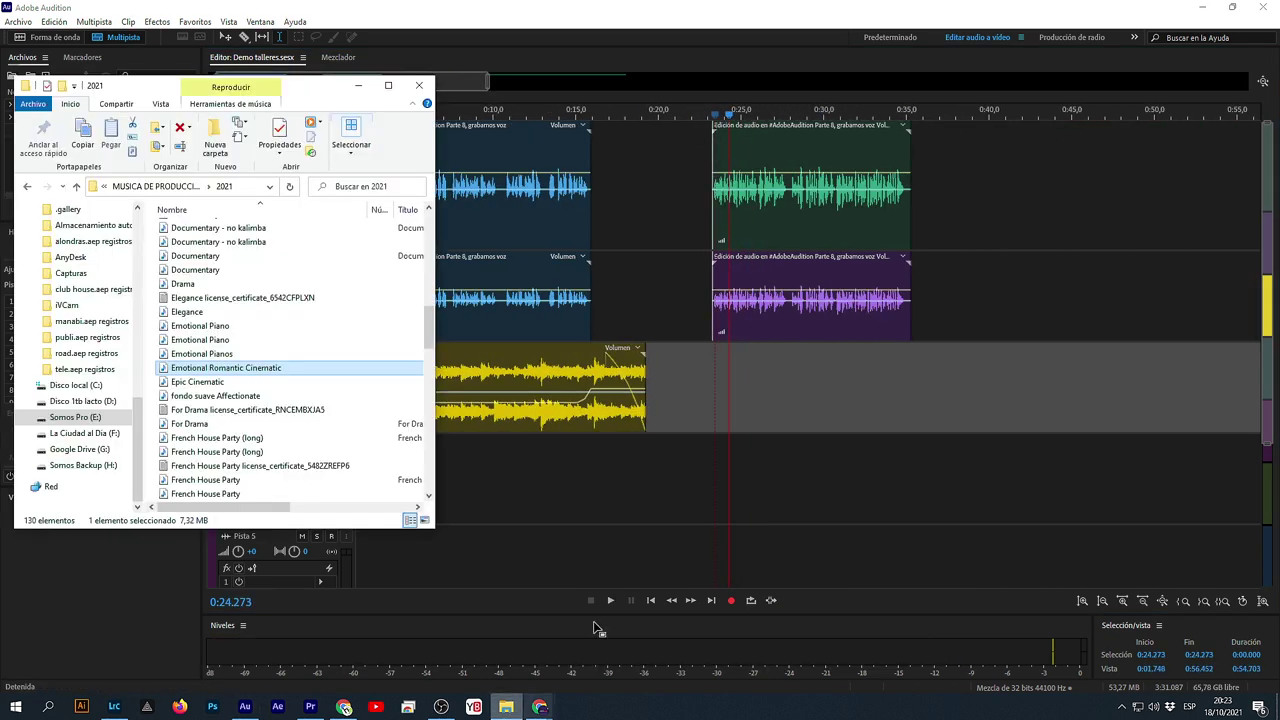
pyautogui.scroll(-2, 305, 475)
pyautogui.click(214, 437)
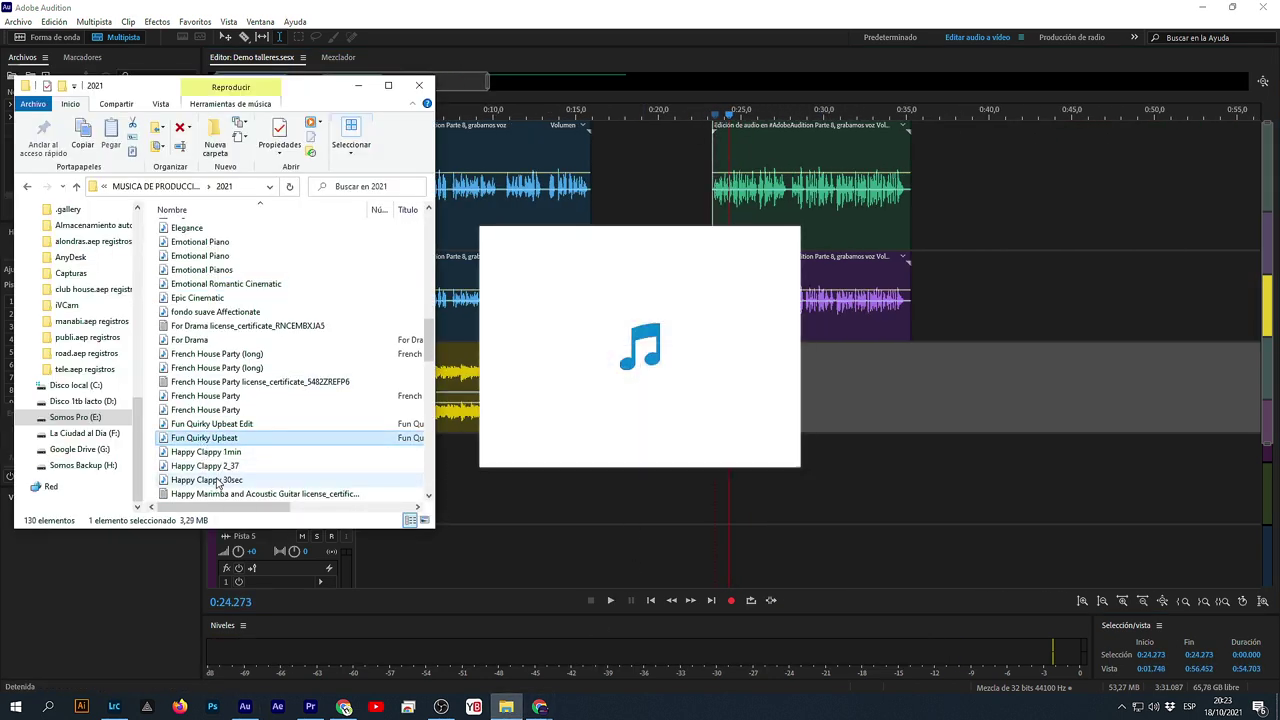
pyautogui.click(218, 467)
pyautogui.scroll(-3, 268, 475)
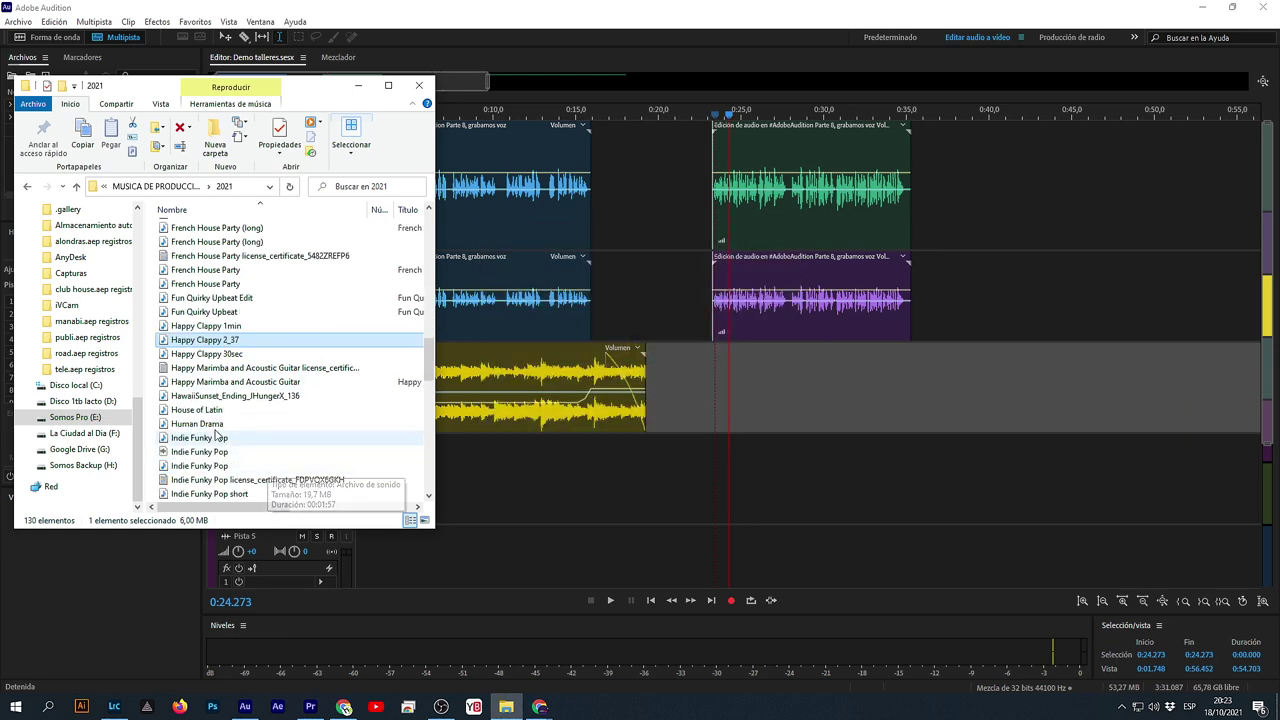
pyautogui.moveTo(225, 340); pyautogui.dragTo(700, 410)
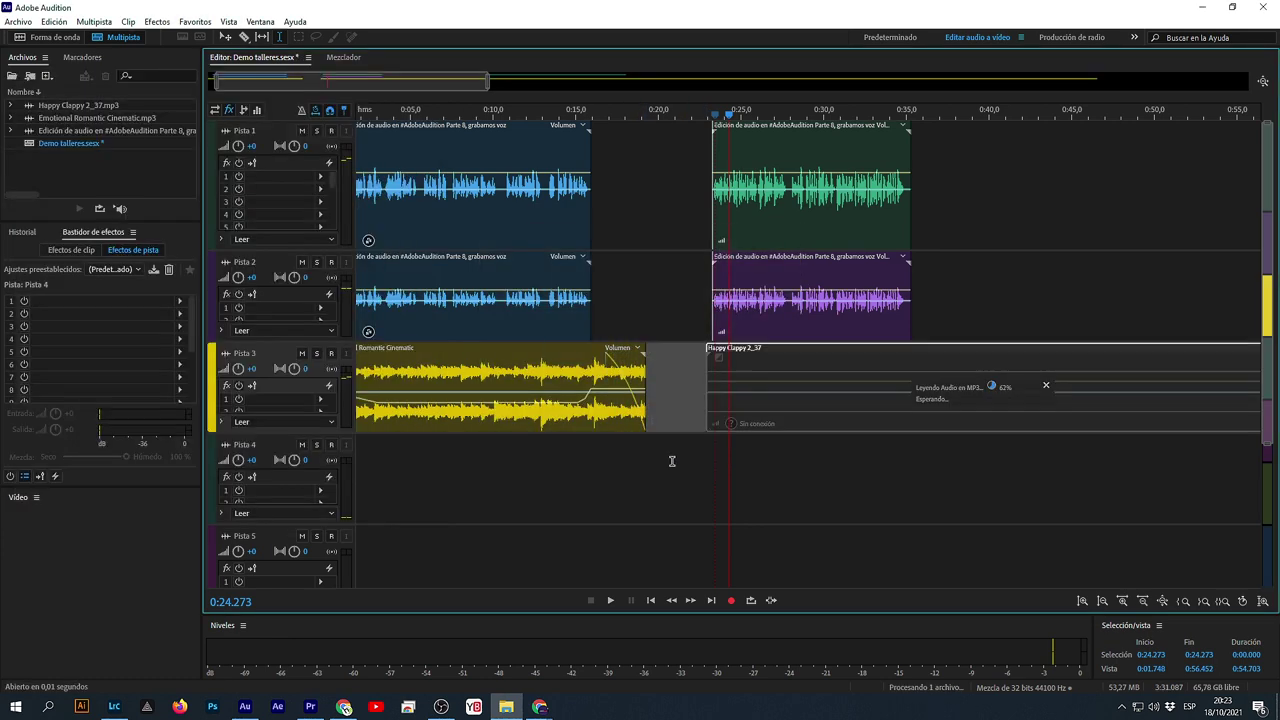
# - Move the Happy Clappy music to start at 0:23.0 and lower it with volume keyframes between about 0:23.3 and 0:23.6
pyautogui.scroll(3, 725, 115)
pyautogui.scroll(5, 725, 115)
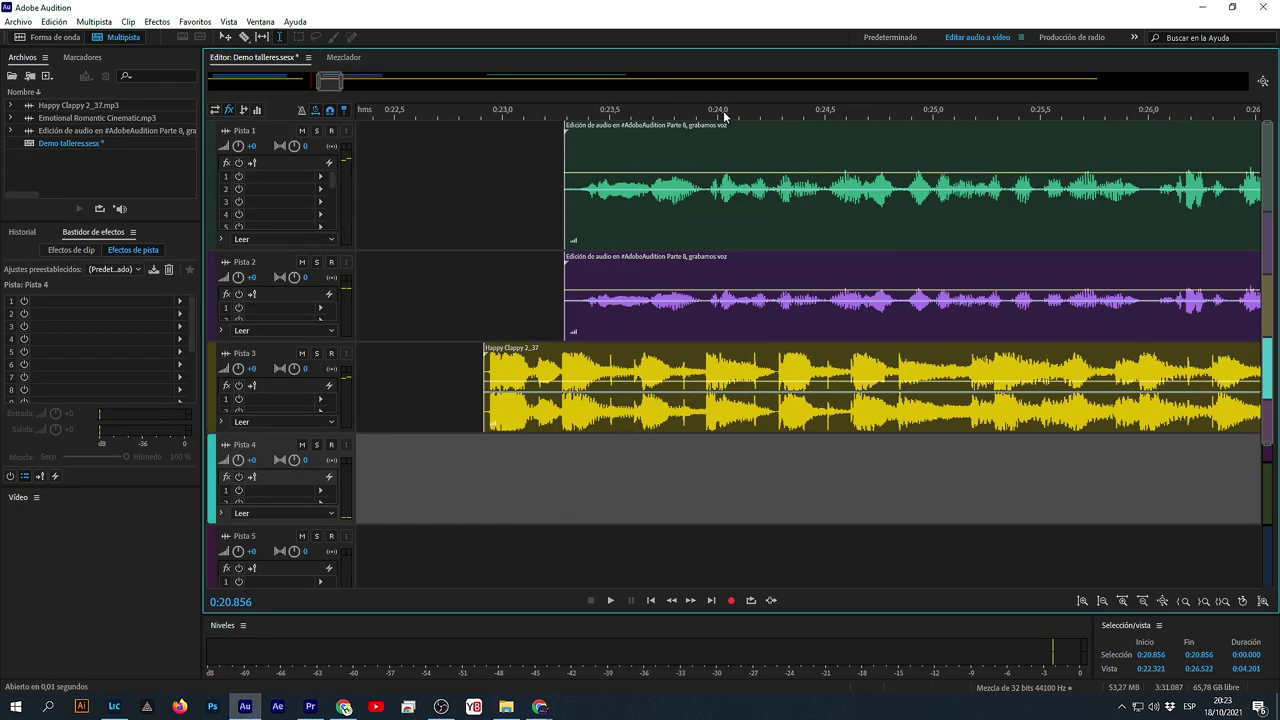
pyautogui.moveTo(573, 358); pyautogui.dragTo(591, 358)
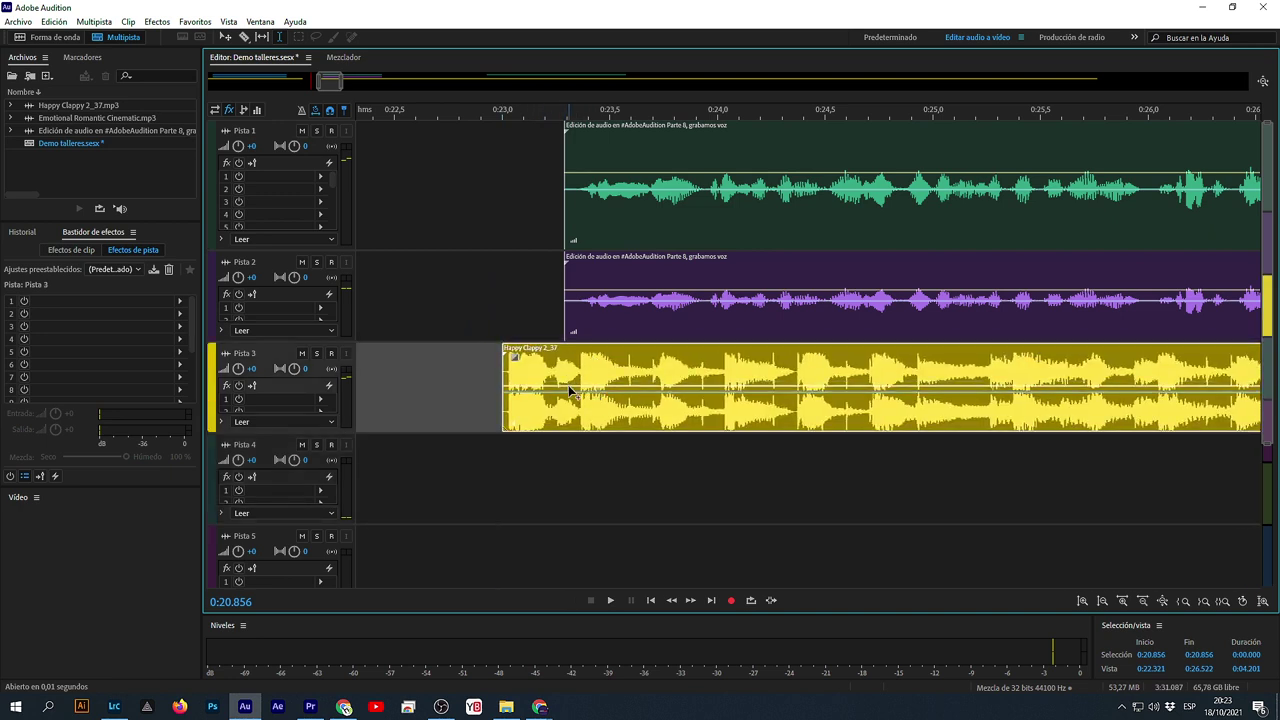
pyautogui.moveTo(578, 390); pyautogui.dragTo(635, 415)
pyautogui.click(567, 465)
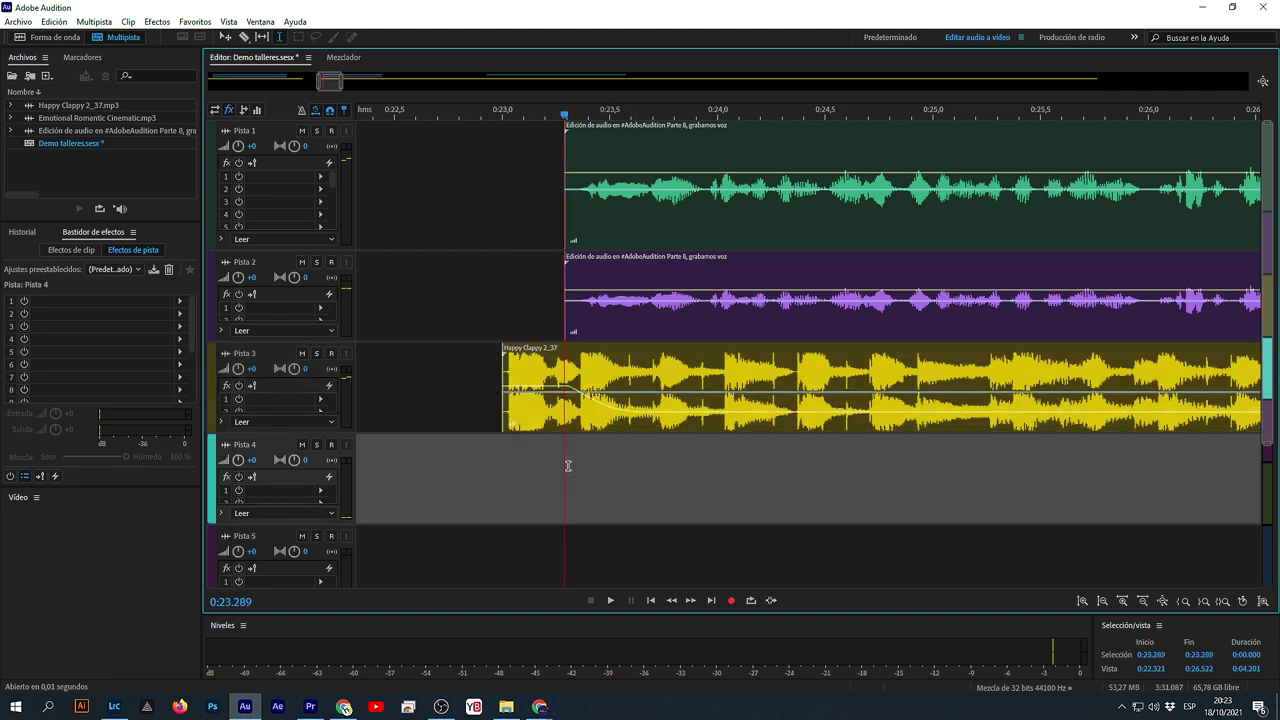
# - Play the second section with its lowered music from 0:23.289 and stop near the voice pause at about 0:27.5
pyautogui.scroll(-5, 534, 112)
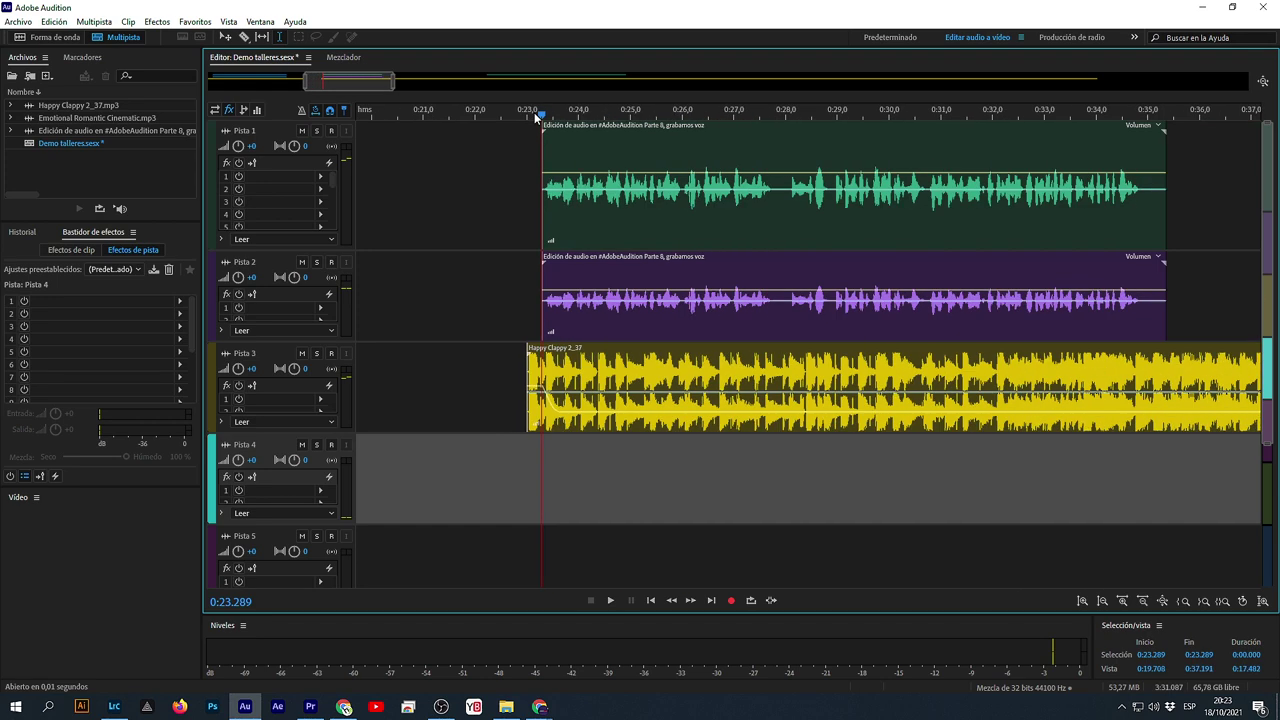
pyautogui.press('space')
pyautogui.scroll(5, 730, 108)
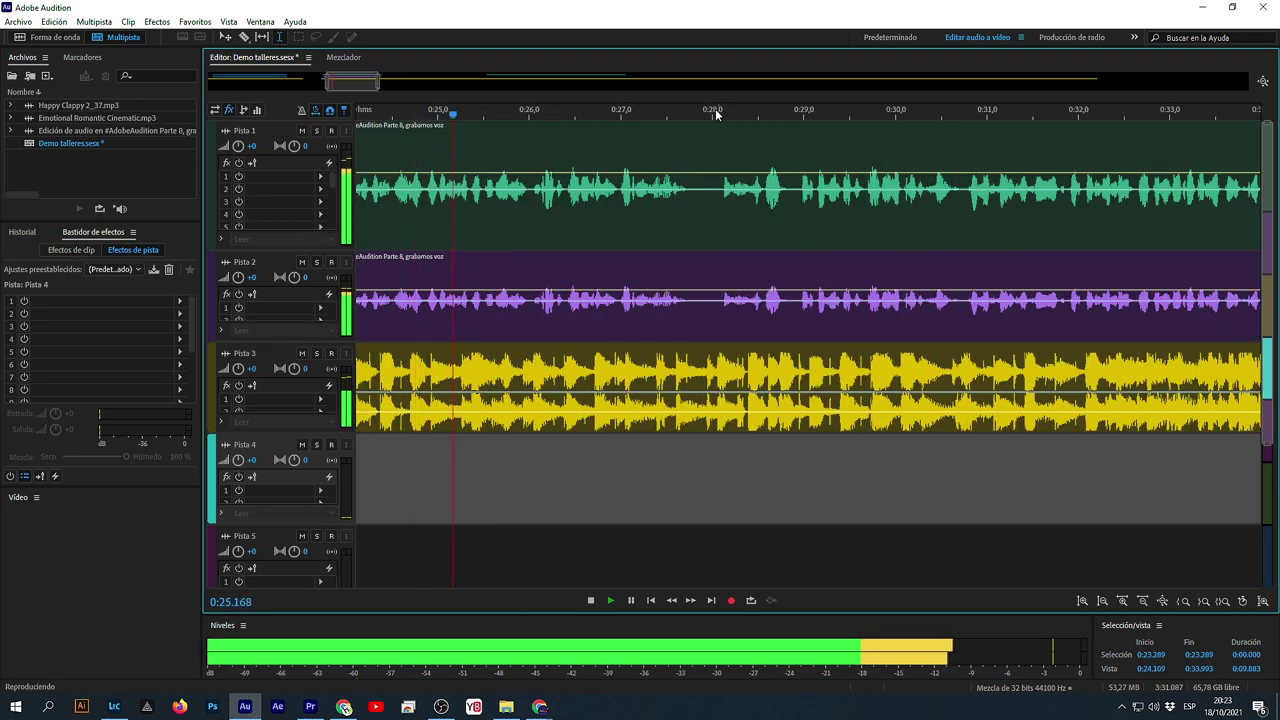
pyautogui.scroll(2, 700, 258)
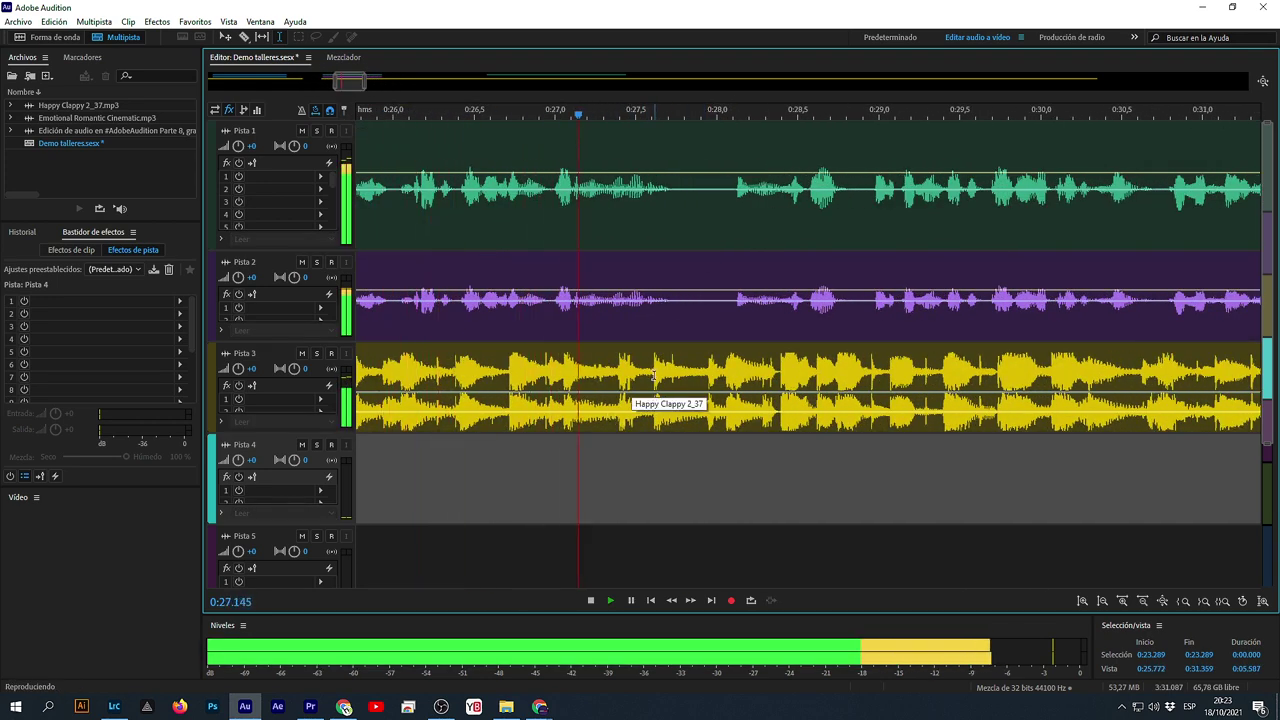
pyautogui.press('space')
# - Raise the Happy Clappy music during the voice pause with volume keyframes between about 0:27.6 and 0:28.3, lowering it again when speech resumes
pyautogui.moveTo(637, 421); pyautogui.dragTo(644, 420)
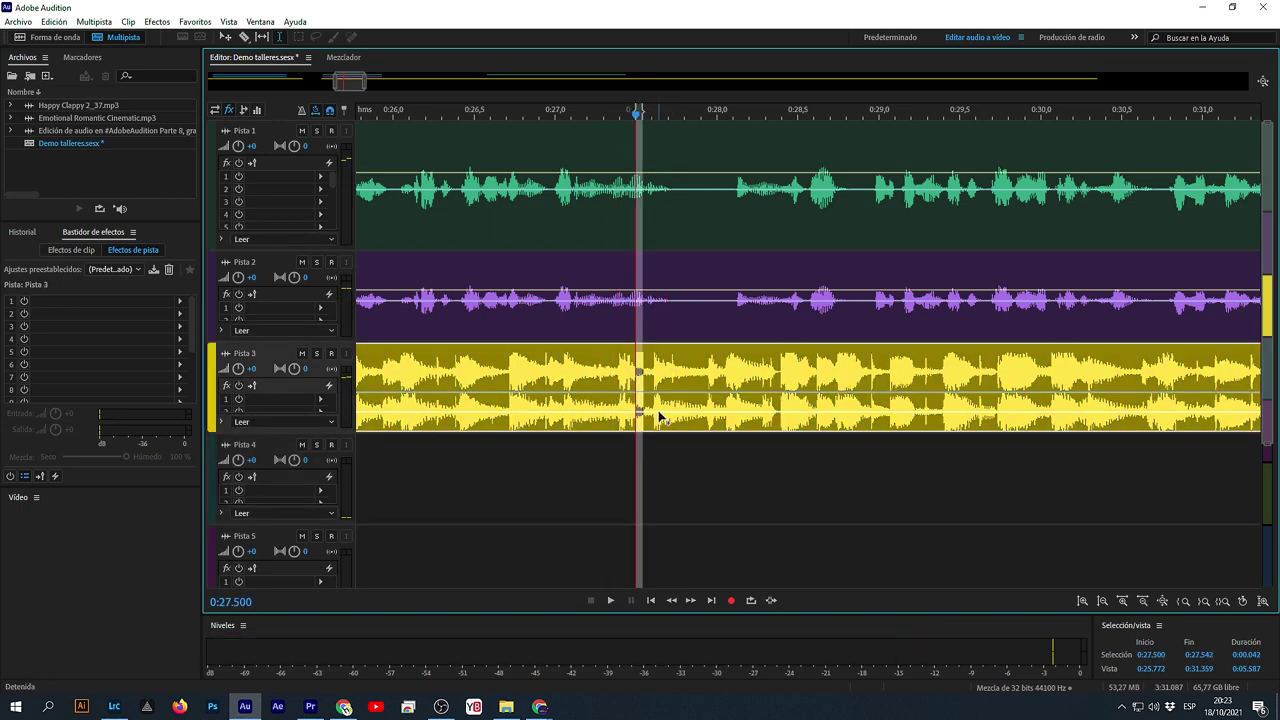
pyautogui.click(612, 450)
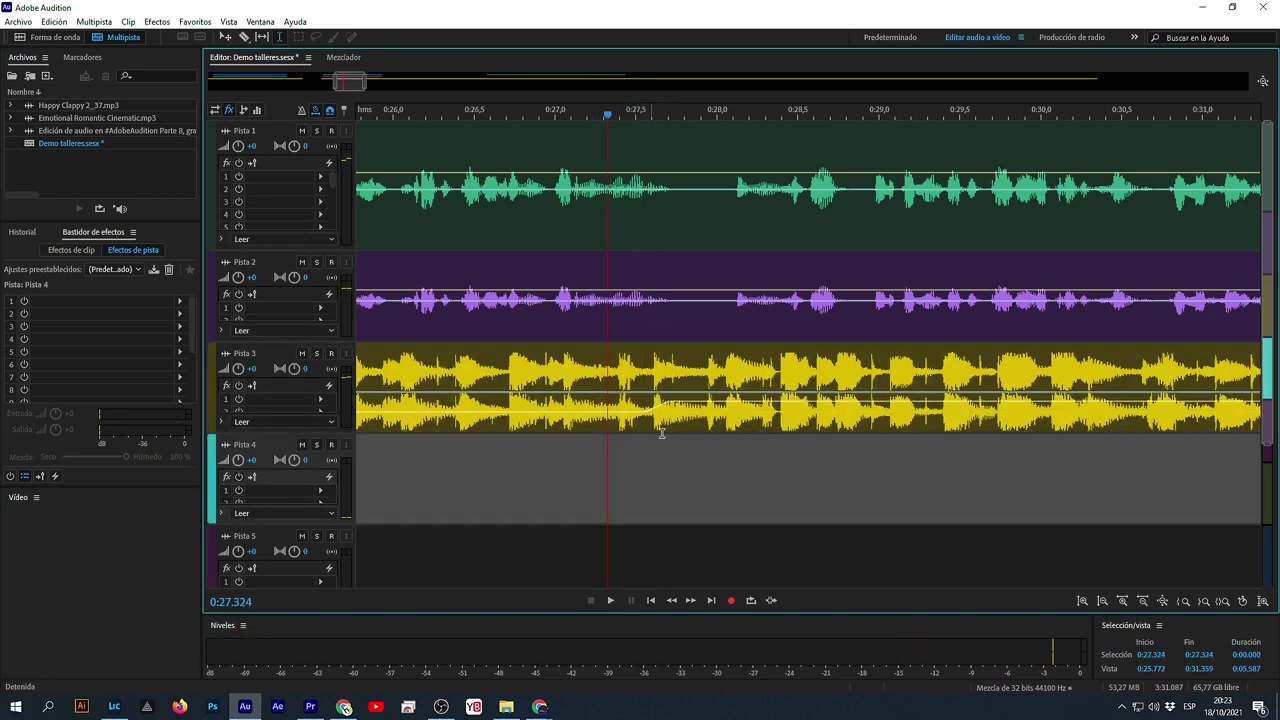
pyautogui.press('space')
pyautogui.press('space')
pyautogui.click(724, 407)
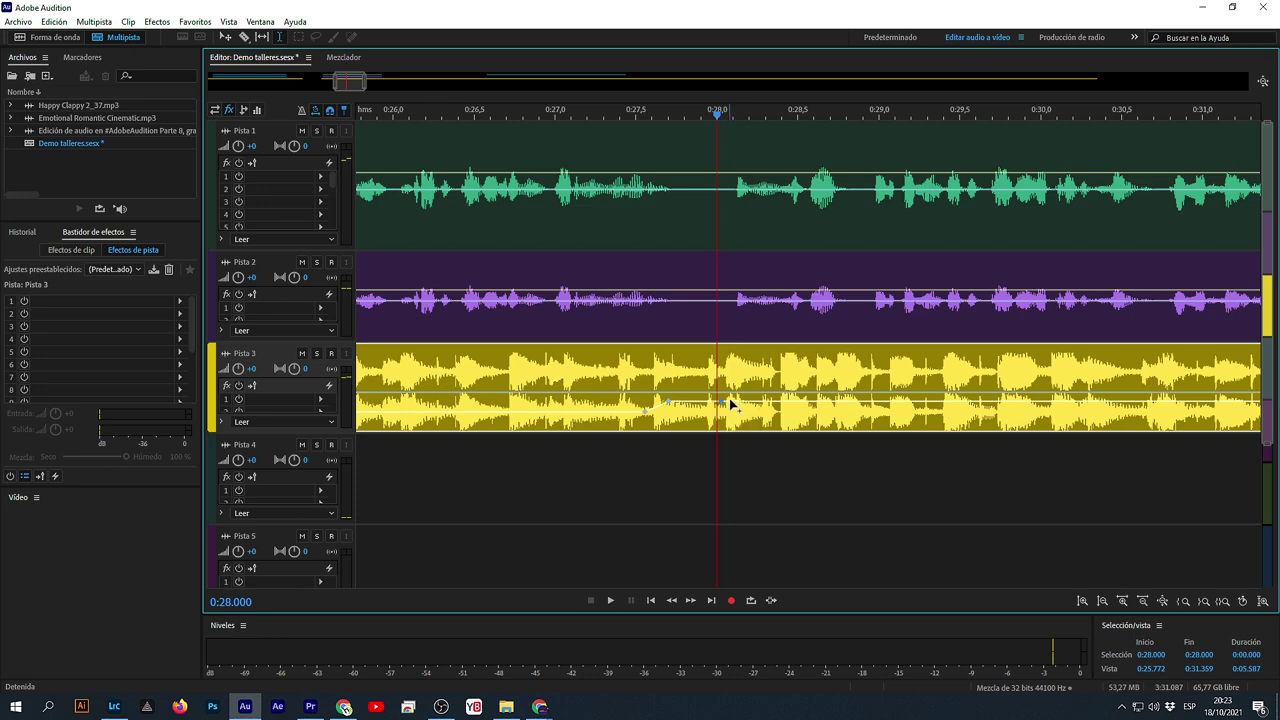
pyautogui.moveTo(731, 403); pyautogui.dragTo(760, 416)
# - Play the end of the second voice section from about 0:33.6 and stop playback with the whole session in view
pyautogui.press('space')
pyautogui.scroll(-5, 740, 400)
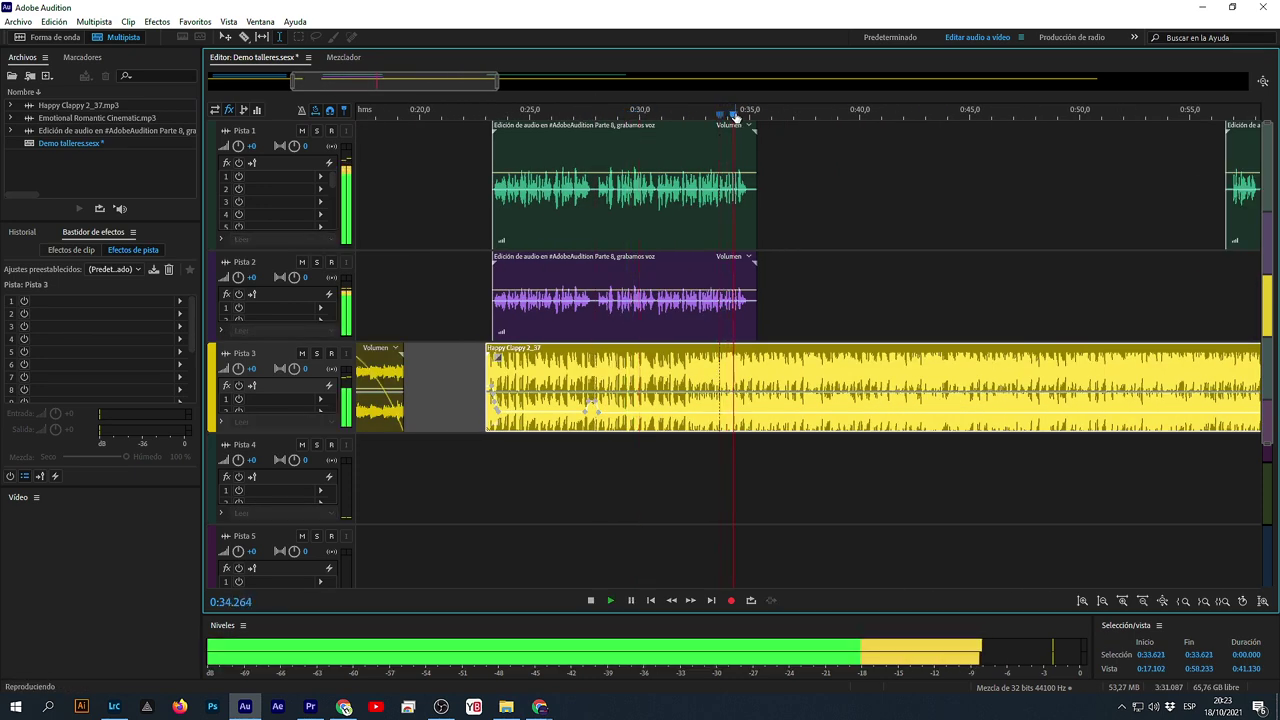
pyautogui.scroll(-4, 722, 112)
pyautogui.press('space')
# - Delete the Happy Clappy music between 0:33.599 and 1:47.799 in Pista 3
pyautogui.click(1030, 446)
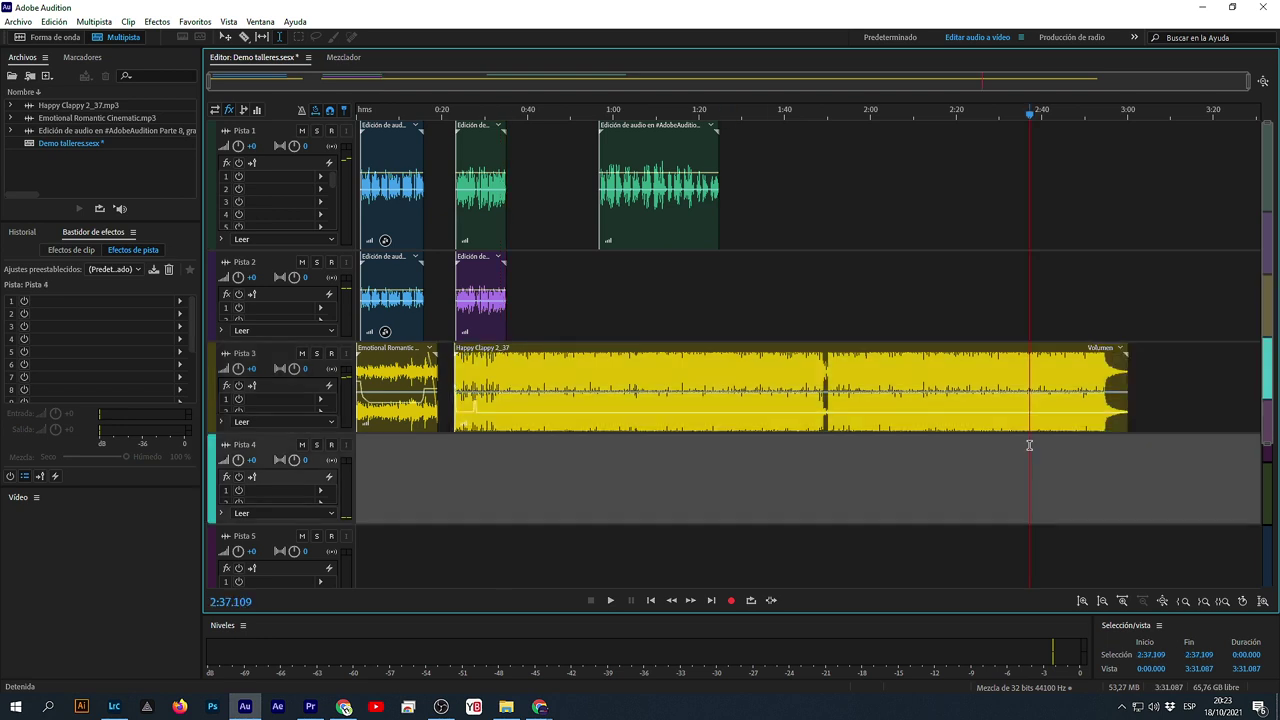
pyautogui.click(1076, 386)
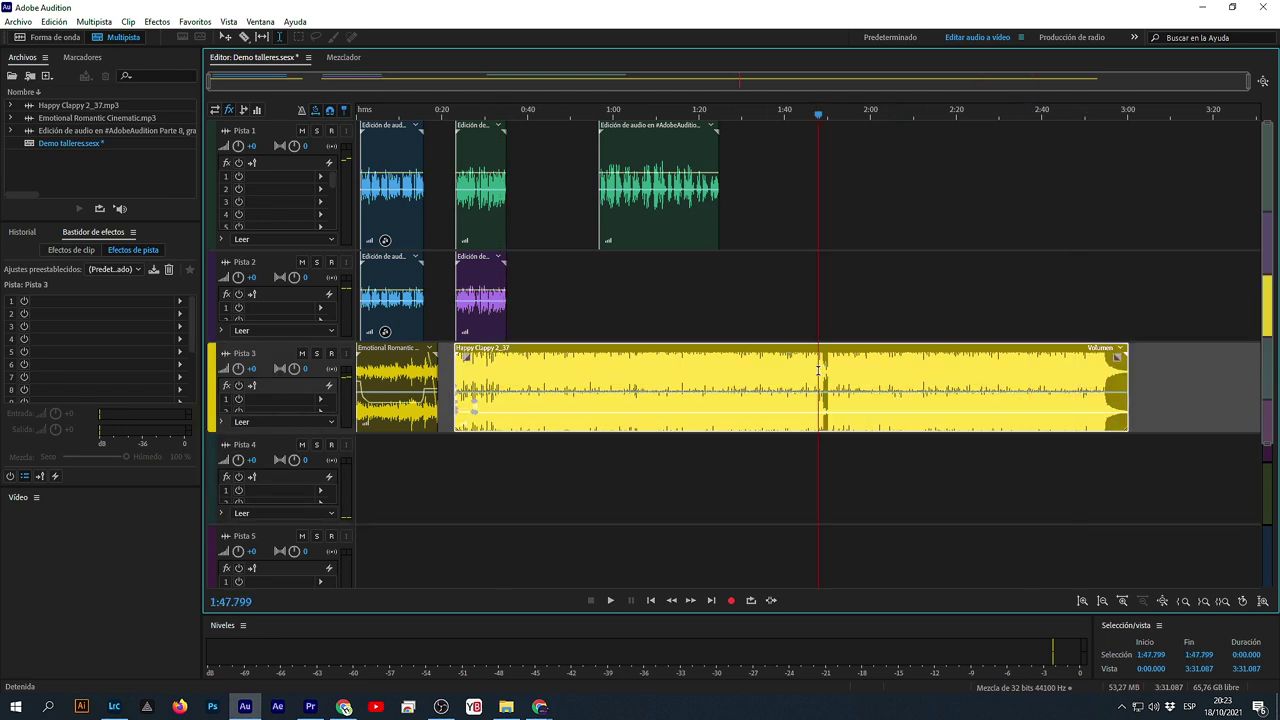
pyautogui.moveTo(818, 375); pyautogui.dragTo(500, 441)
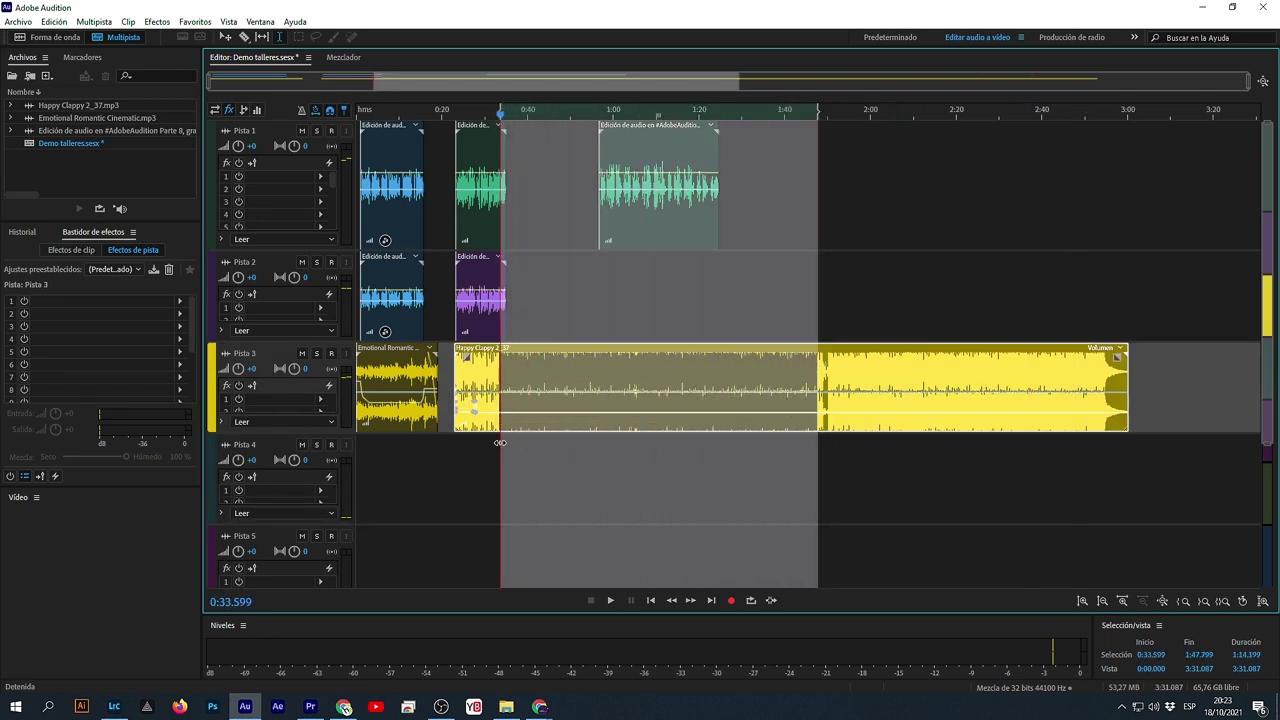
pyautogui.press('Delete')
# - Move the remaining Happy Clappy piece directly against the end of the first piece, at about 0:33.6
pyautogui.moveTo(840, 357); pyautogui.dragTo(505, 370)
pyautogui.click(495, 452)
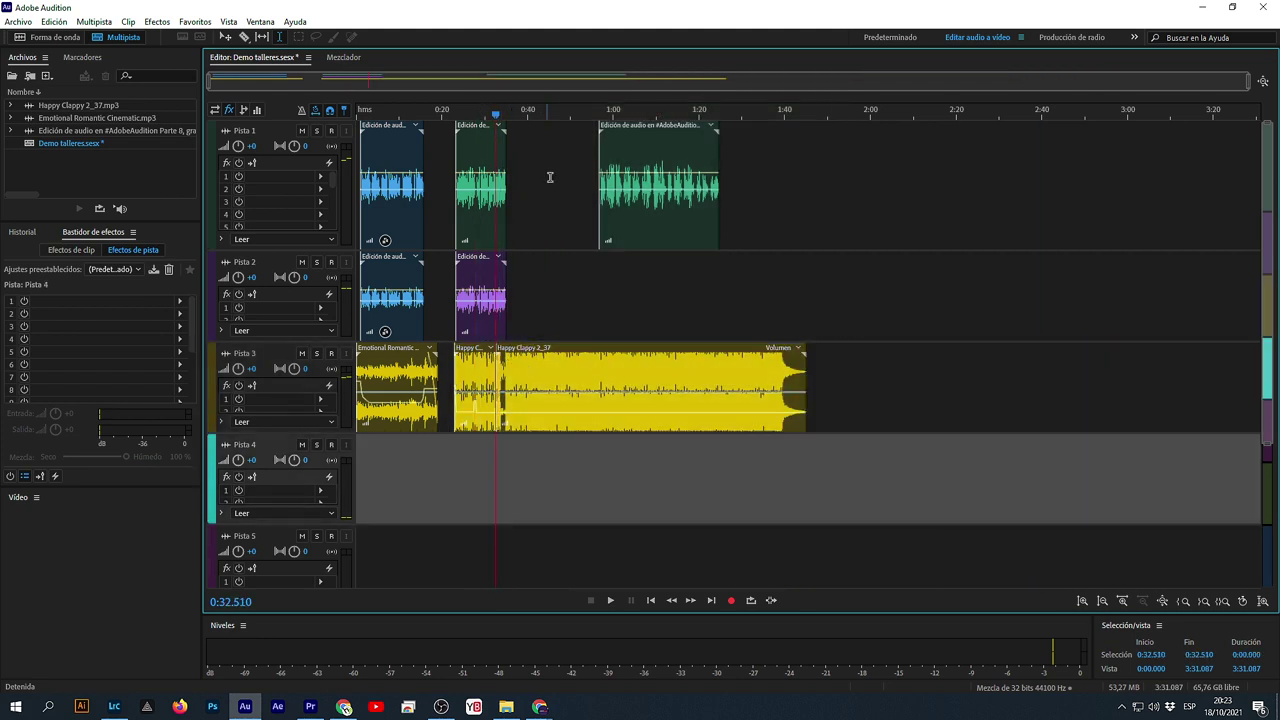
pyautogui.scroll(5, 510, 115)
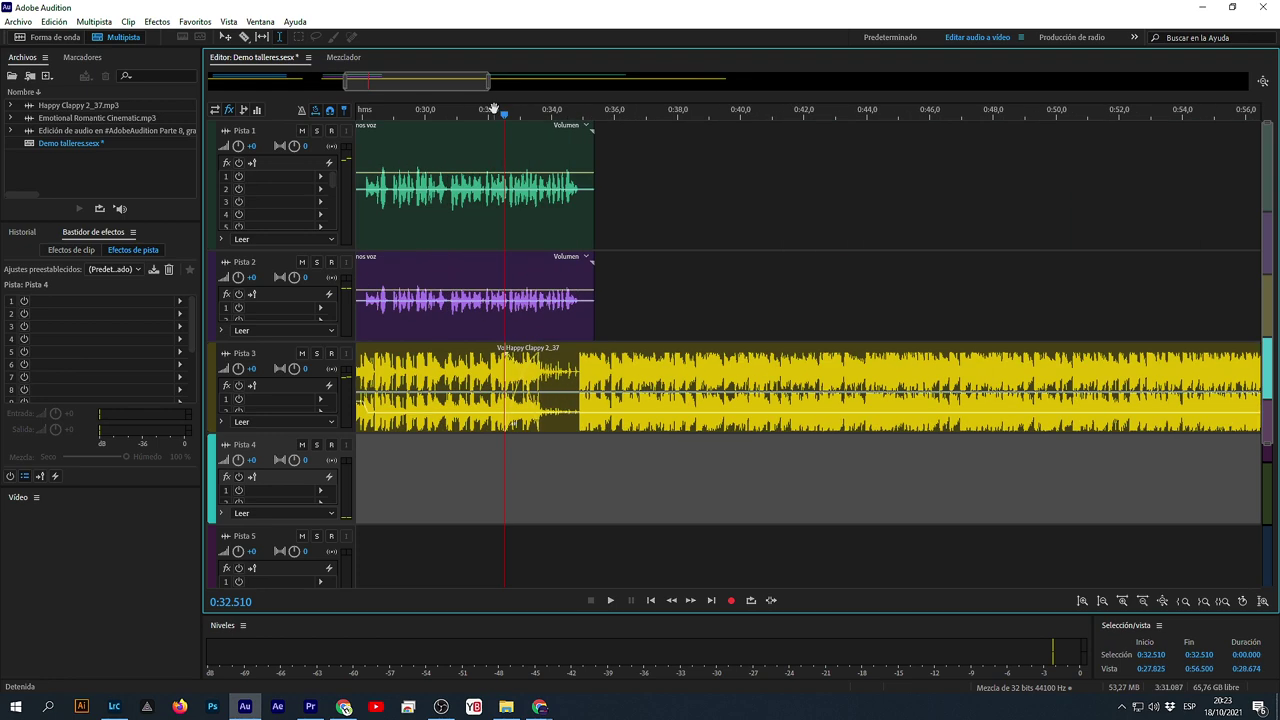
pyautogui.moveTo(549, 374); pyautogui.dragTo(620, 364)
# - Play the join between the two Happy Clappy pieces from 0:32.510 and stop after the voice ends
pyautogui.press('space')
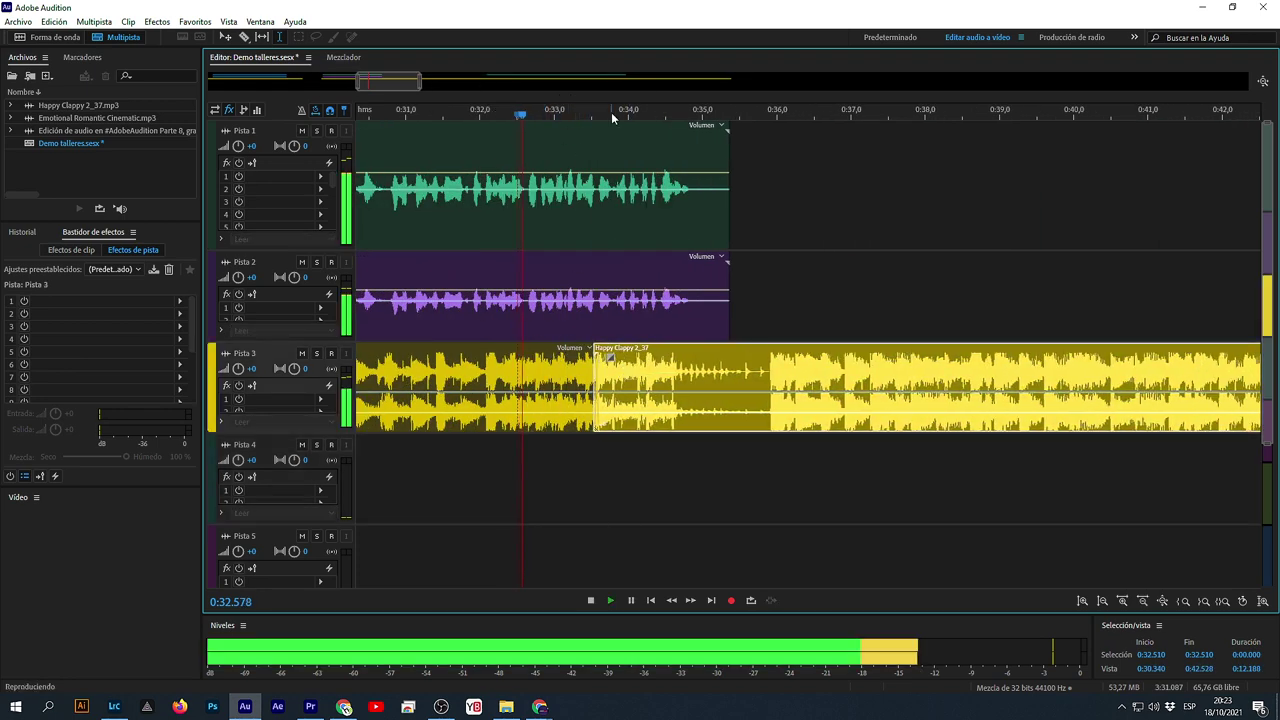
pyautogui.scroll(2, 612, 113)
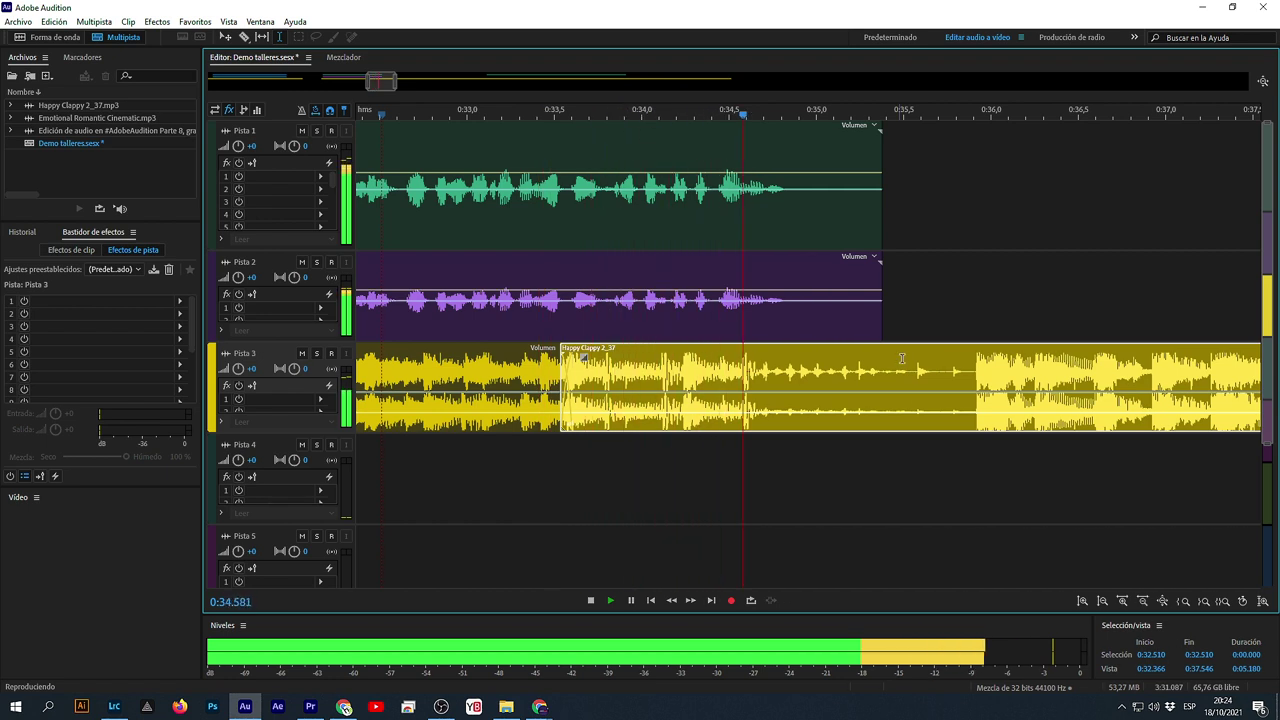
pyautogui.press('space')
# - Cut the Happy Clappy music at about 0:35.9, delete everything after it, and nudge the closing piece slightly later
pyautogui.click(969, 381)
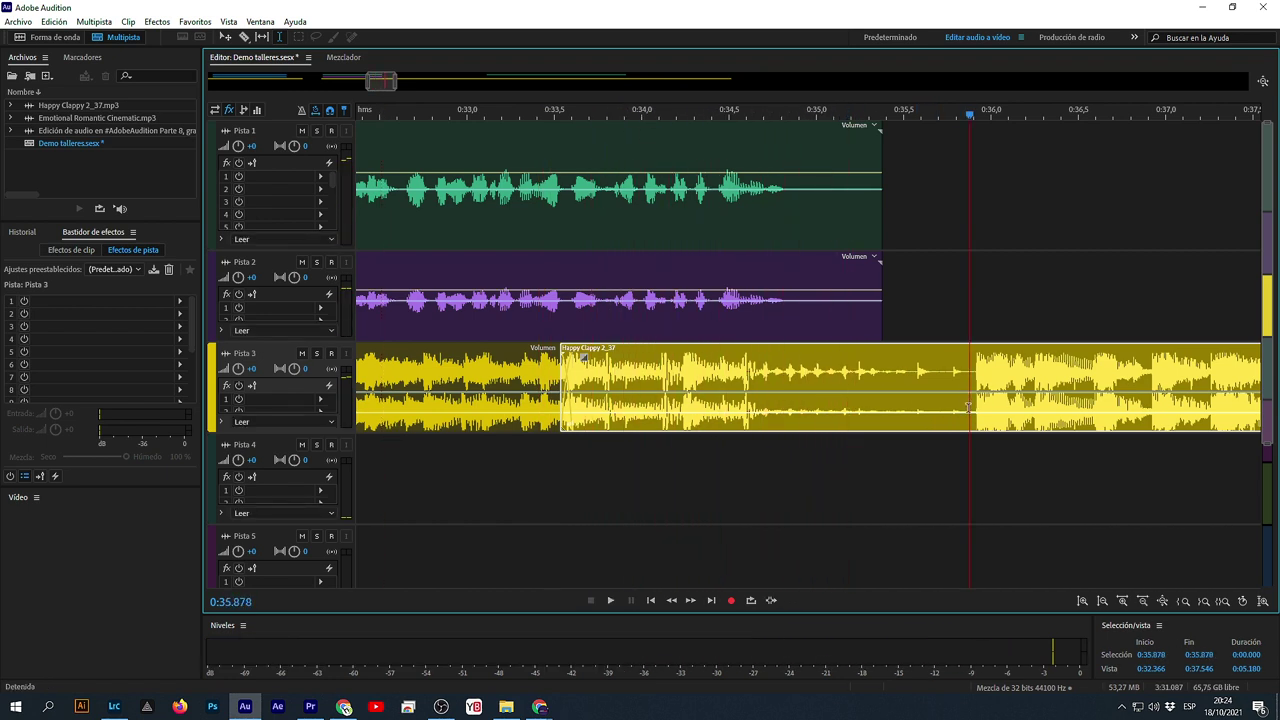
pyautogui.press('Delete')
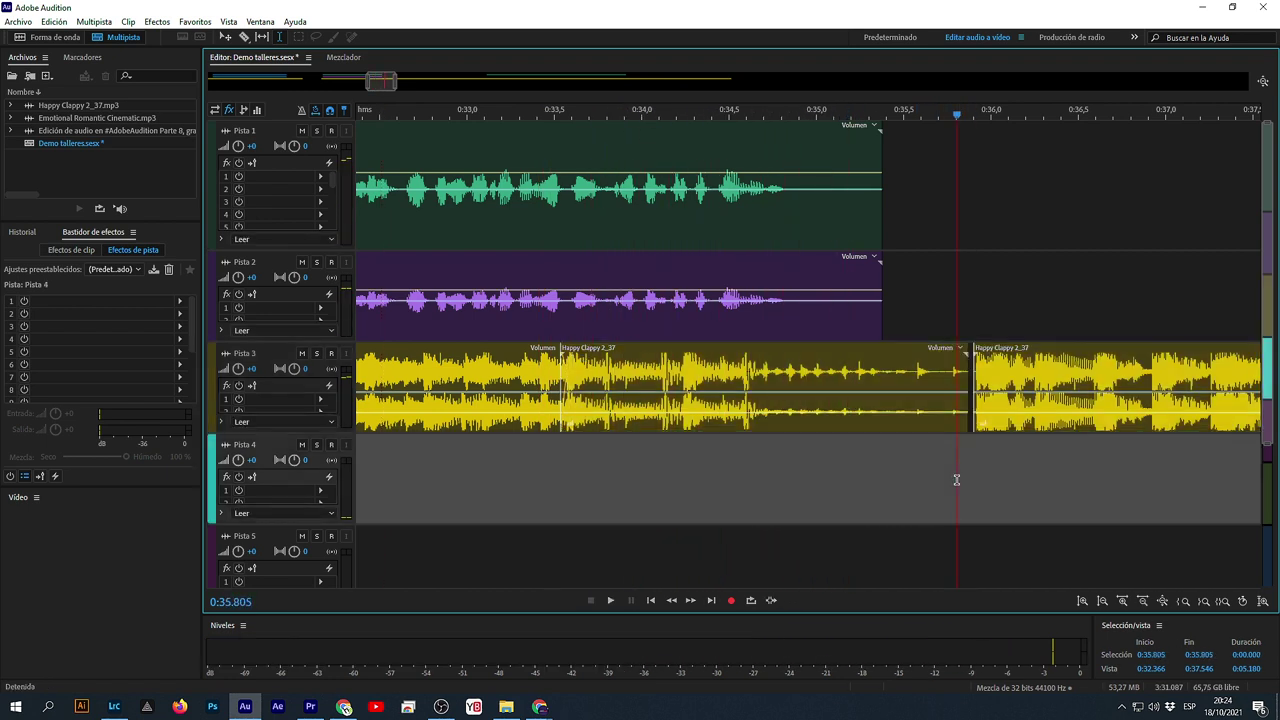
pyautogui.click(1044, 375)
pyautogui.moveTo(612, 366)
pyautogui.mouseDown()
pyautogui.moveTo(634, 367)
pyautogui.moveTo(620, 378)
pyautogui.mouseUp()
# - Raise the closing Happy Clappy piece with volume keyframes between about 0:34.1 and 0:34.7, and play the ending from about 0:33.0
pyautogui.click(466, 457)
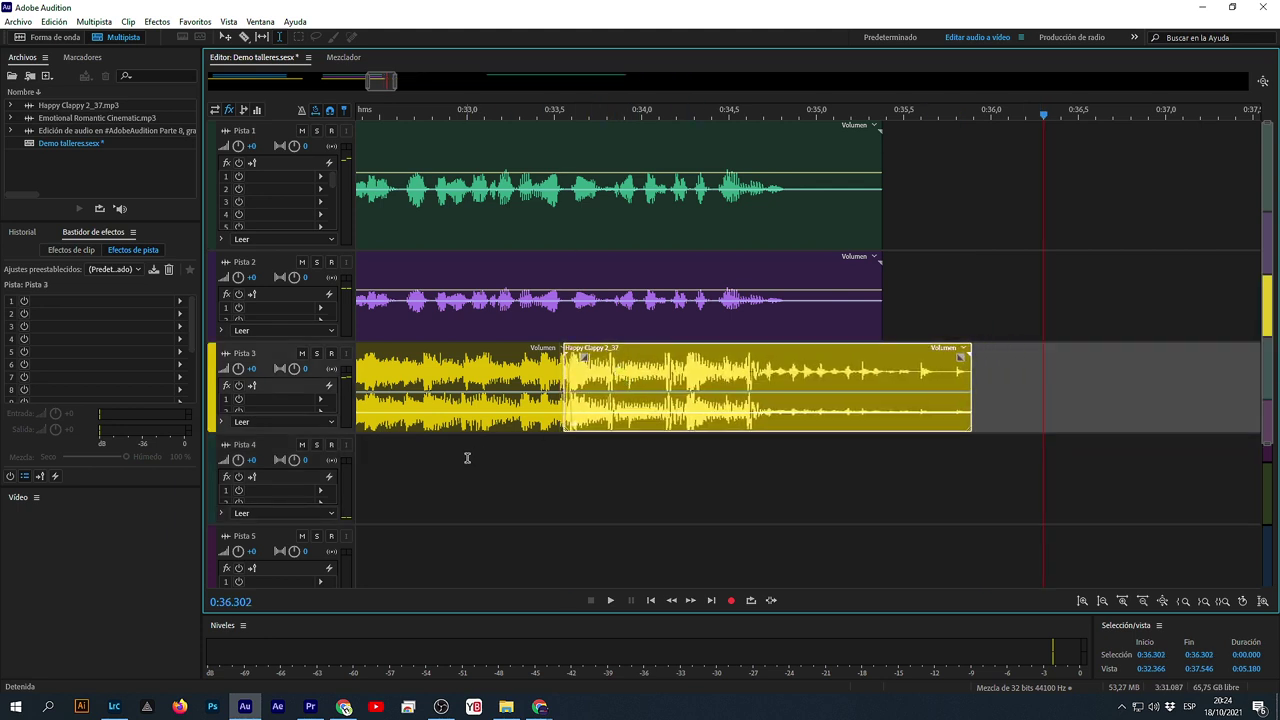
pyautogui.press('space')
pyautogui.press('space')
pyautogui.click(627, 413)
pyautogui.moveTo(679, 418); pyautogui.dragTo(765, 396)
pyautogui.click(474, 494)
pyautogui.press('space')
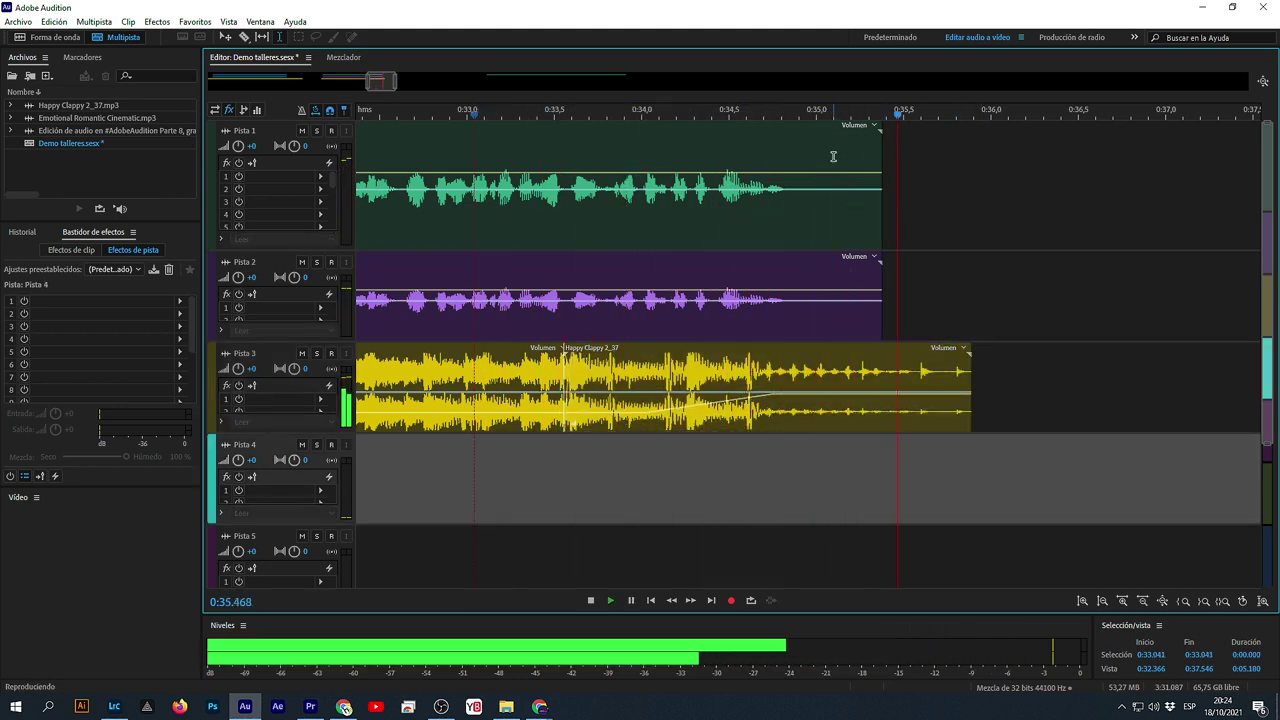
pyautogui.press('space')
# - Look over the arrangement of the two finished sections from the start of the session up to about 0:43.4
pyautogui.scroll(-3, 835, 105)
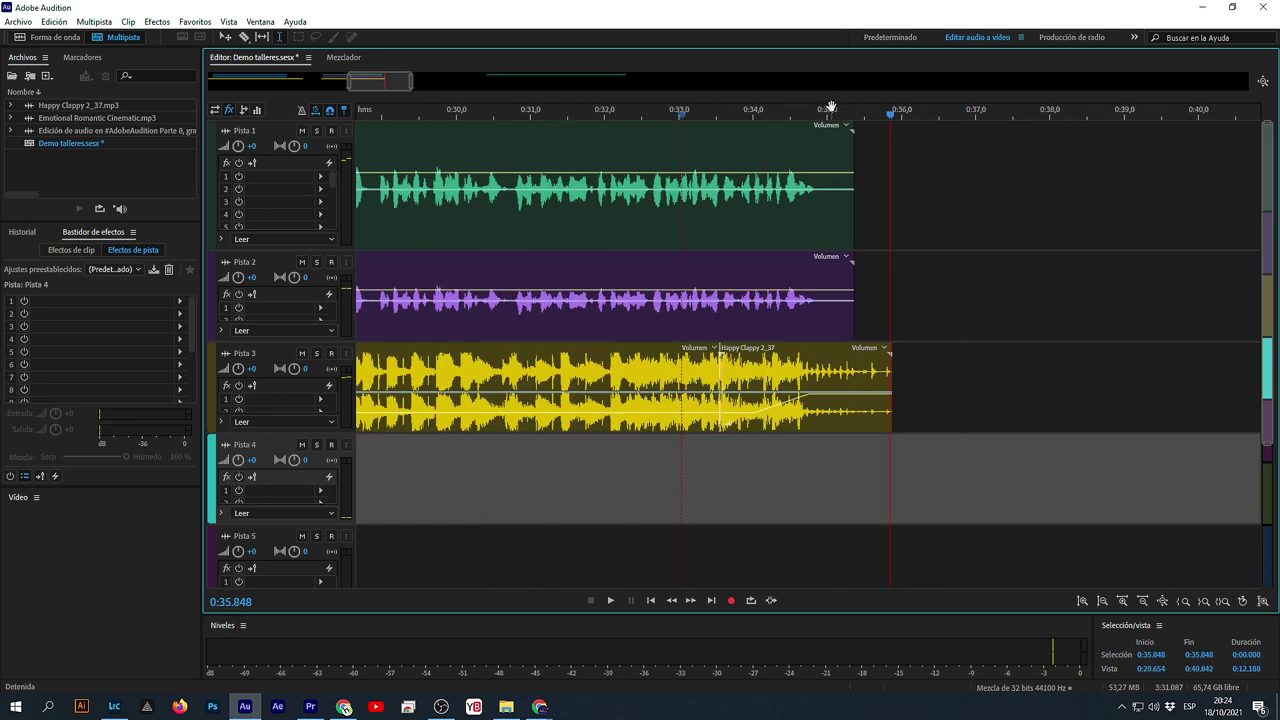
pyautogui.scroll(-5, 832, 105)
pyautogui.scroll(-3, 831, 106)
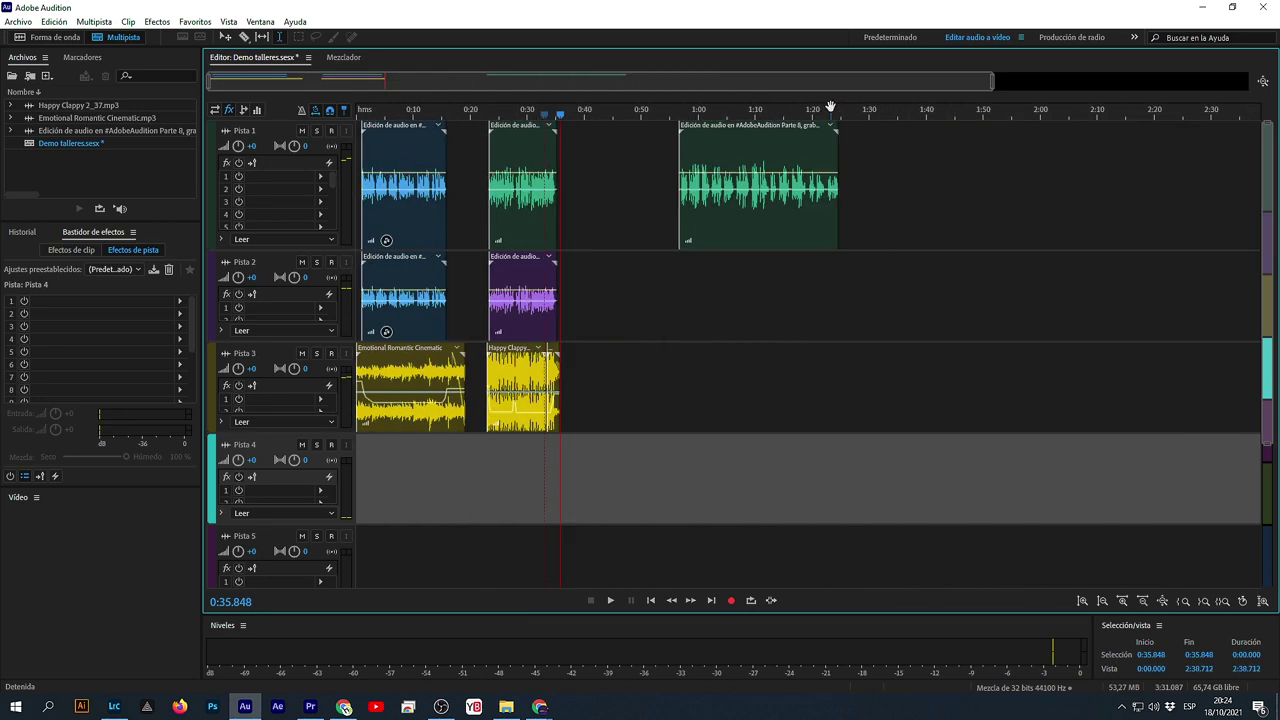
pyautogui.scroll(-2, 830, 106)
pyautogui.click(358, 112)
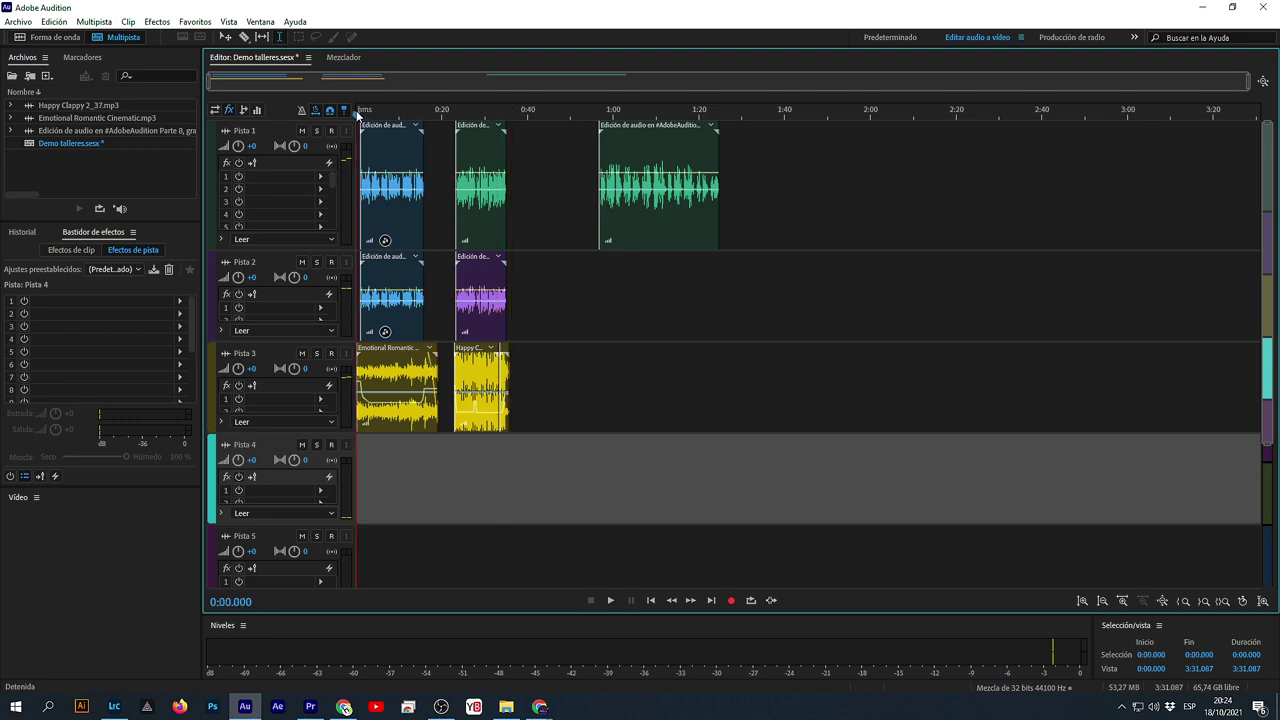
pyautogui.scroll(6, 357, 113)
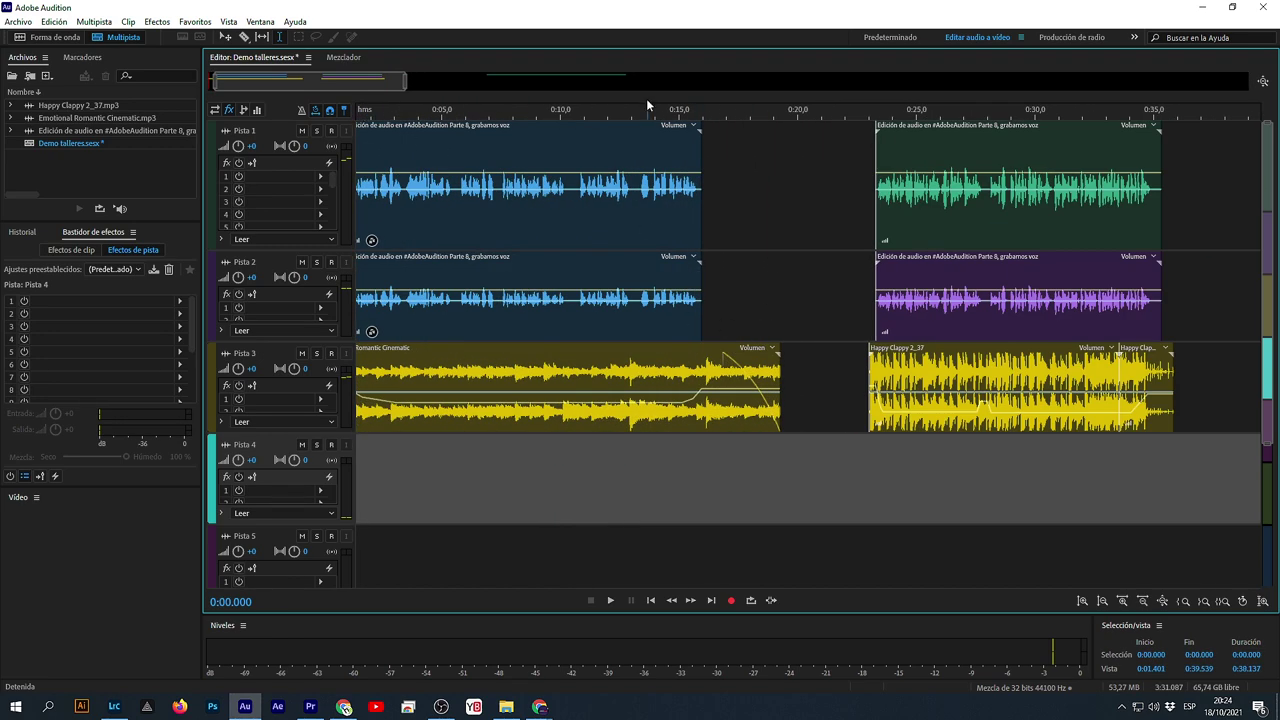
pyautogui.scroll(-3, 646, 104)
pyautogui.click(596, 453)
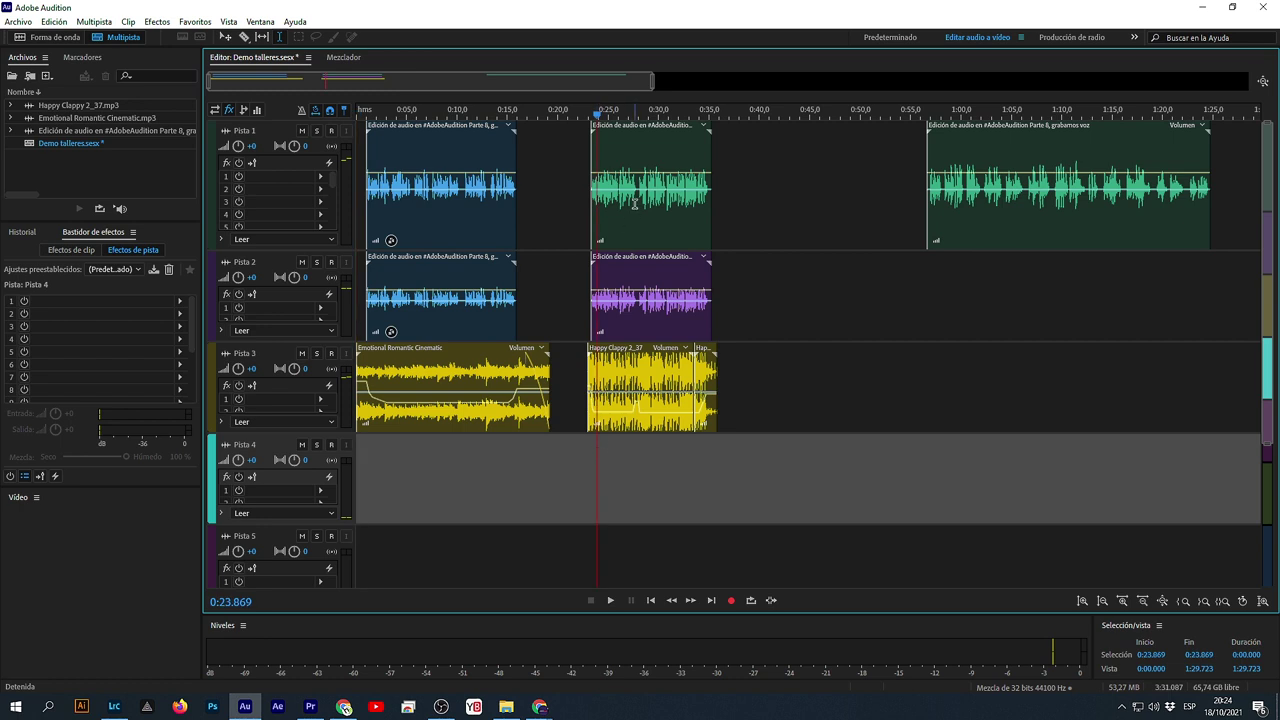
pyautogui.scroll(-1, 625, 116)
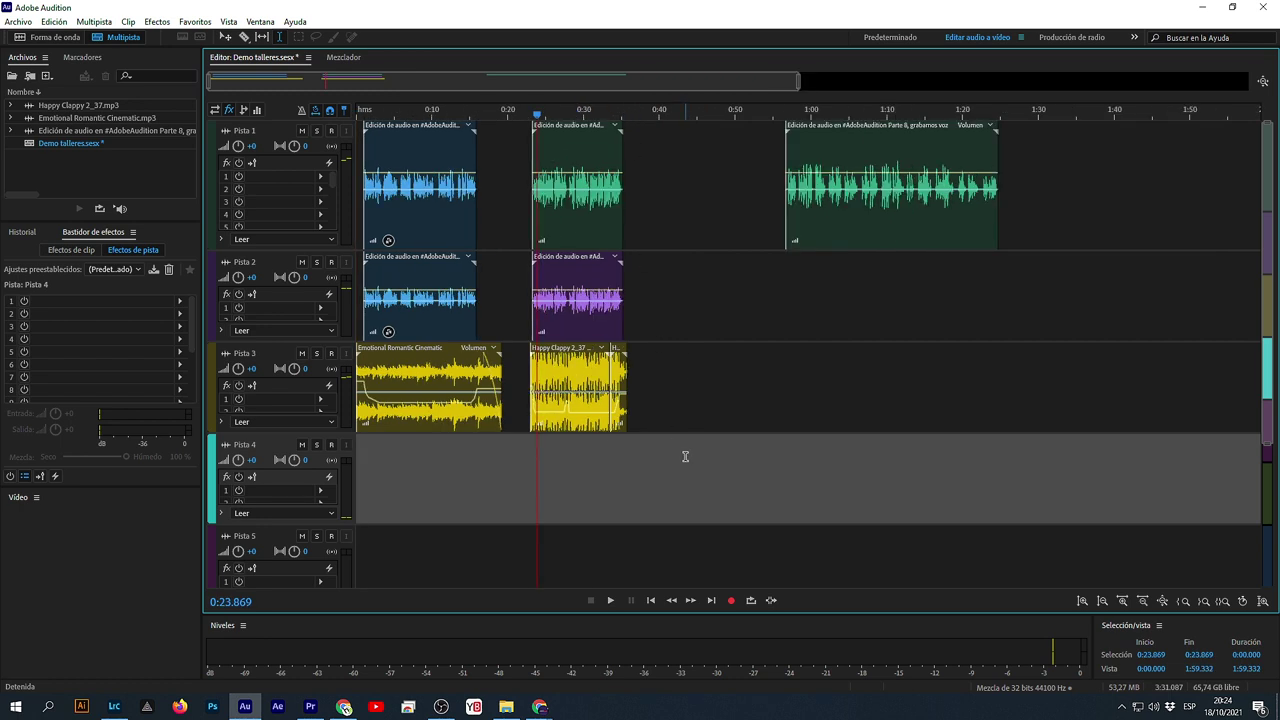
pyautogui.moveTo(685, 456); pyautogui.dragTo(288, 457)
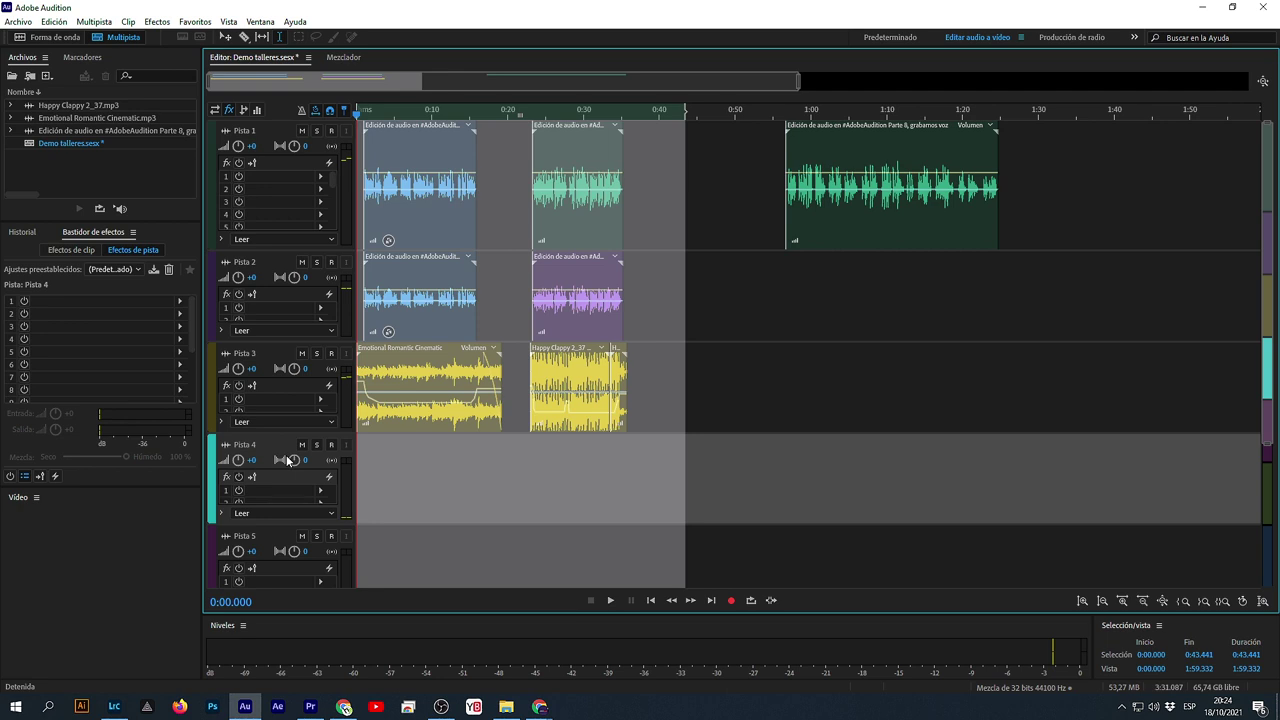
# - Move the third voice clip in Pista 1 earlier so it starts at about 0:39.3
pyautogui.click(659, 369)
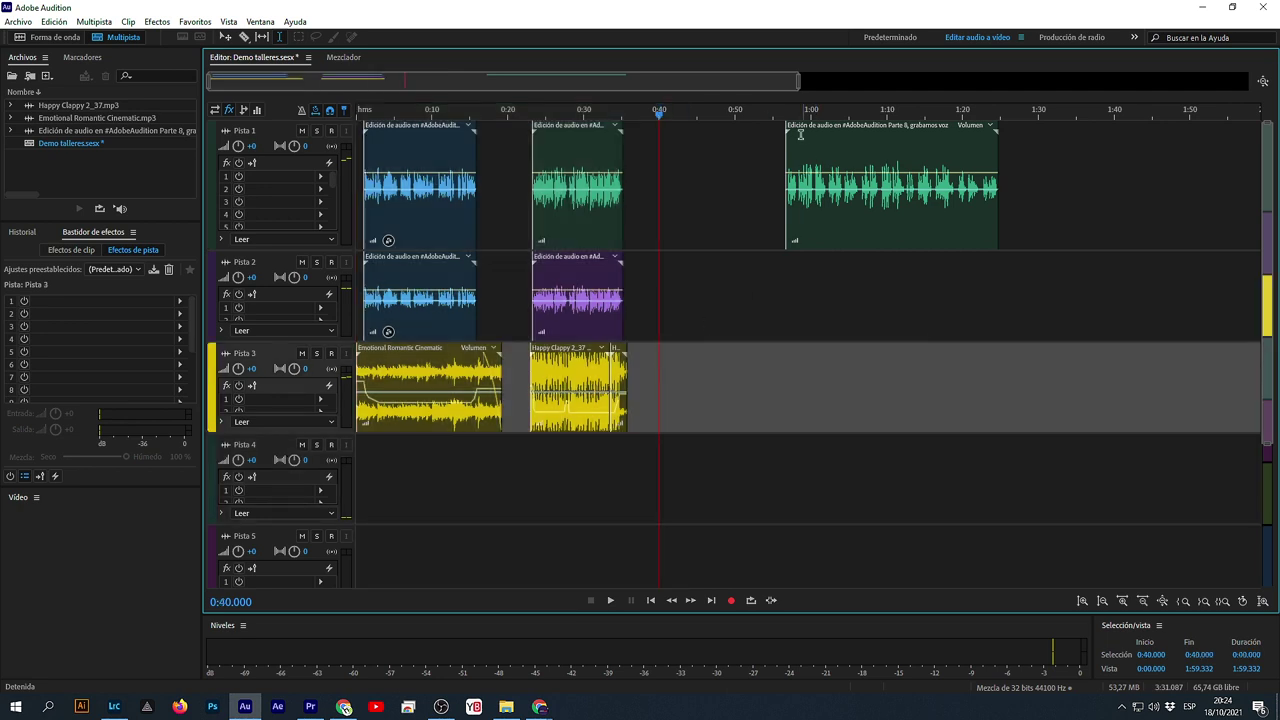
pyautogui.moveTo(798, 132); pyautogui.dragTo(666, 136)
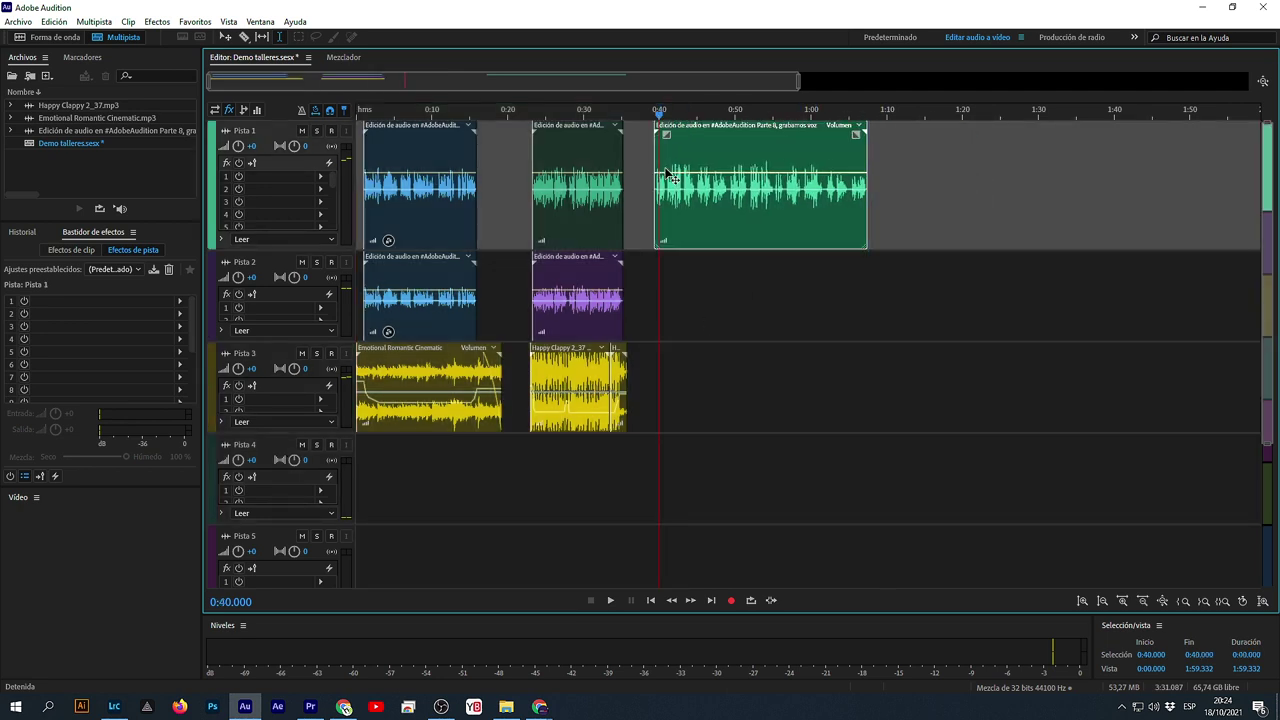
# - Play the beginning of the third voice clip from 0:39.316 and save the session
pyautogui.click(651, 273)
pyautogui.press('space')
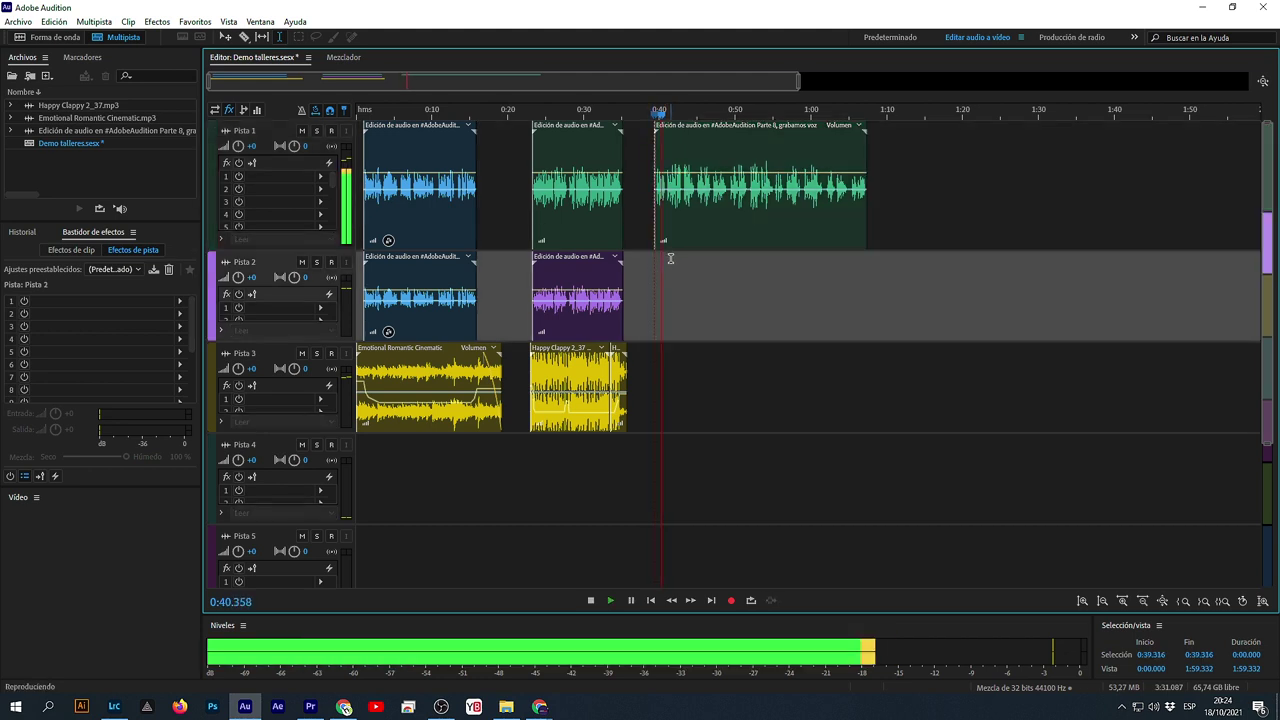
pyautogui.press('space')
pyautogui.hotkey('ctrl', 's')
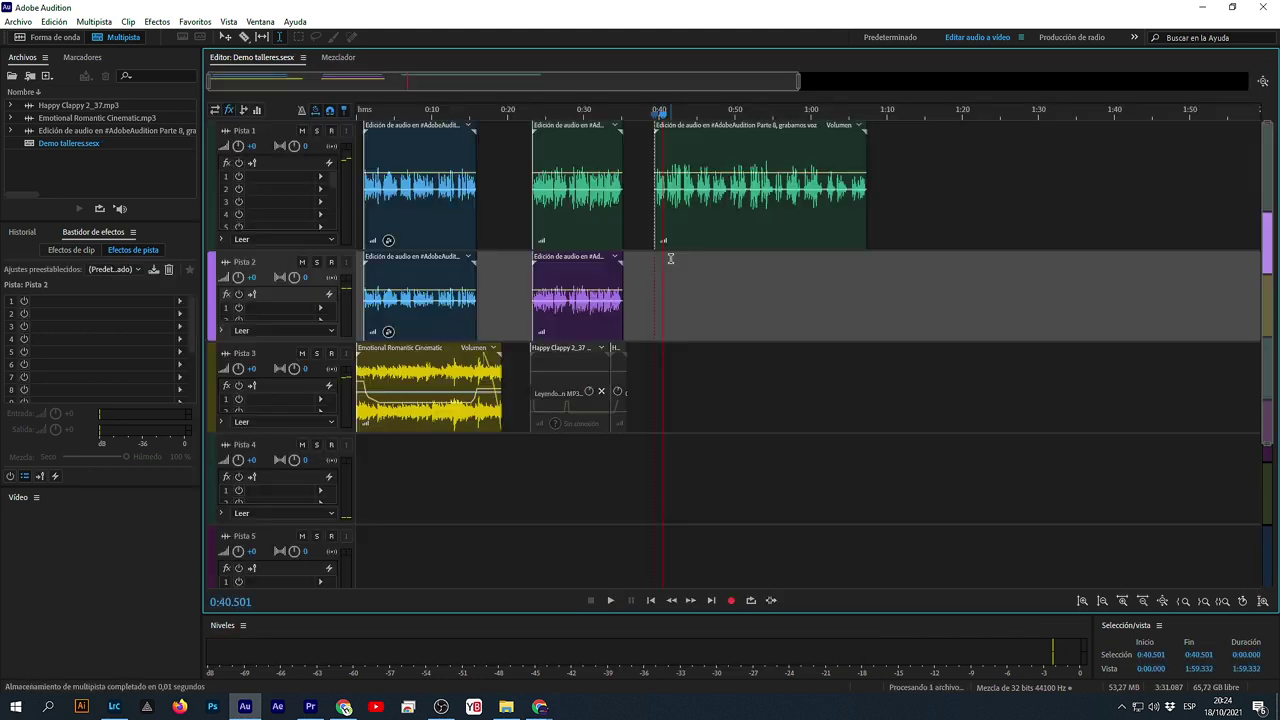